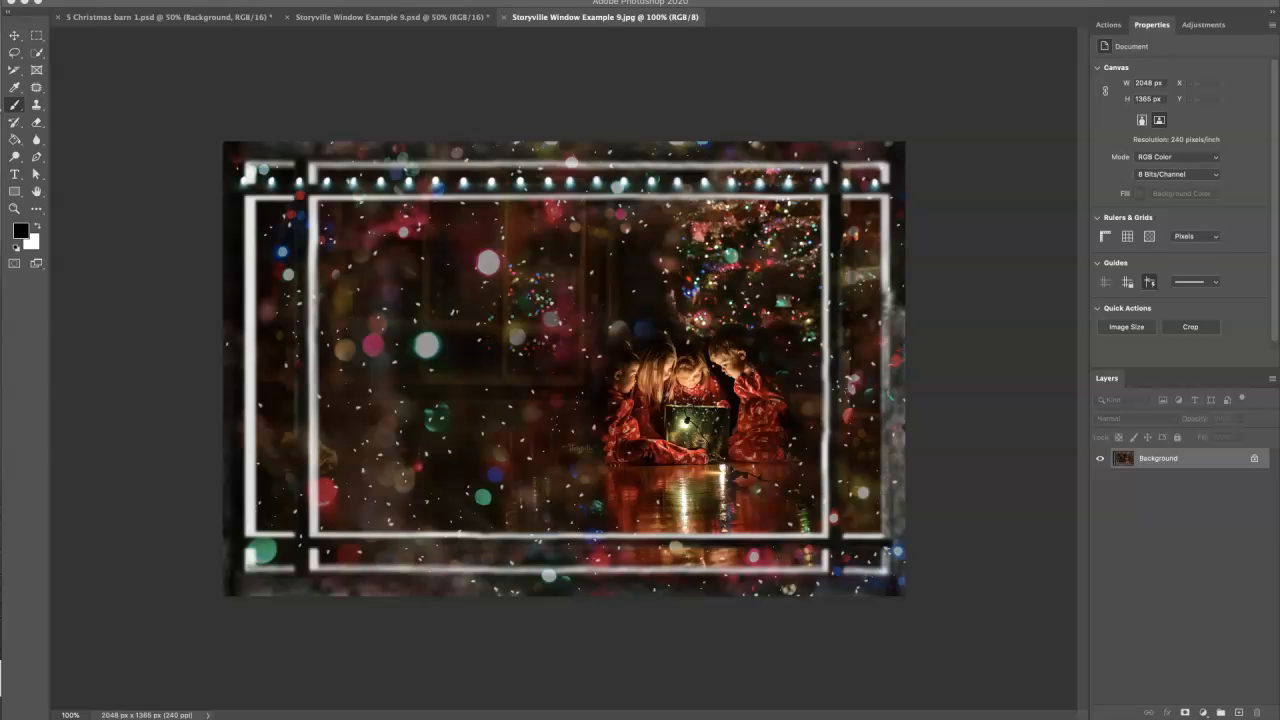
Switch to Finder and look through the Storyville holiday overlays, PS brushes and window frames folders, previewing their example images
{"action": "left_click_drag", "start_coordinate": [1150, 719], "coordinate": [805, 391]}
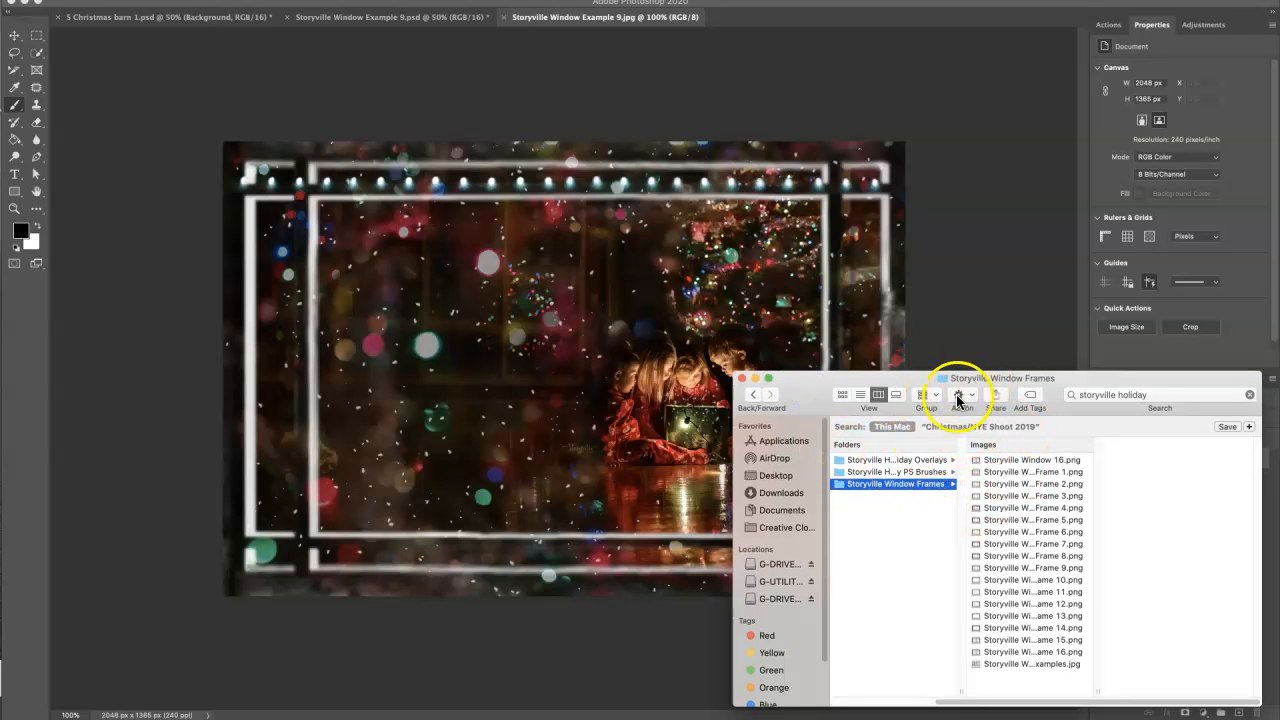
{"action": "left_click", "coordinate": [900, 460]}
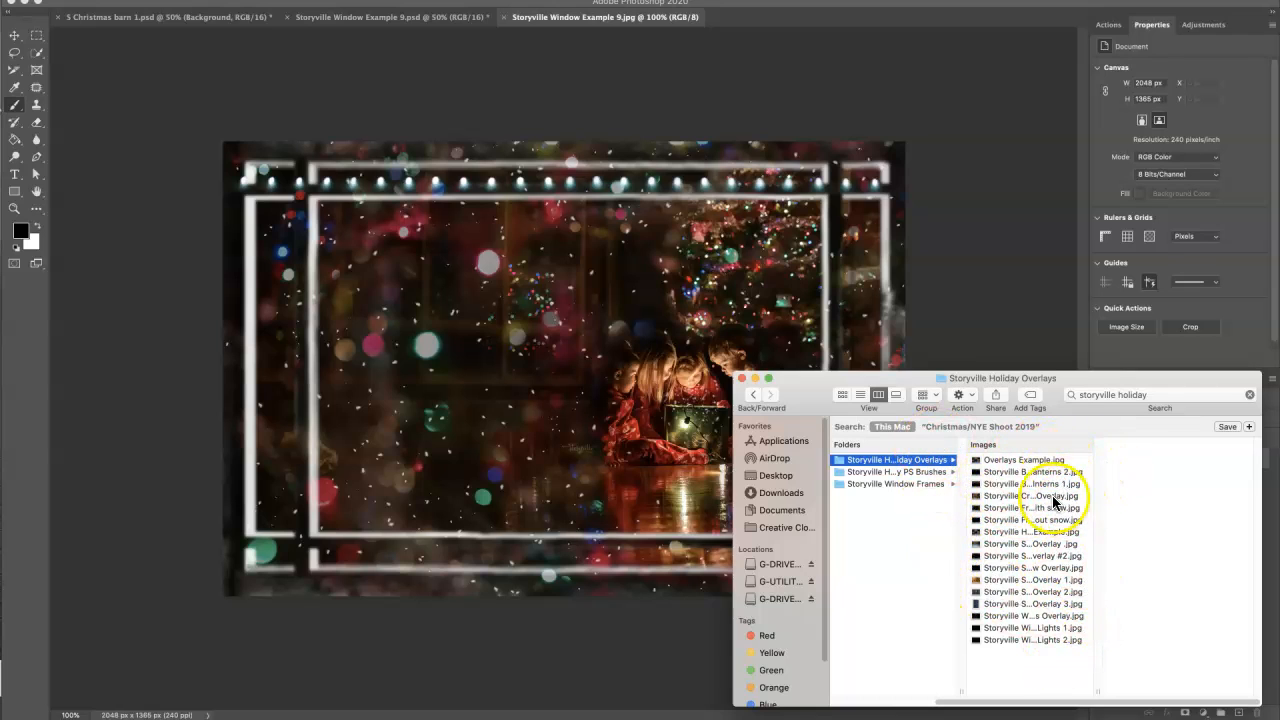
{"action": "left_click", "coordinate": [1062, 532]}
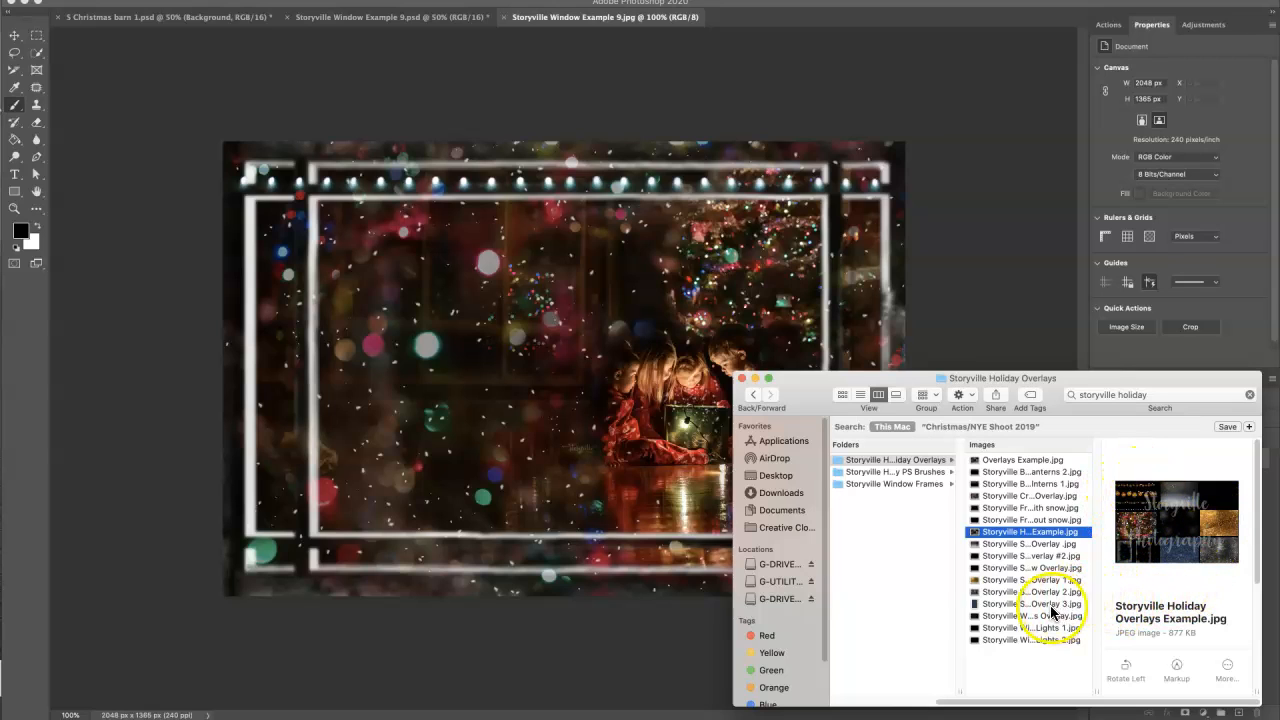
{"action": "left_click", "coordinate": [930, 474]}
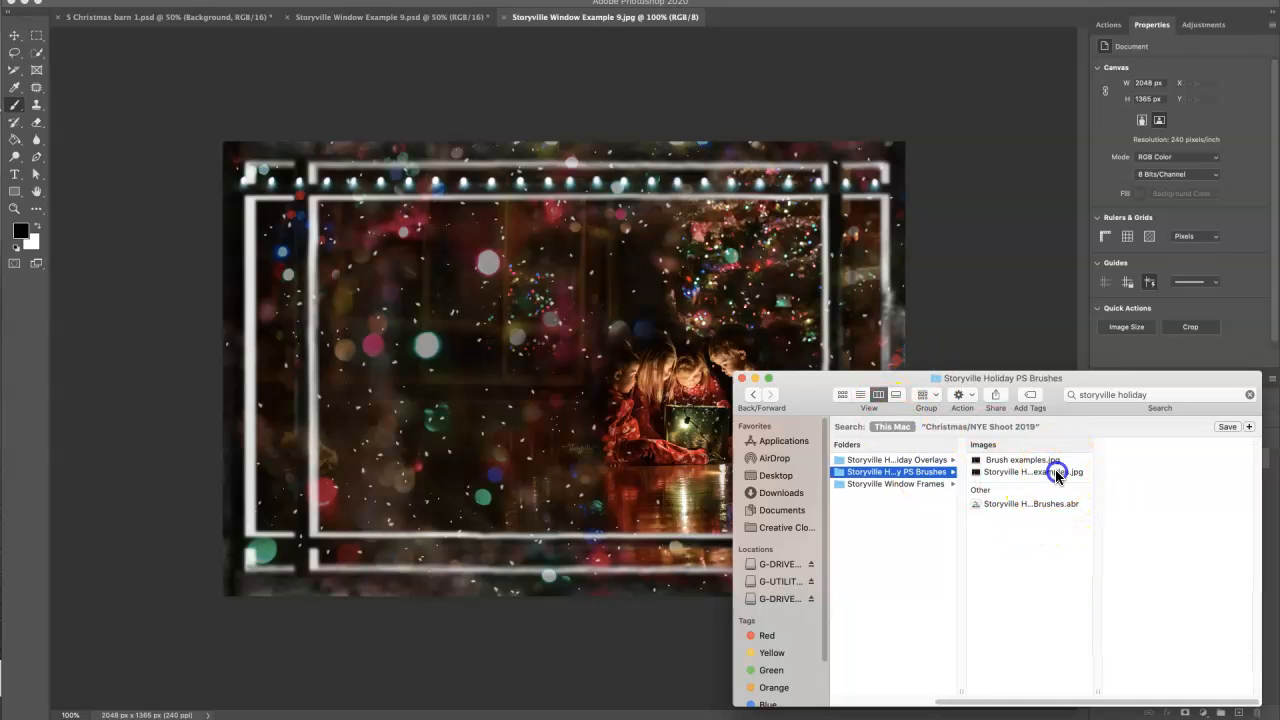
{"action": "left_click", "coordinate": [1057, 474]}
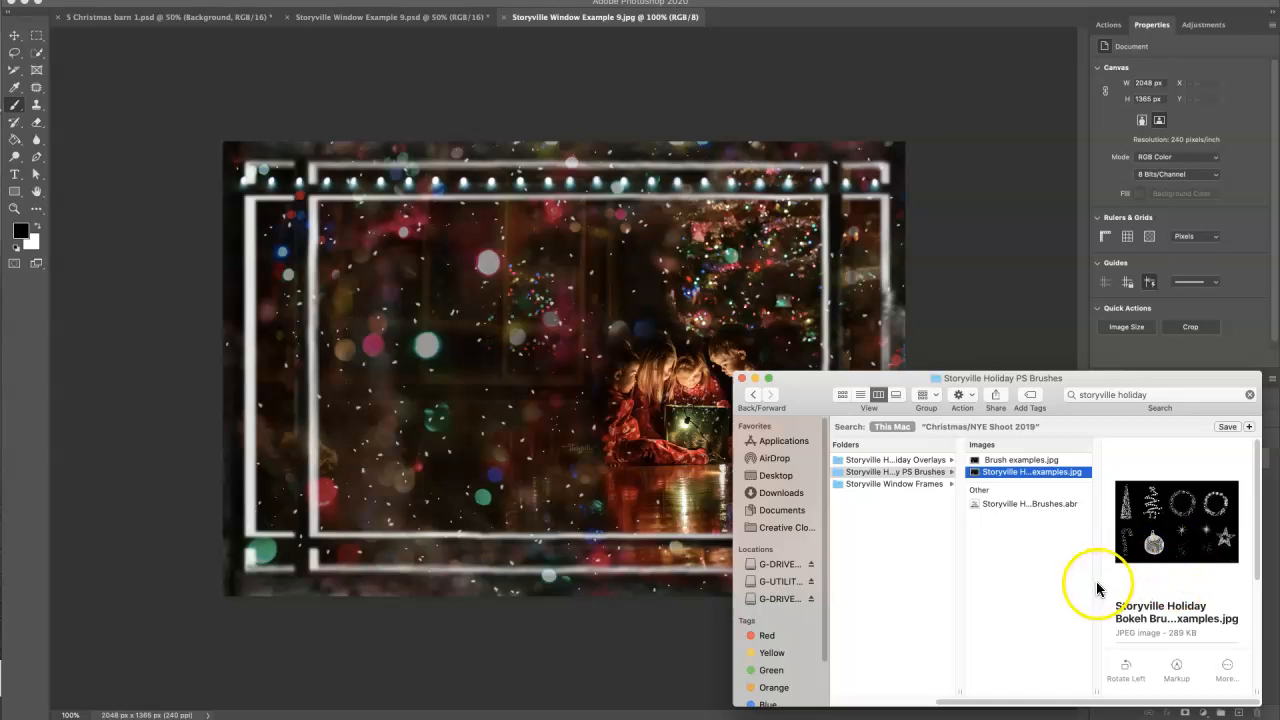
{"action": "left_click", "coordinate": [919, 492]}
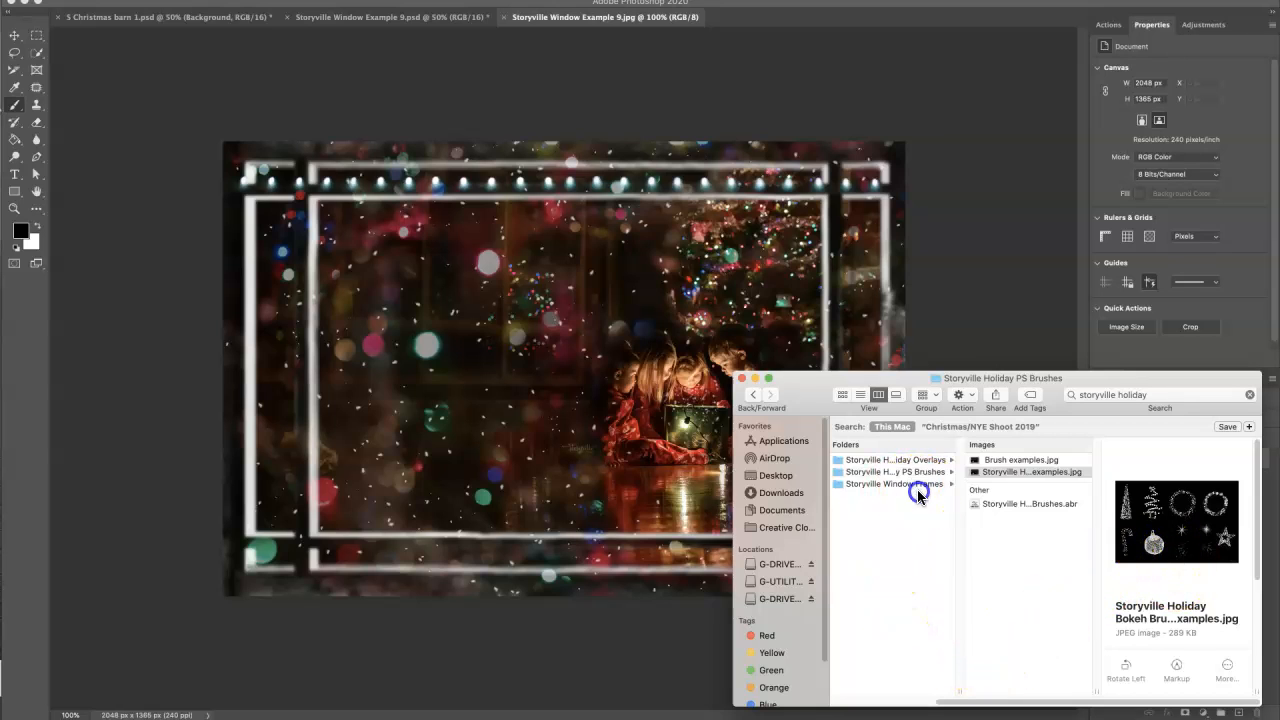
{"action": "left_click", "coordinate": [1004, 486]}
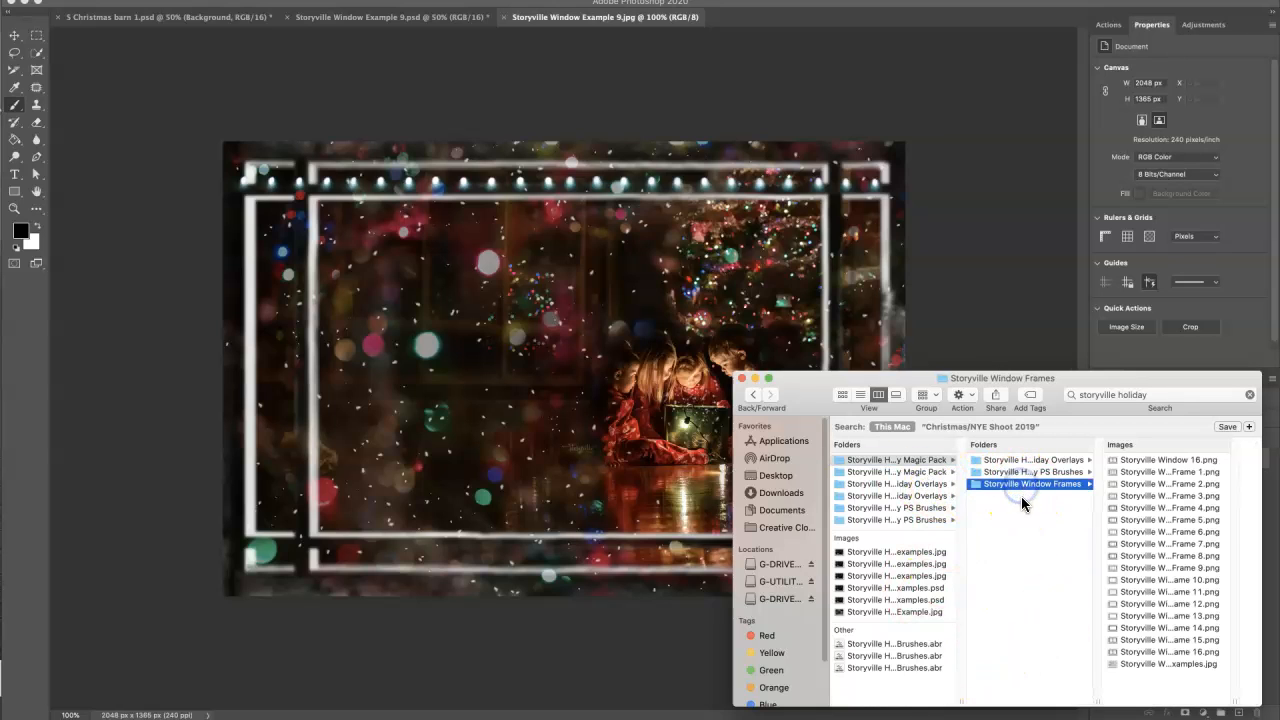
{"action": "left_click", "coordinate": [1180, 664]}
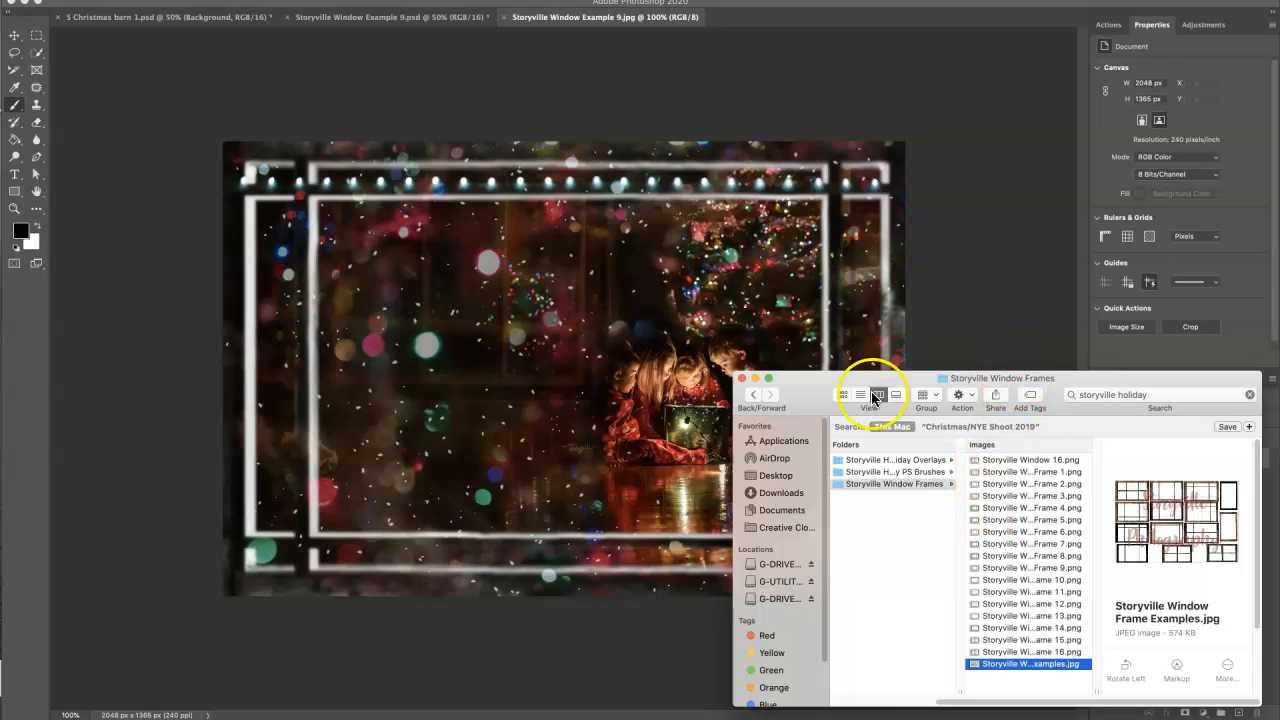
{"action": "left_click_drag", "start_coordinate": [972, 702], "coordinate": [959, 702]}
Switch to Photoshop and compare the finished Storyville Window Example 9.jpg with the unedited photo in Storyville Window Example 9.psd
{"action": "left_click", "coordinate": [947, 294]}
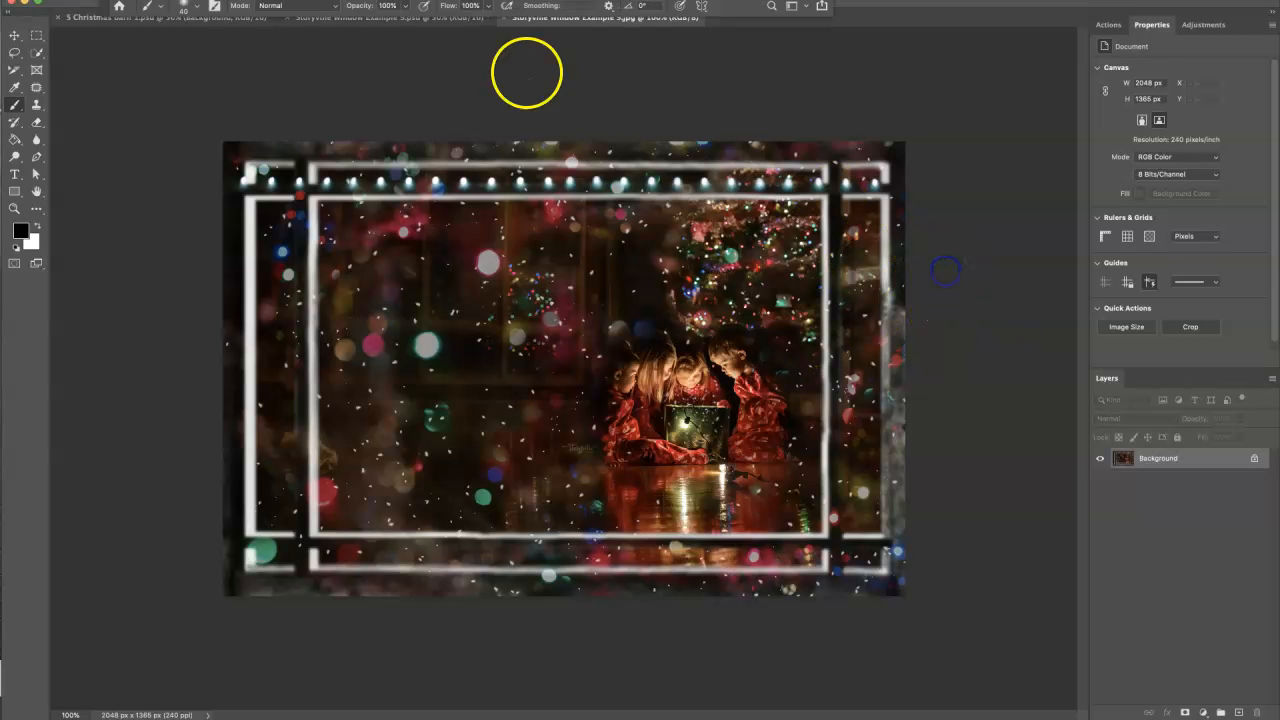
{"action": "left_click", "coordinate": [444, 19]}
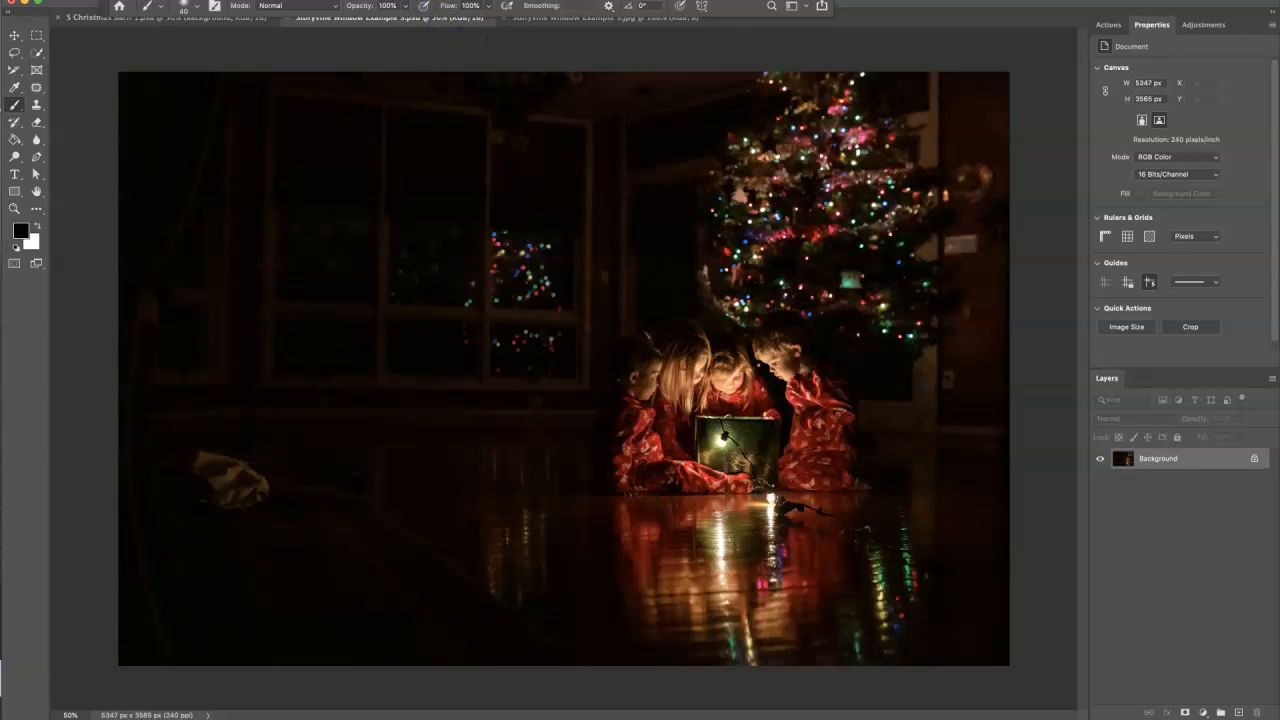
{"action": "left_click", "coordinate": [1047, 326]}
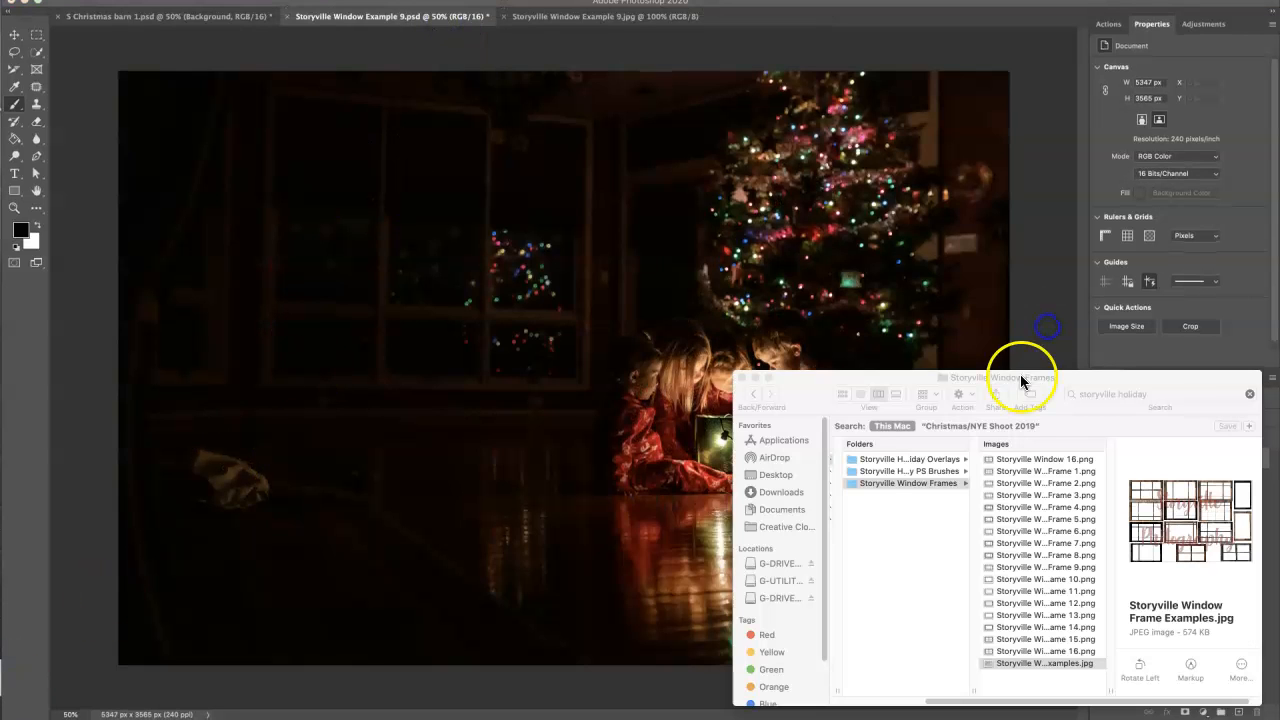
{"action": "left_click", "coordinate": [809, 396]}
{"action": "left_click_drag", "start_coordinate": [809, 396], "coordinate": [1050, 600]}
{"action": "left_click", "coordinate": [589, 25]}
{"action": "left_click", "coordinate": [589, 20]}
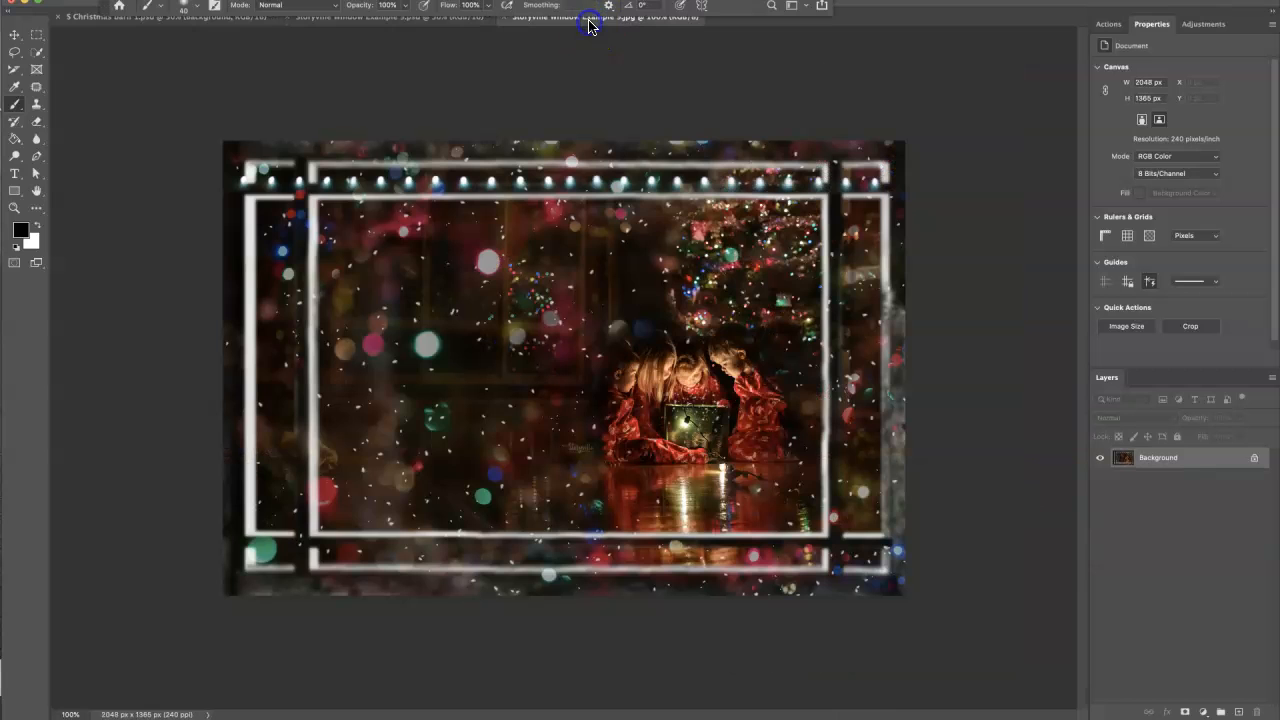
{"action": "left_click_drag", "start_coordinate": [470, 30], "coordinate": [431, 24]}
{"action": "left_click", "coordinate": [456, 20]}
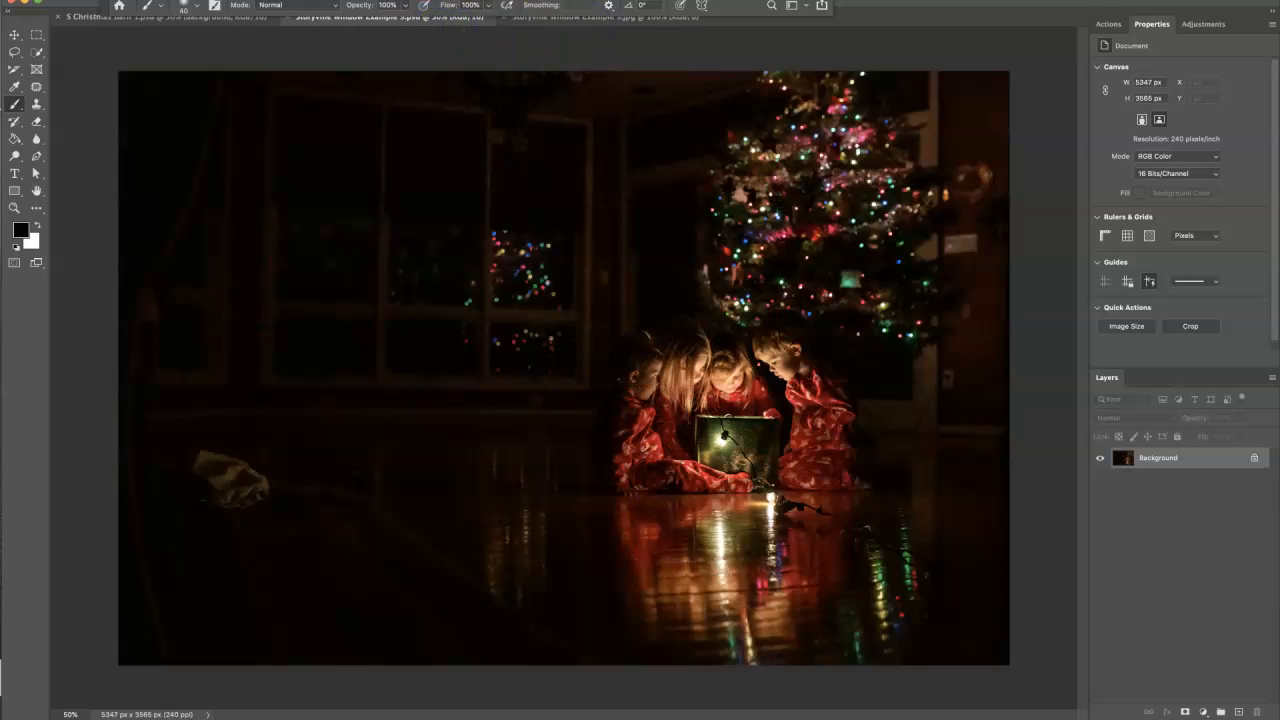
Place Storyville Window Frame 10.png from Finder over the unedited photo and stretch its upper edge to 94.30% height
{"action": "left_click_drag", "start_coordinate": [1250, 590], "coordinate": [1119, 391]}
{"action": "left_click", "coordinate": [1127, 588]}
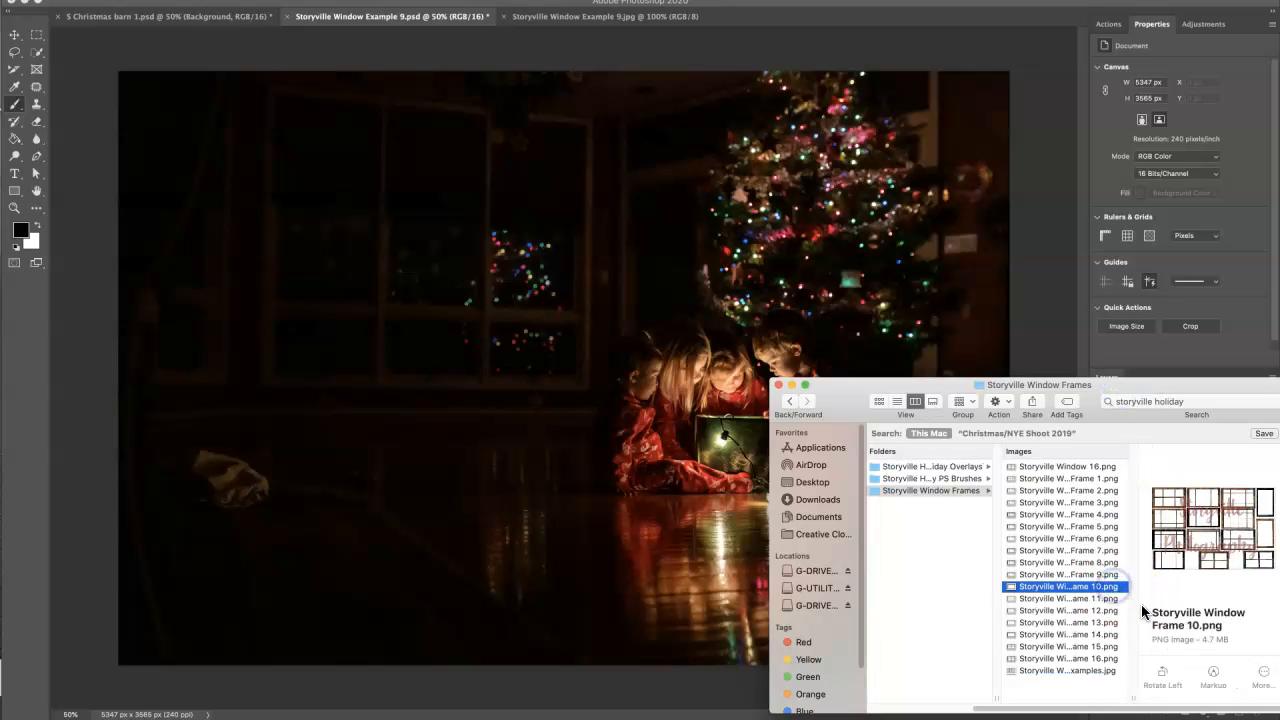
{"action": "left_click_drag", "start_coordinate": [1092, 589], "coordinate": [543, 394]}
{"action": "left_click_drag", "start_coordinate": [967, 457], "coordinate": [966, 451]}
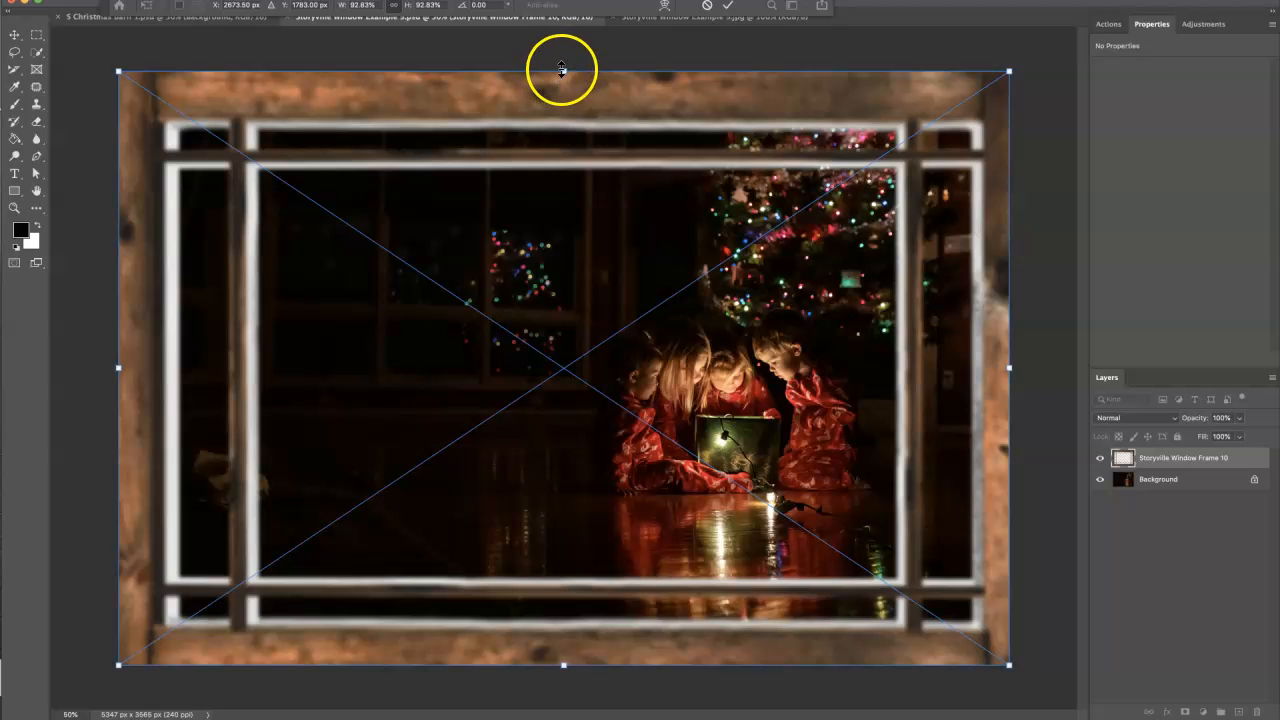
{"action": "left_click_drag", "start_coordinate": [565, 71], "coordinate": [566, 62]}
{"action": "left_click_drag", "start_coordinate": [568, 670], "coordinate": [566, 671]}
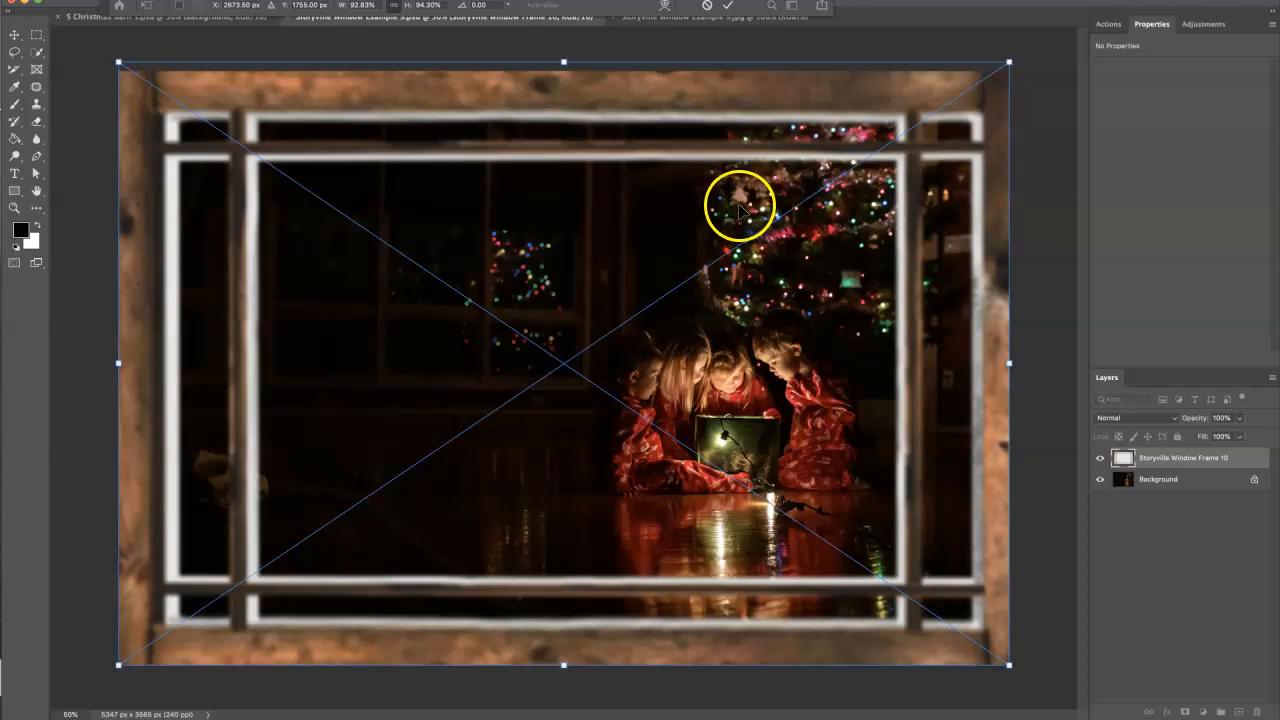
{"action": "left_click", "coordinate": [728, 8]}
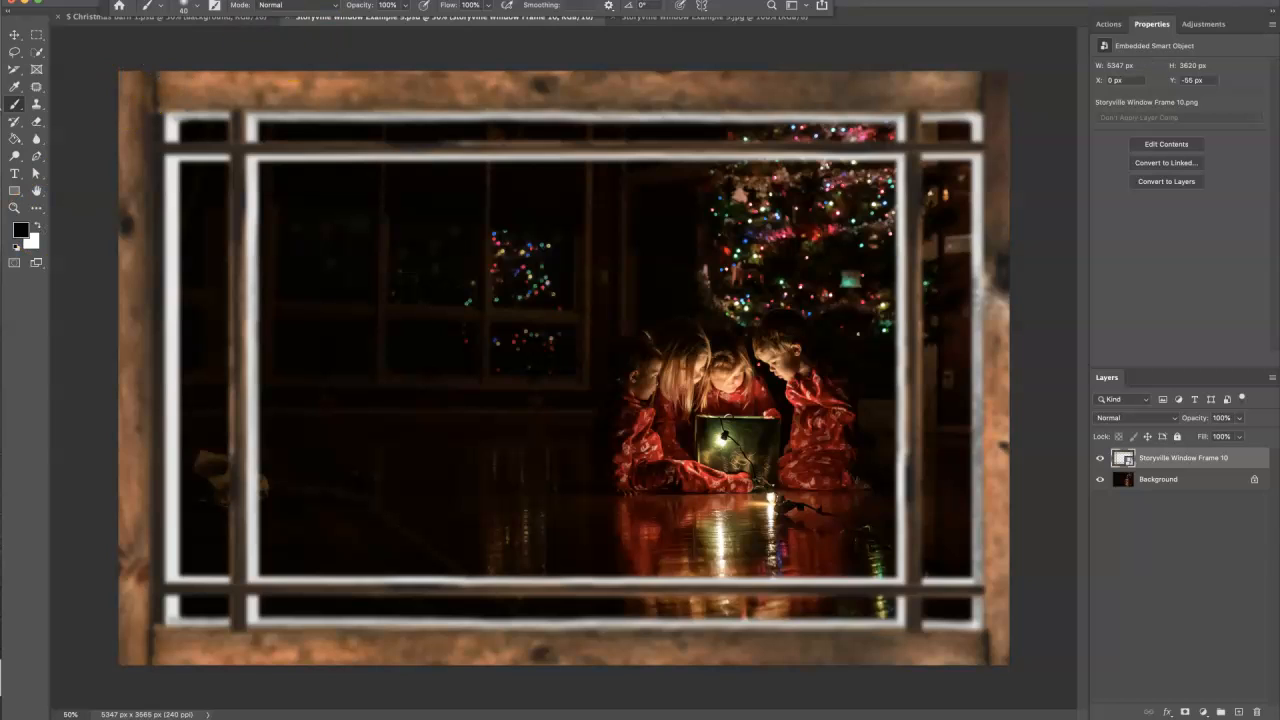
{"action": "left_click", "coordinate": [262, 2]}
{"action": "mouse_move", "coordinate": [255, 150]}
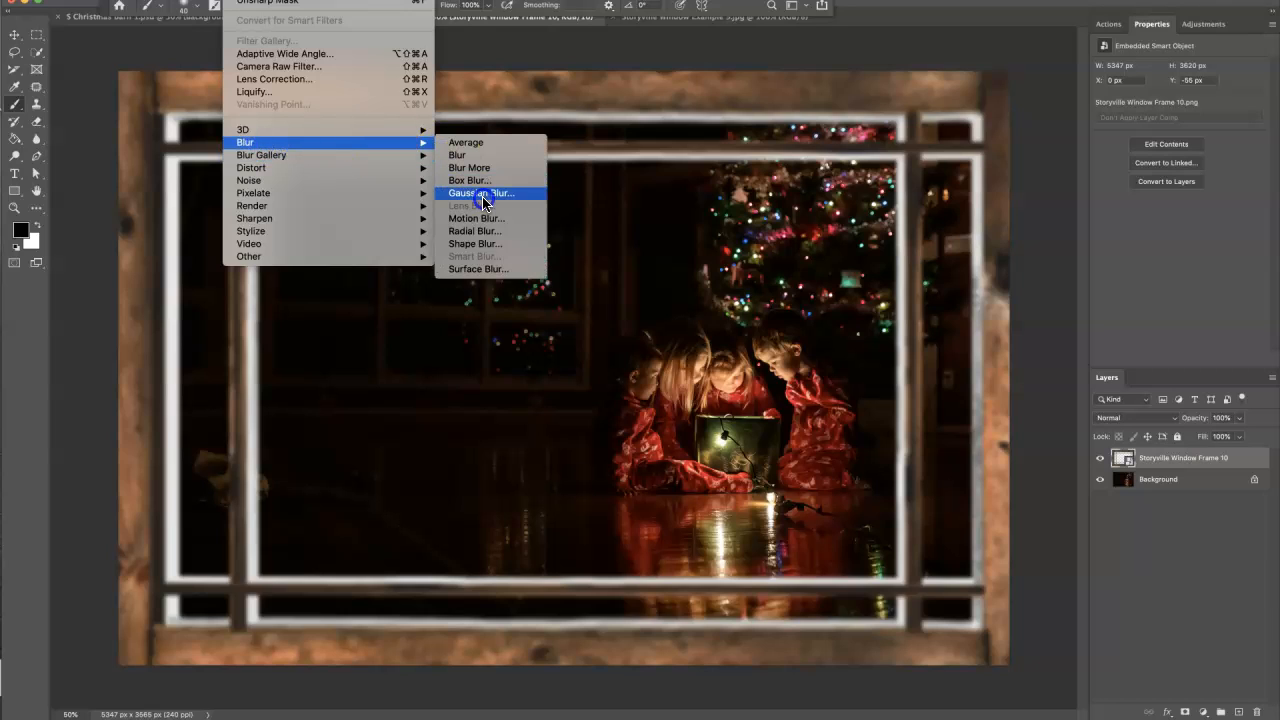
{"action": "left_click", "coordinate": [566, 47]}
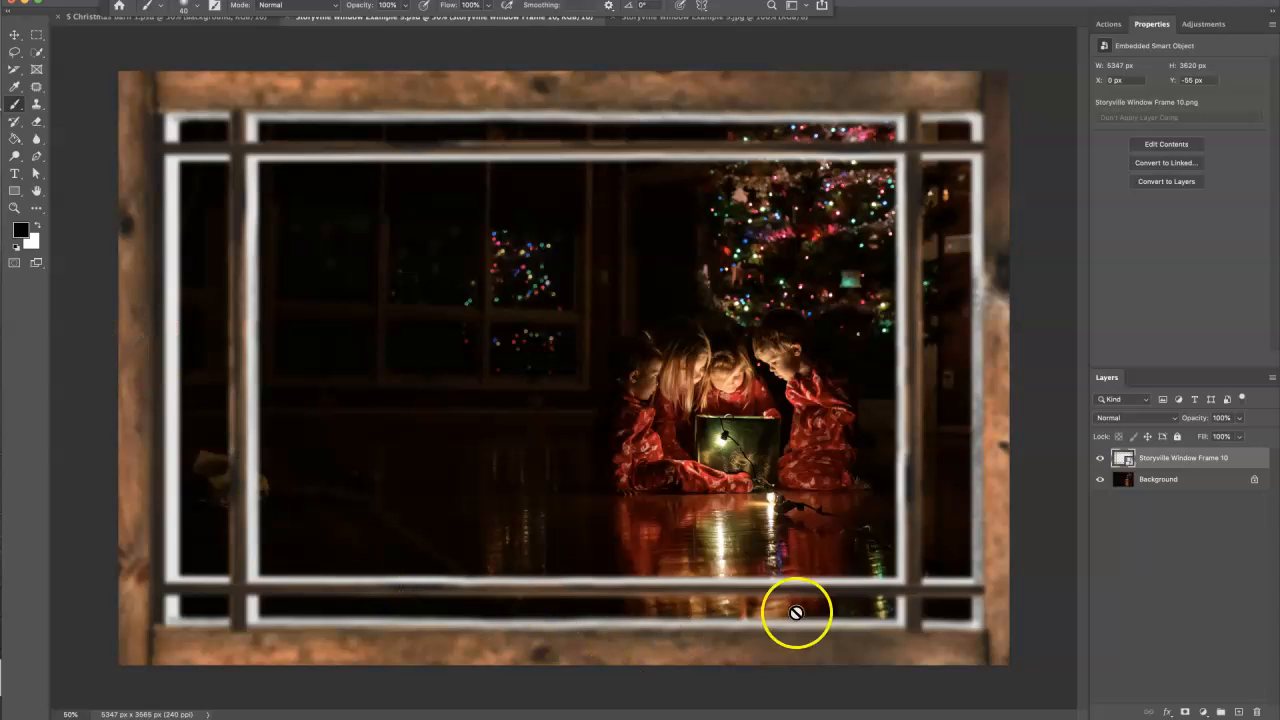
Add a Black & White adjustment layer above the window frame
{"action": "left_click", "coordinate": [1205, 24]}
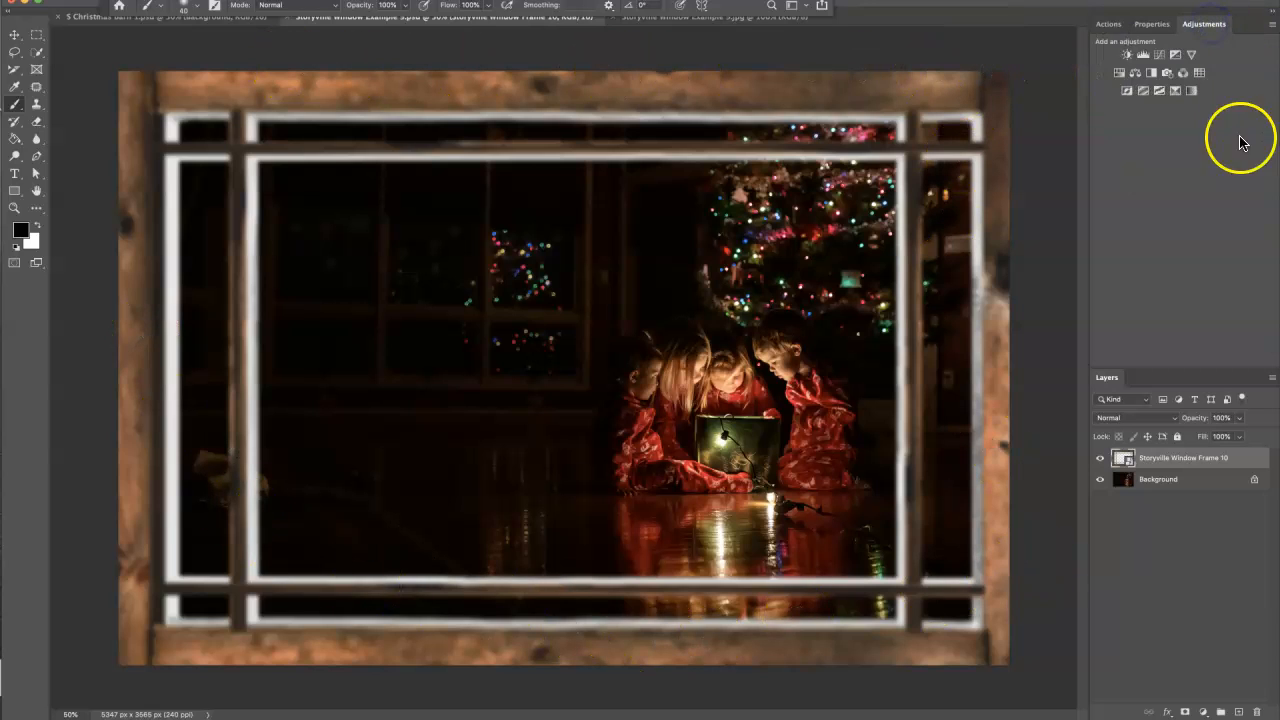
{"action": "left_click", "coordinate": [1153, 75]}
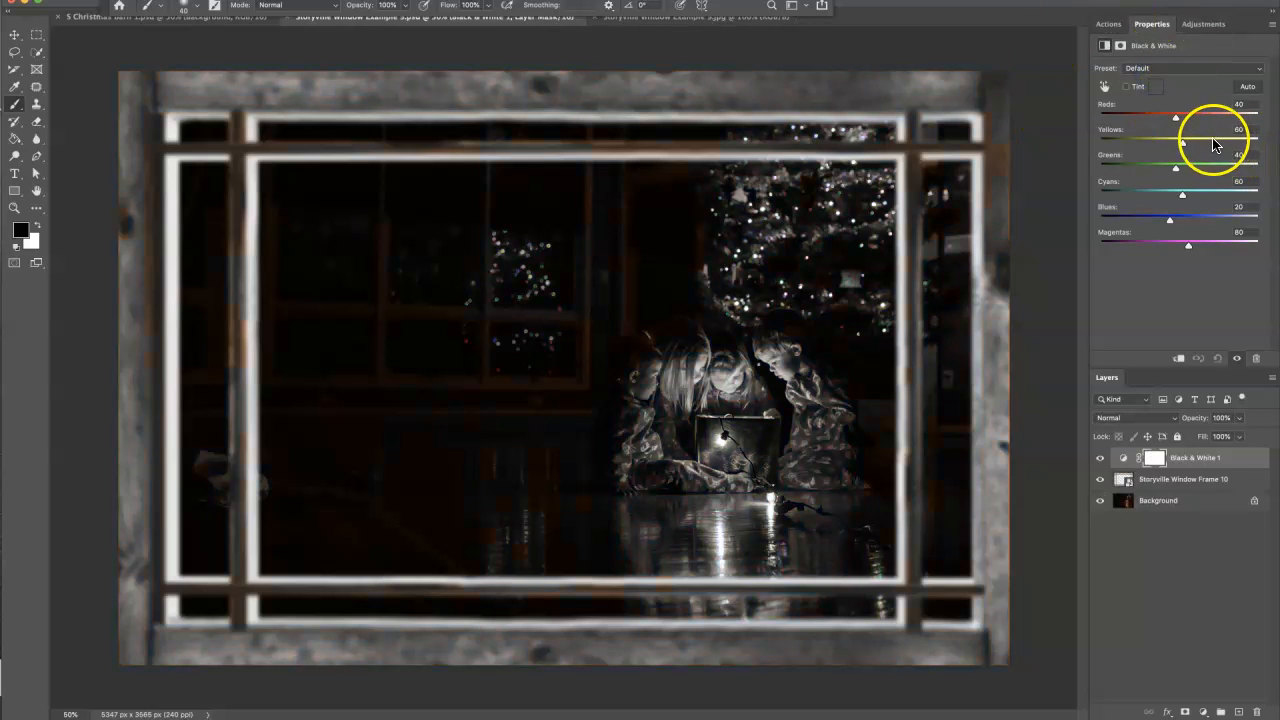
Hide the Black & White layer and try a Hue/Saturation adjustment with hue -170, clipped to the layer below
{"action": "left_click", "coordinate": [1101, 457]}
{"action": "left_click", "coordinate": [1202, 24]}
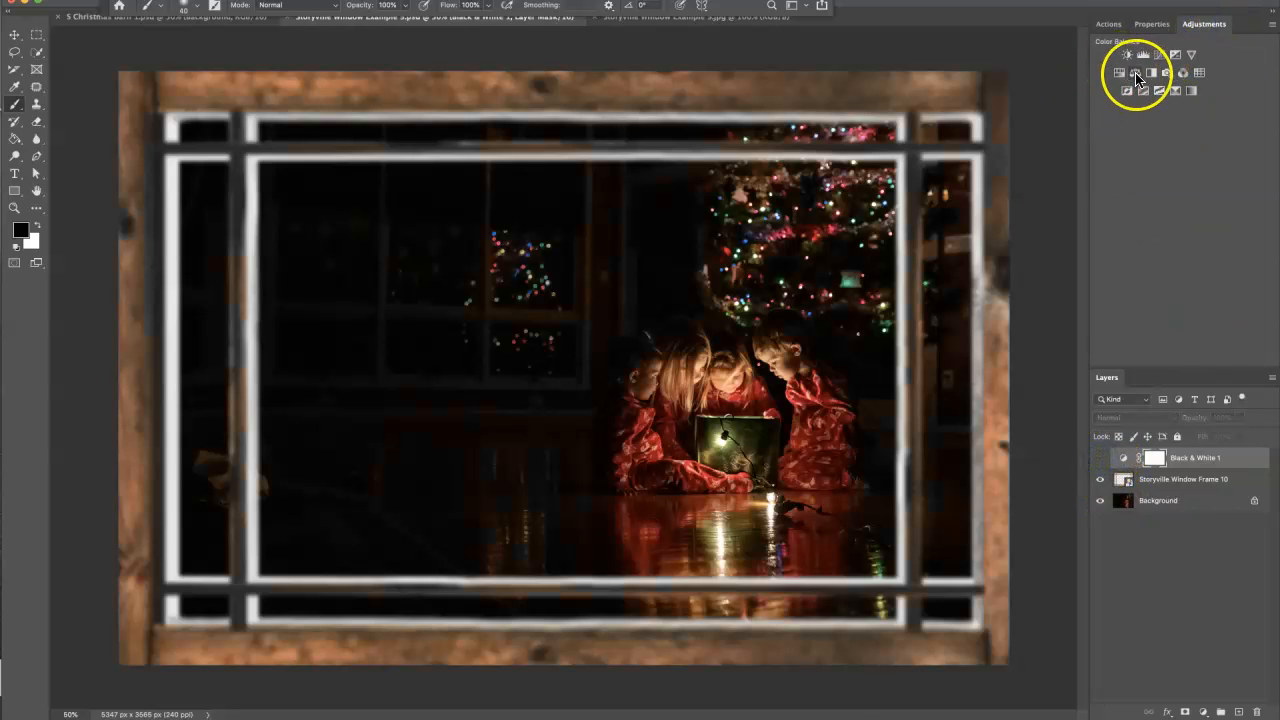
{"action": "left_click", "coordinate": [1118, 74]}
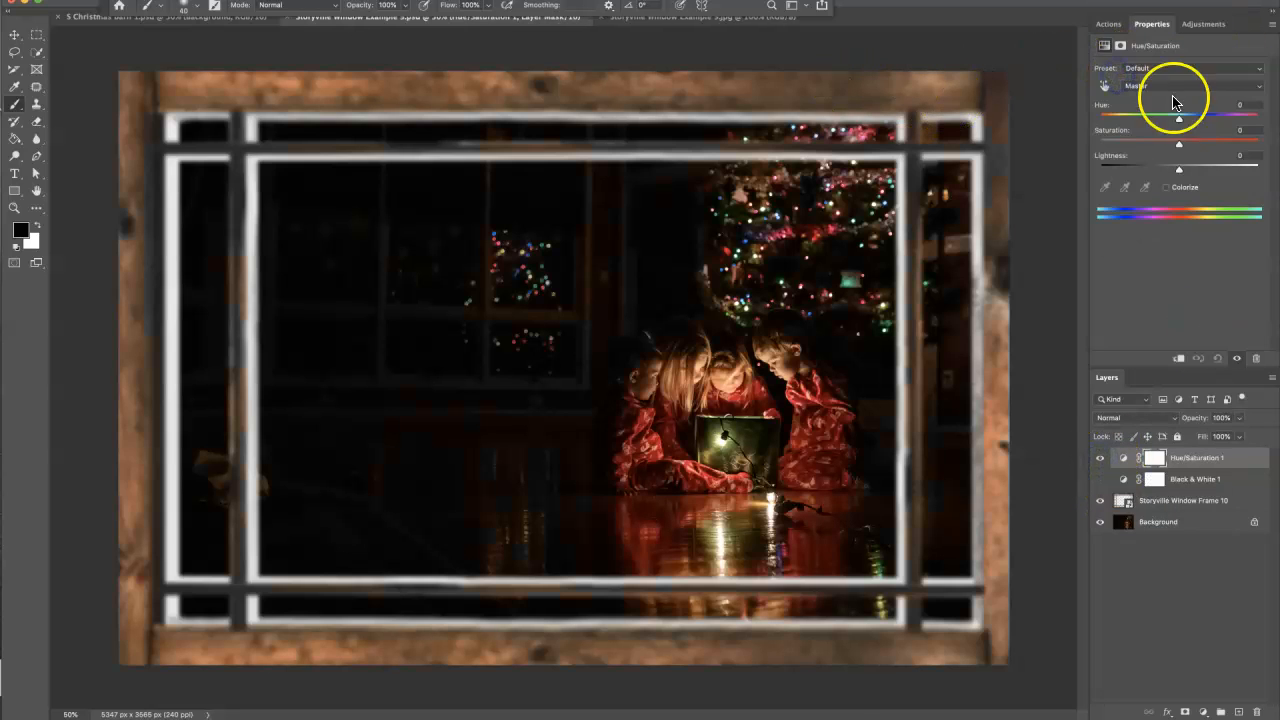
{"action": "left_click_drag", "start_coordinate": [1177, 120], "coordinate": [1103, 118]}
{"action": "left_click", "coordinate": [1178, 358]}
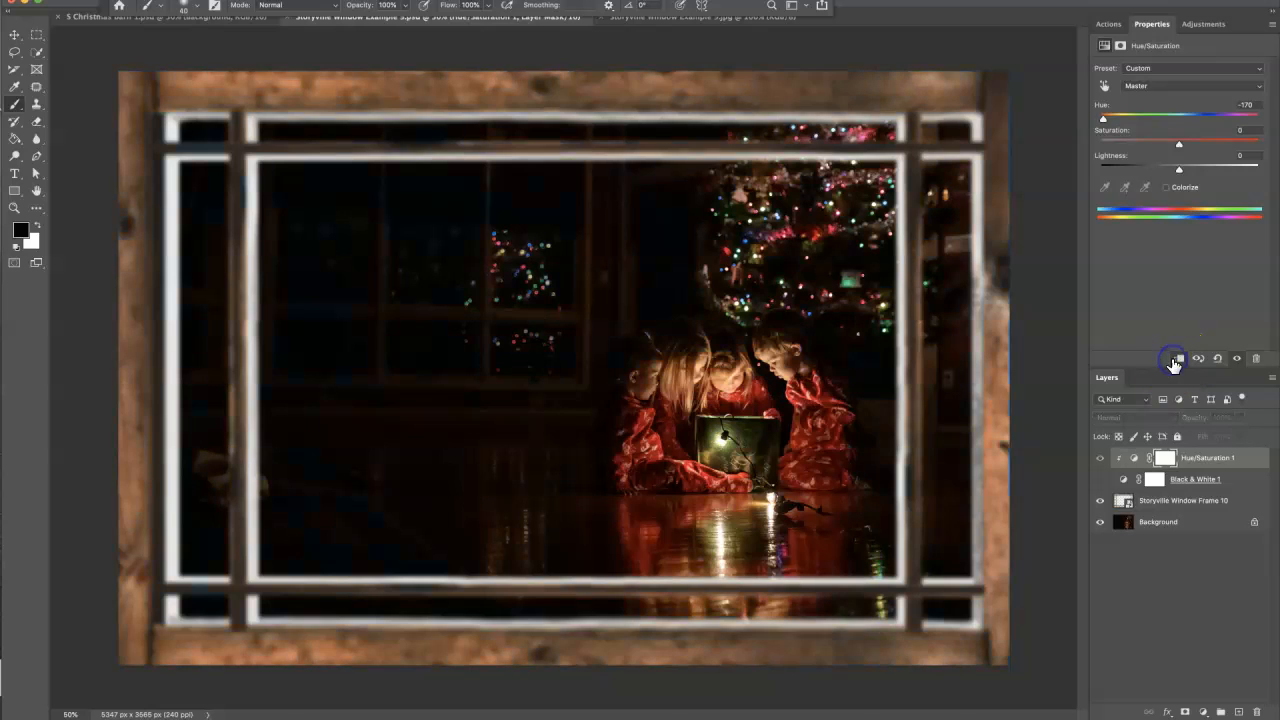
Try the Hue/Saturation layer clipped to the window frame with hue -178 and saturation -29, and delete it
{"action": "left_click_drag", "start_coordinate": [1130, 460], "coordinate": [1127, 502]}
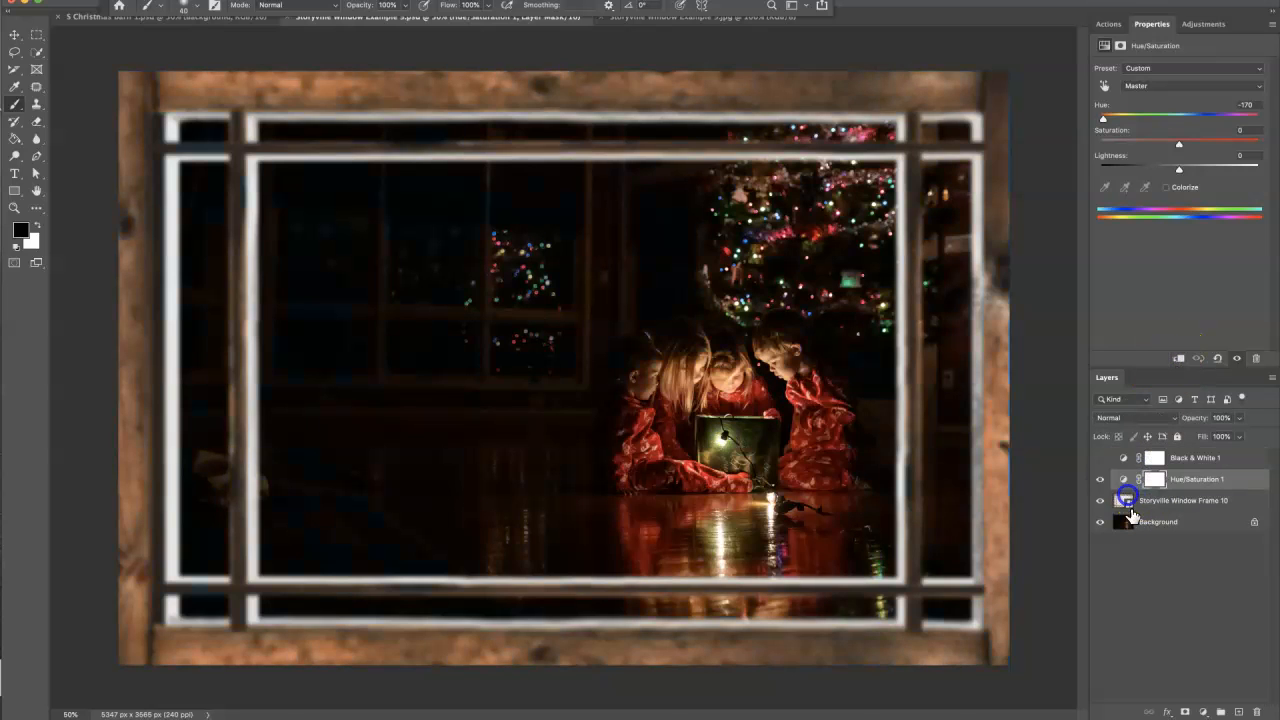
{"action": "left_click", "coordinate": [1178, 358]}
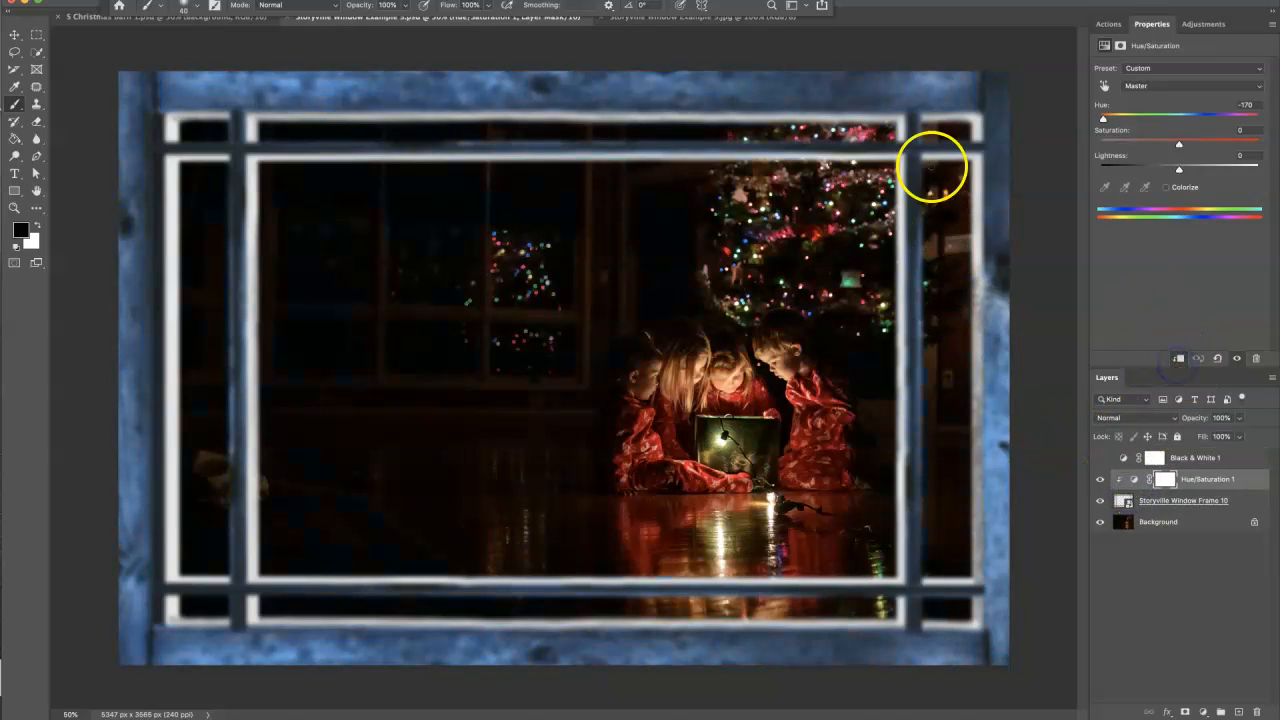
{"action": "mouse_move", "coordinate": [1104, 118]}
{"action": "left_mouse_down"}
{"action": "mouse_move", "coordinate": [1256, 120]}
{"action": "mouse_move", "coordinate": [1100, 118]}
{"action": "left_mouse_up"}
{"action": "left_click_drag", "start_coordinate": [1181, 142], "coordinate": [1142, 139]}
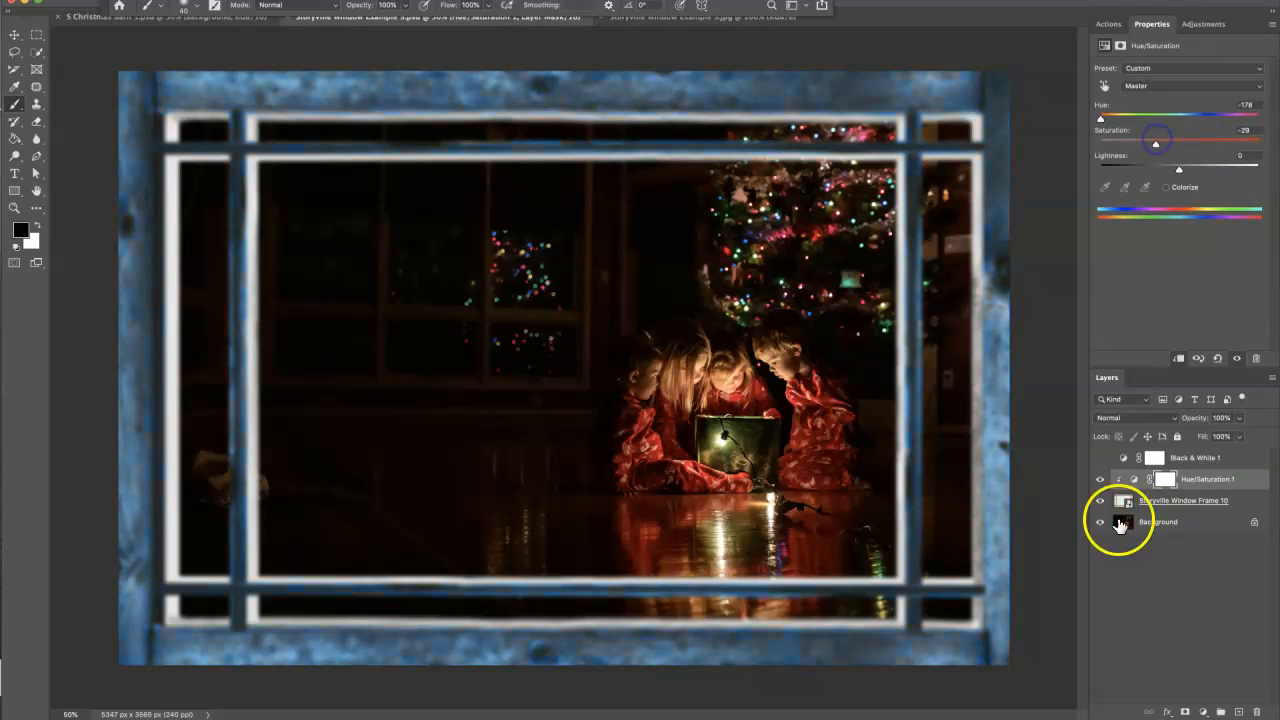
{"action": "left_click_drag", "start_coordinate": [1135, 478], "coordinate": [1257, 709]}
Show the Black & White adjustment layer and clip it to the window frame
{"action": "left_click", "coordinate": [1100, 457]}
{"action": "left_click", "coordinate": [1124, 457]}
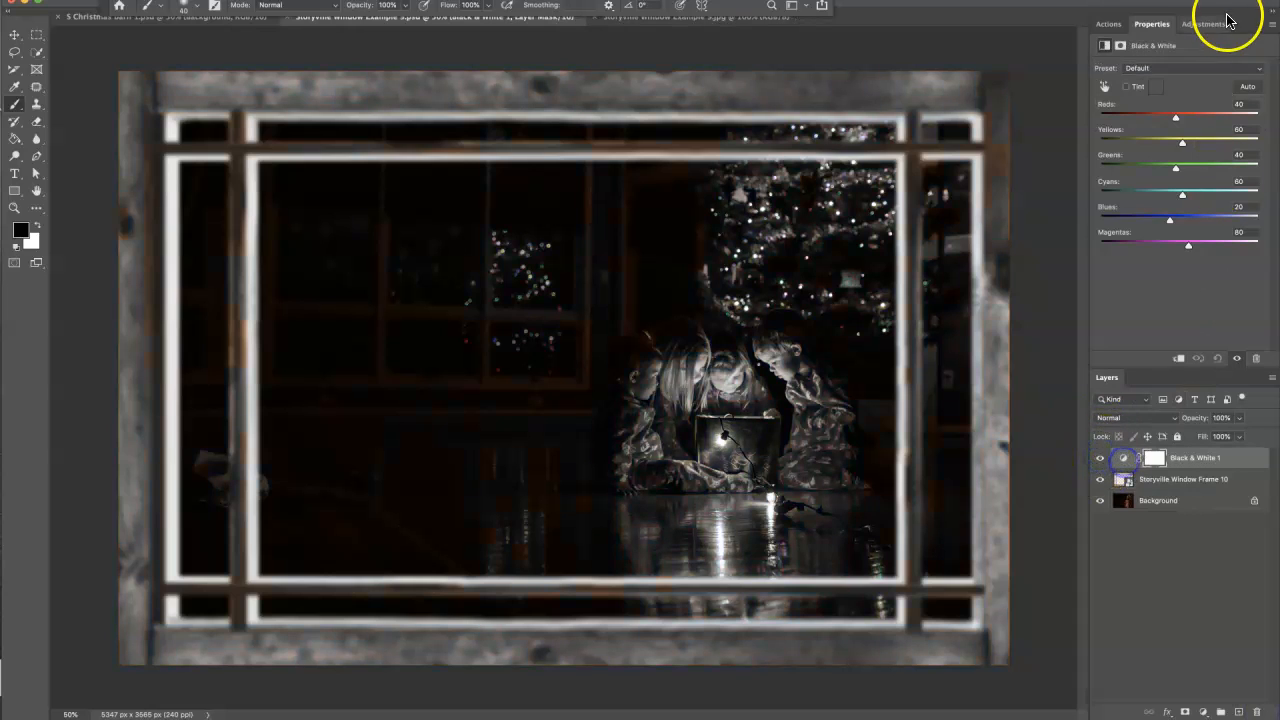
{"action": "left_click", "coordinate": [1177, 358]}
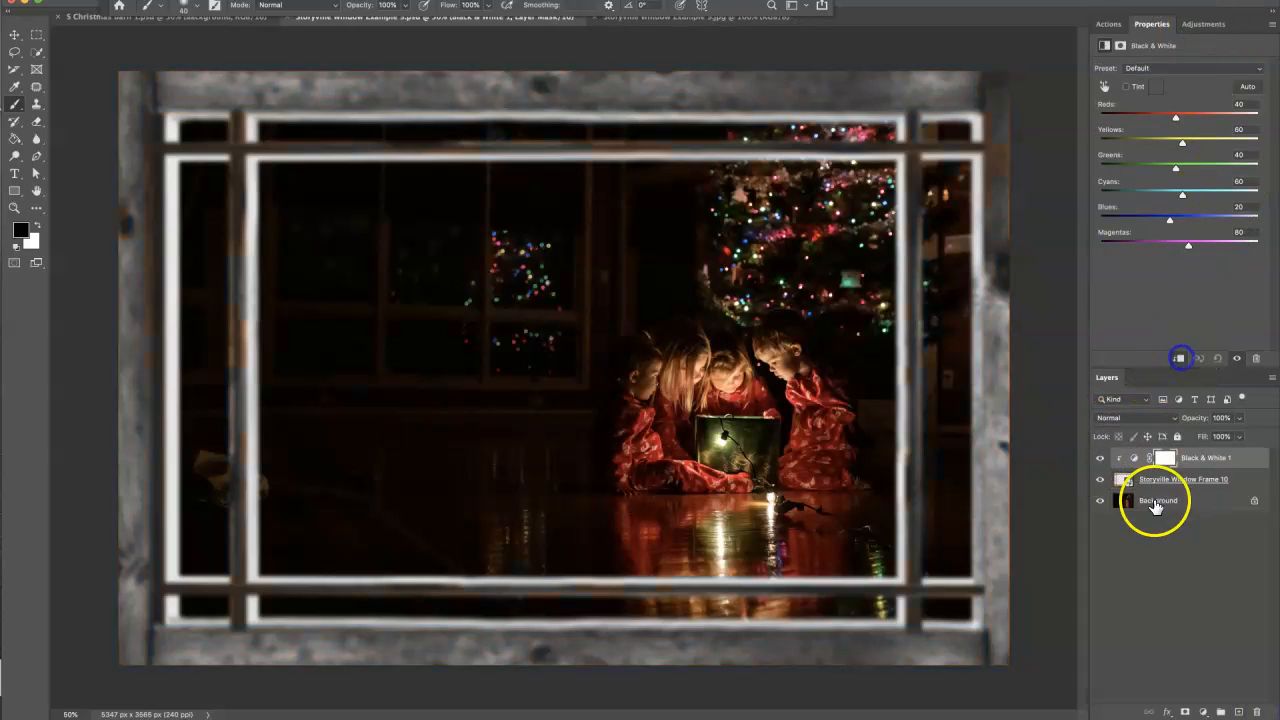
Darken the window frame with a clipped Curves adjustment, placing a curve point at input 185, output 111
{"action": "left_click", "coordinate": [1201, 27]}
{"action": "left_click", "coordinate": [1163, 50]}
{"action": "left_click", "coordinate": [1179, 358]}
{"action": "left_click_drag", "start_coordinate": [1181, 178], "coordinate": [1219, 173]}
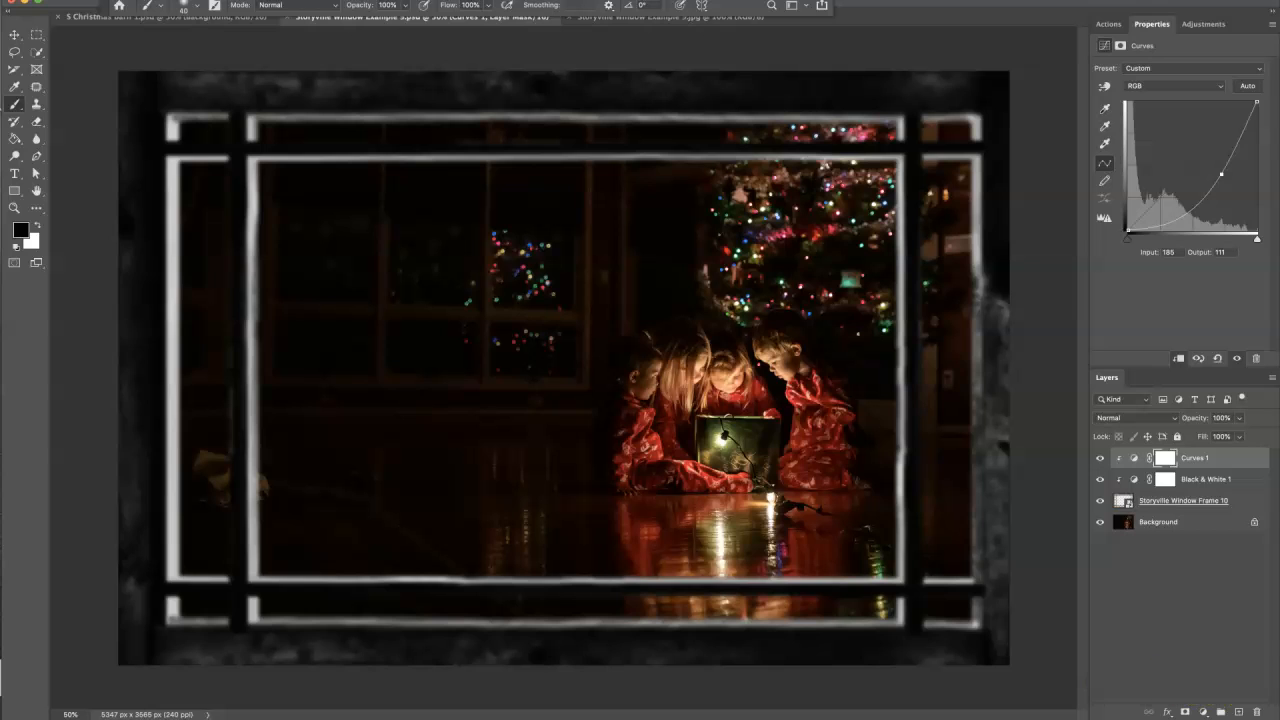
Place Storyville Window Lights 1.jpg from Finder's Storyville Holiday Overlays folder over the image
{"action": "key", "text": "super+Tab"}
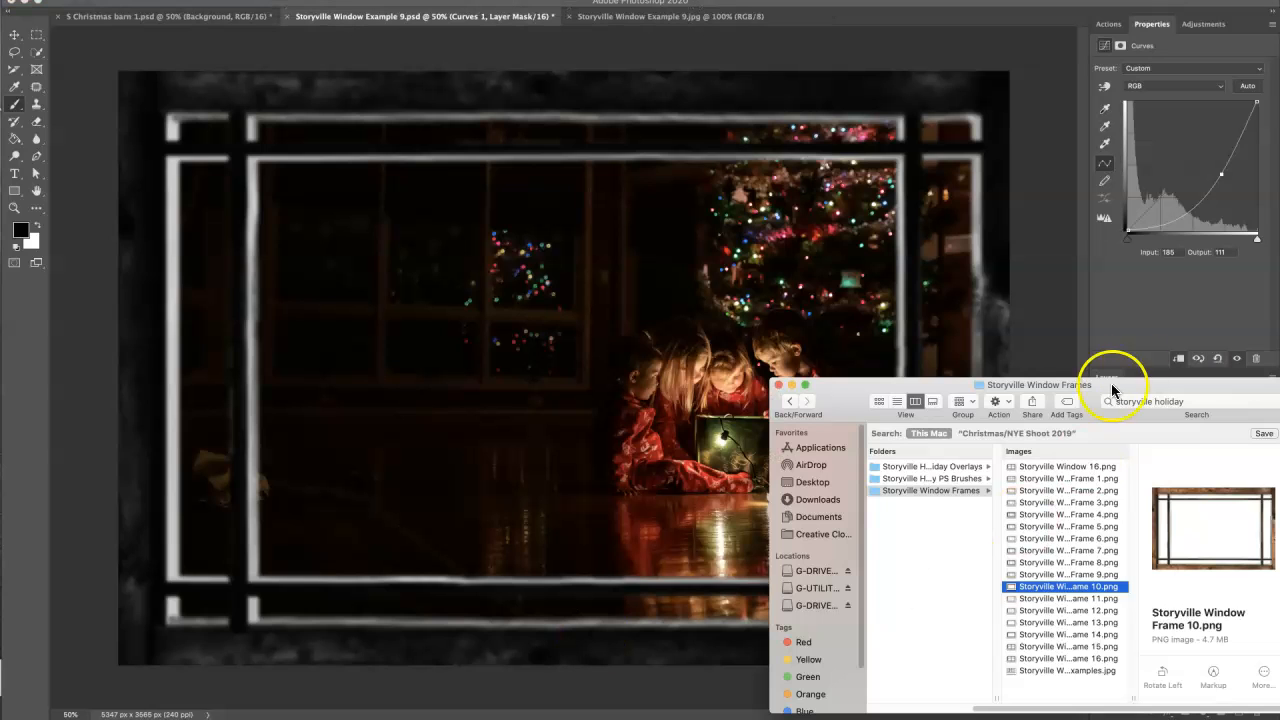
{"action": "left_click", "coordinate": [967, 467]}
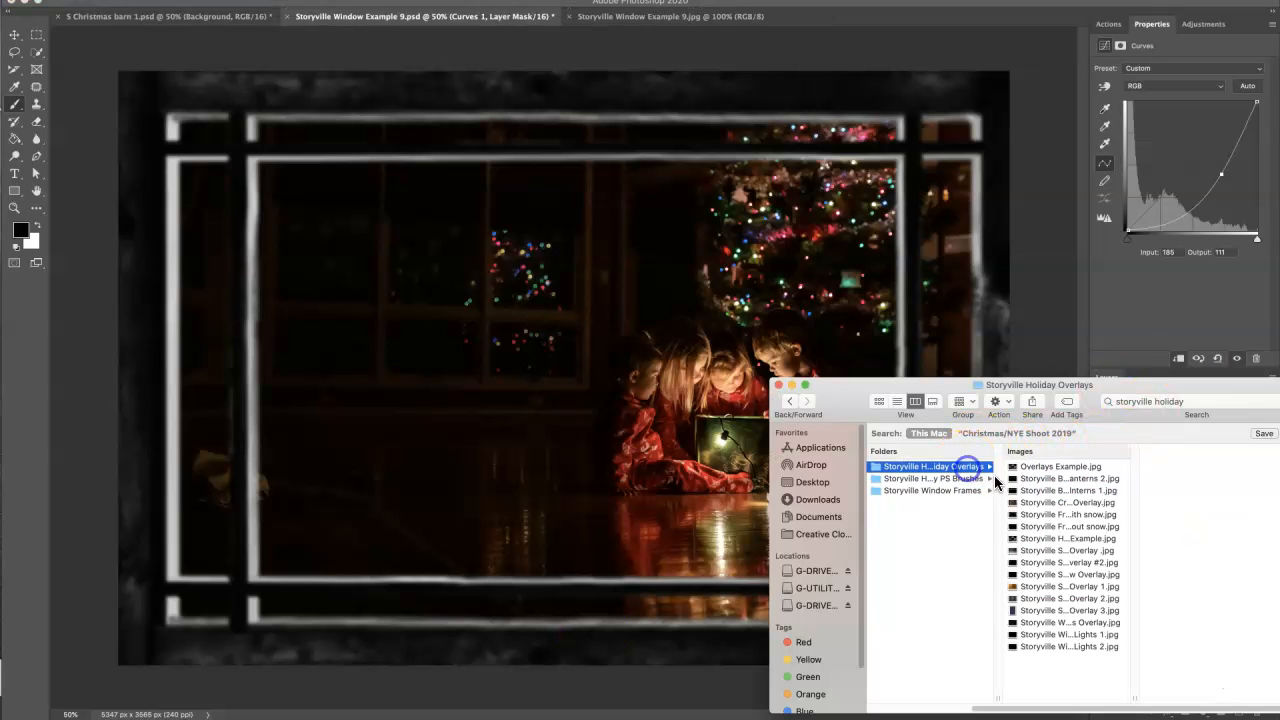
{"action": "left_click", "coordinate": [1080, 635]}
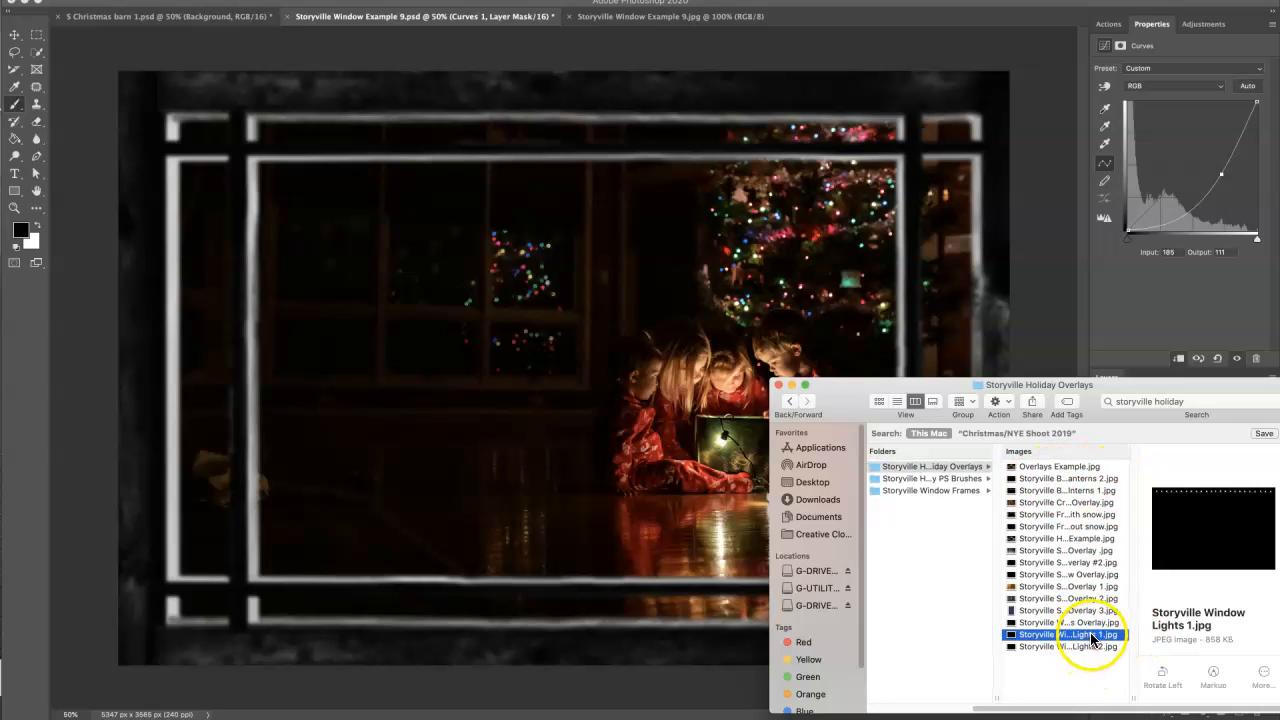
{"action": "left_click_drag", "start_coordinate": [1095, 637], "coordinate": [655, 228]}
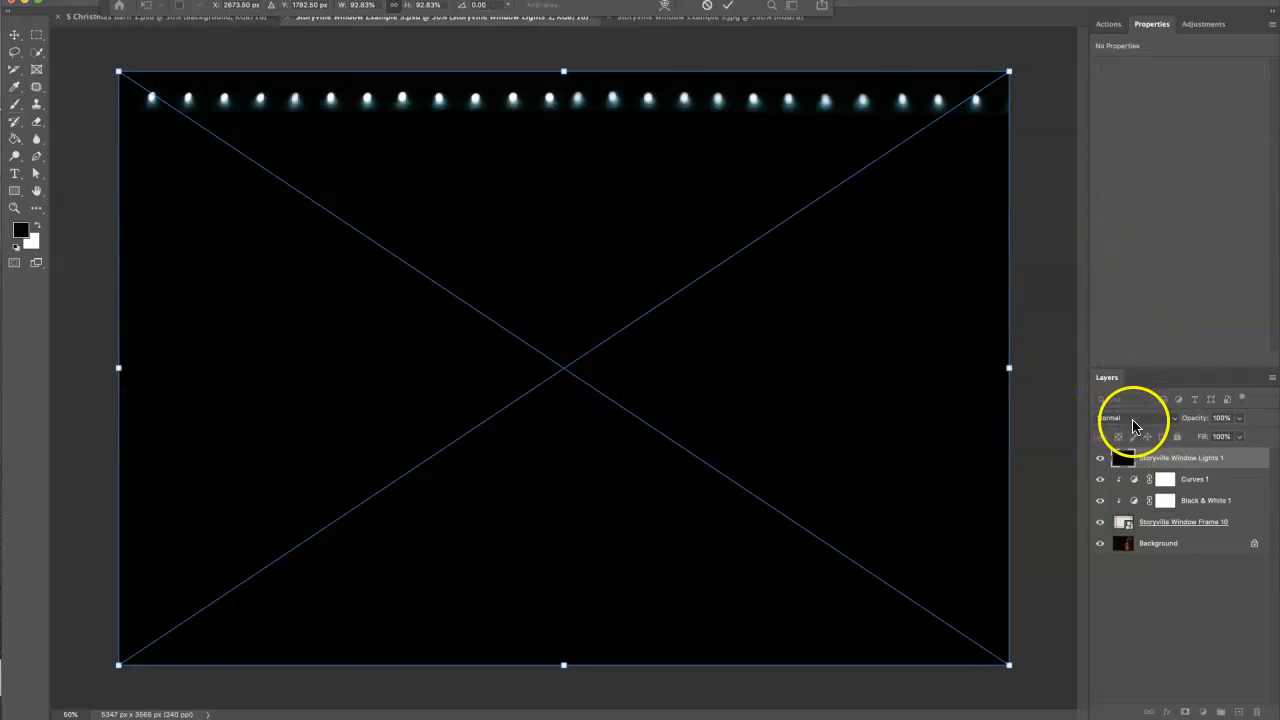
Set the window lights overlay to Screen blending and move the string of lights down onto the window frame's upper bar
{"action": "left_click", "coordinate": [1135, 418]}
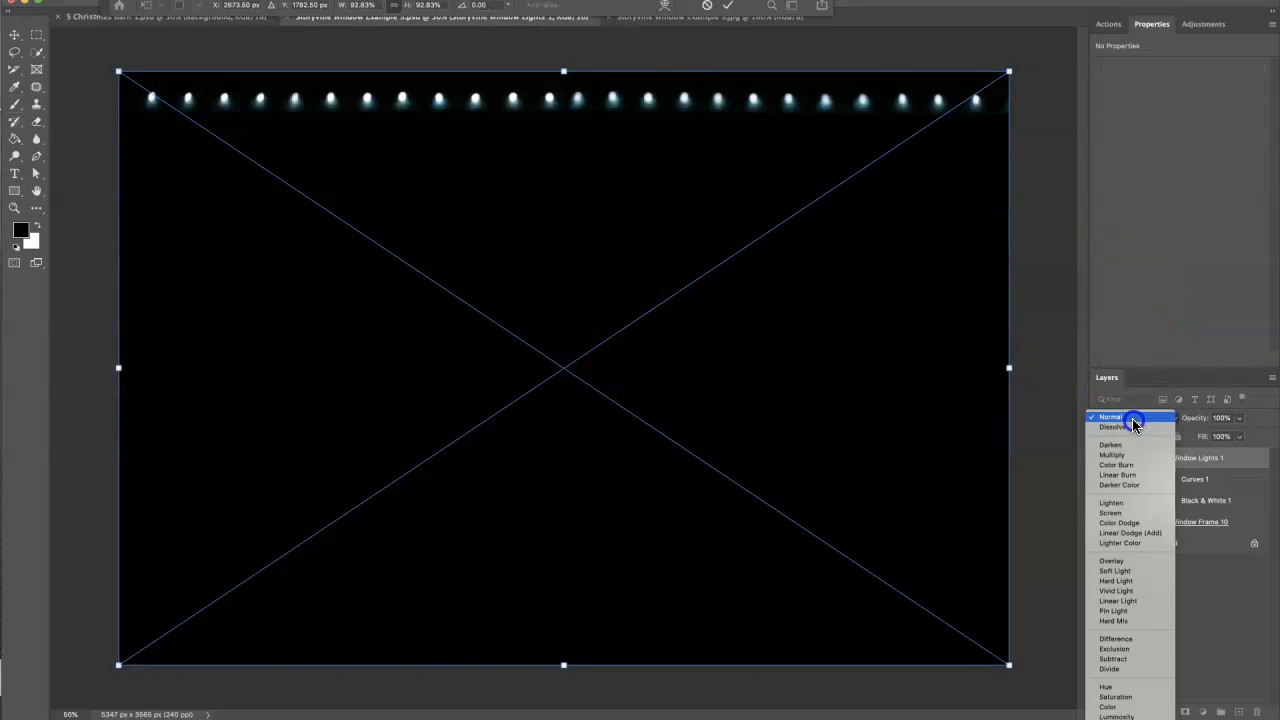
{"action": "left_click", "coordinate": [1128, 512]}
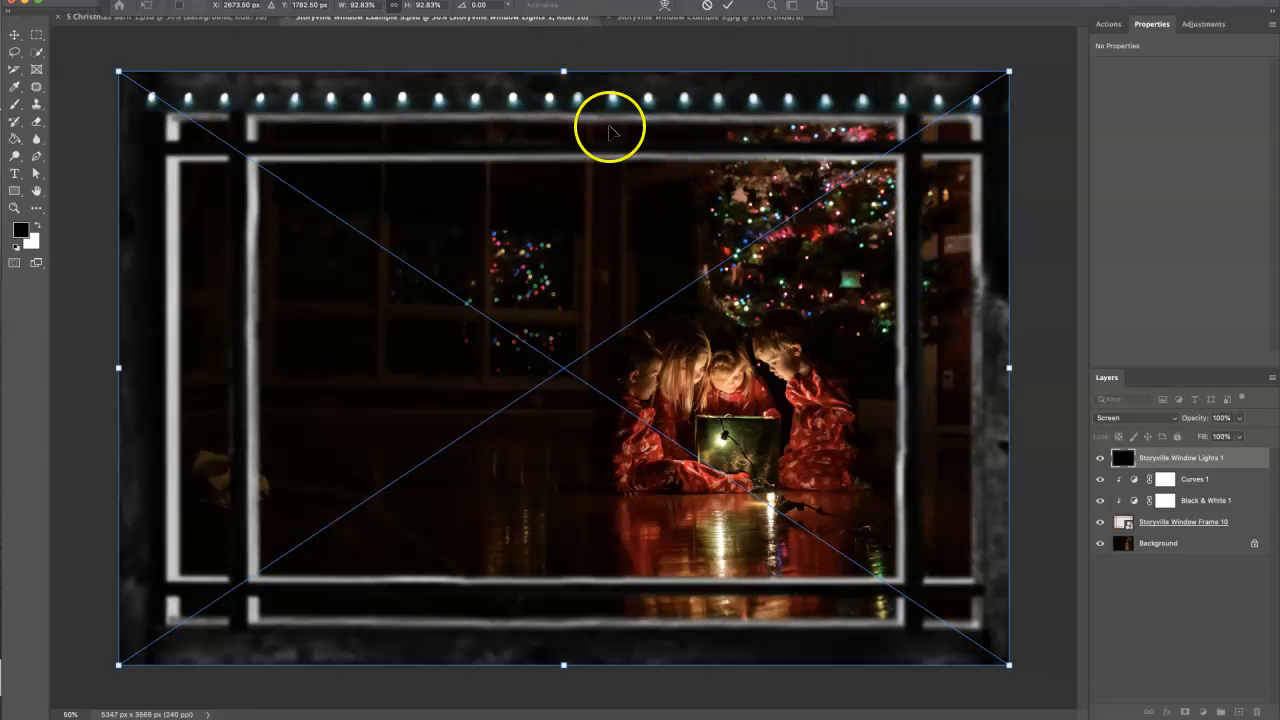
{"action": "left_click_drag", "start_coordinate": [645, 178], "coordinate": [642, 211]}
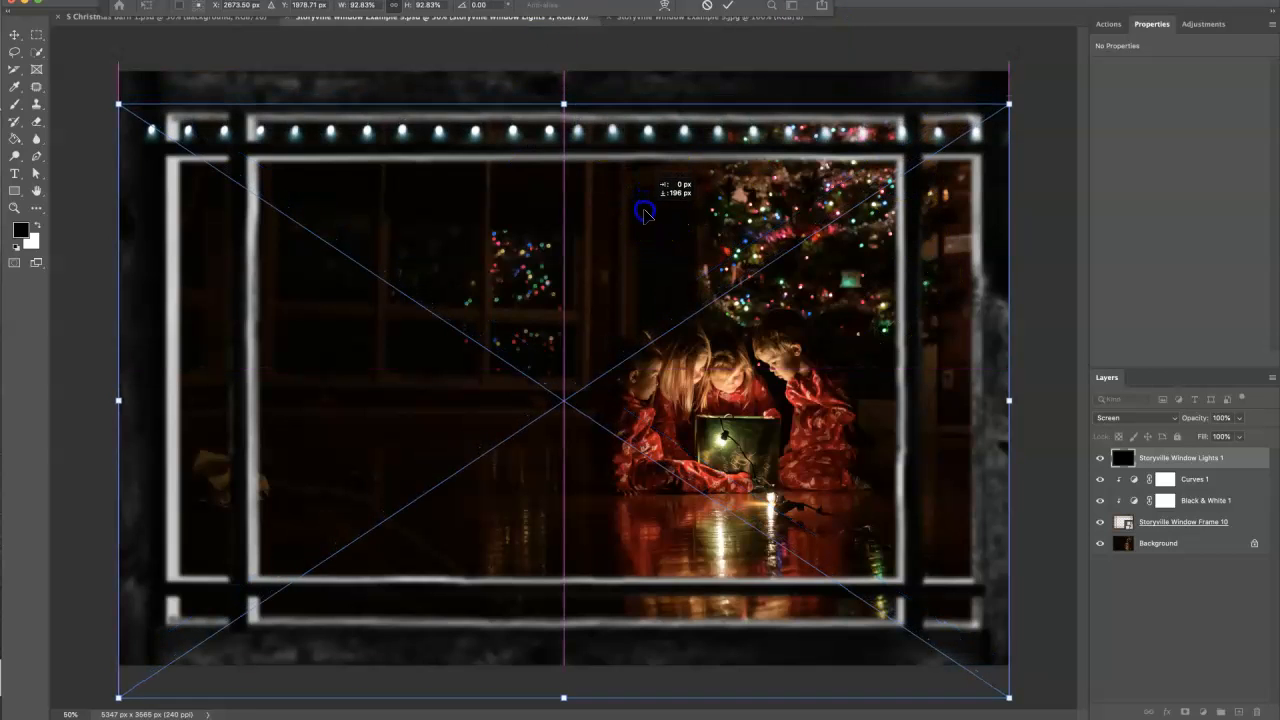
{"action": "left_click_drag", "start_coordinate": [755, 207], "coordinate": [714, 157]}
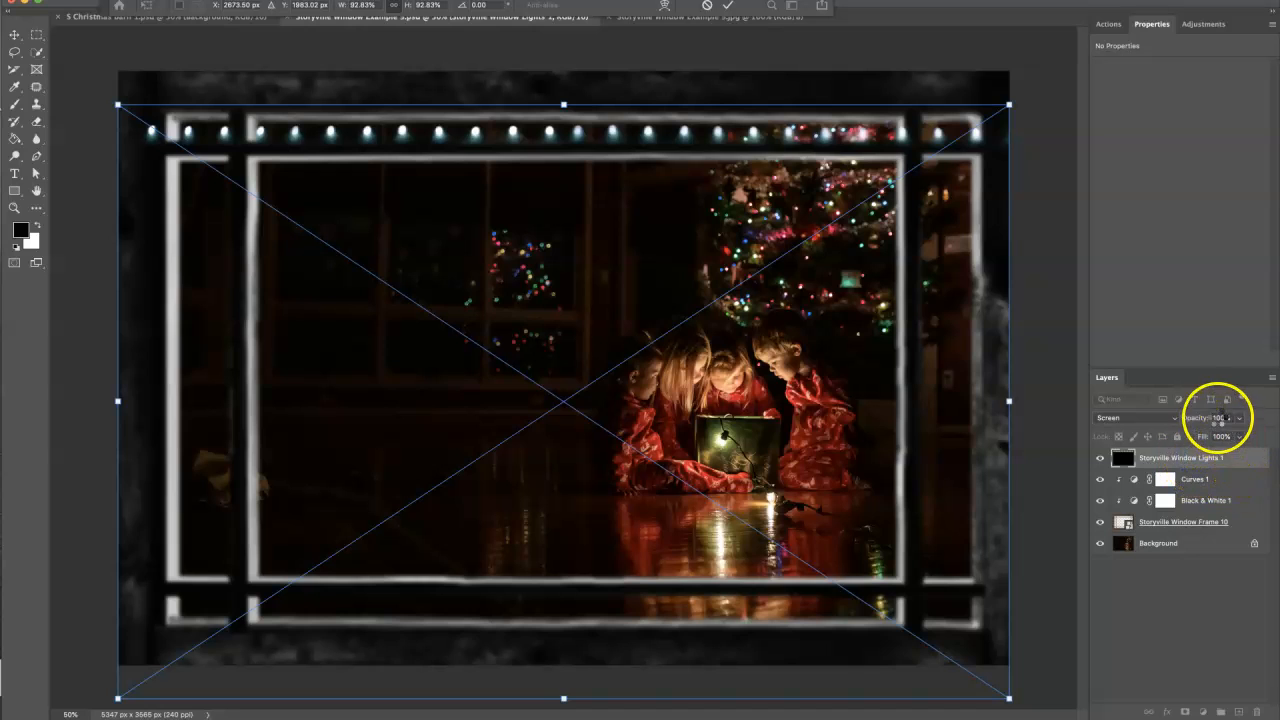
{"action": "key", "text": "Return"}
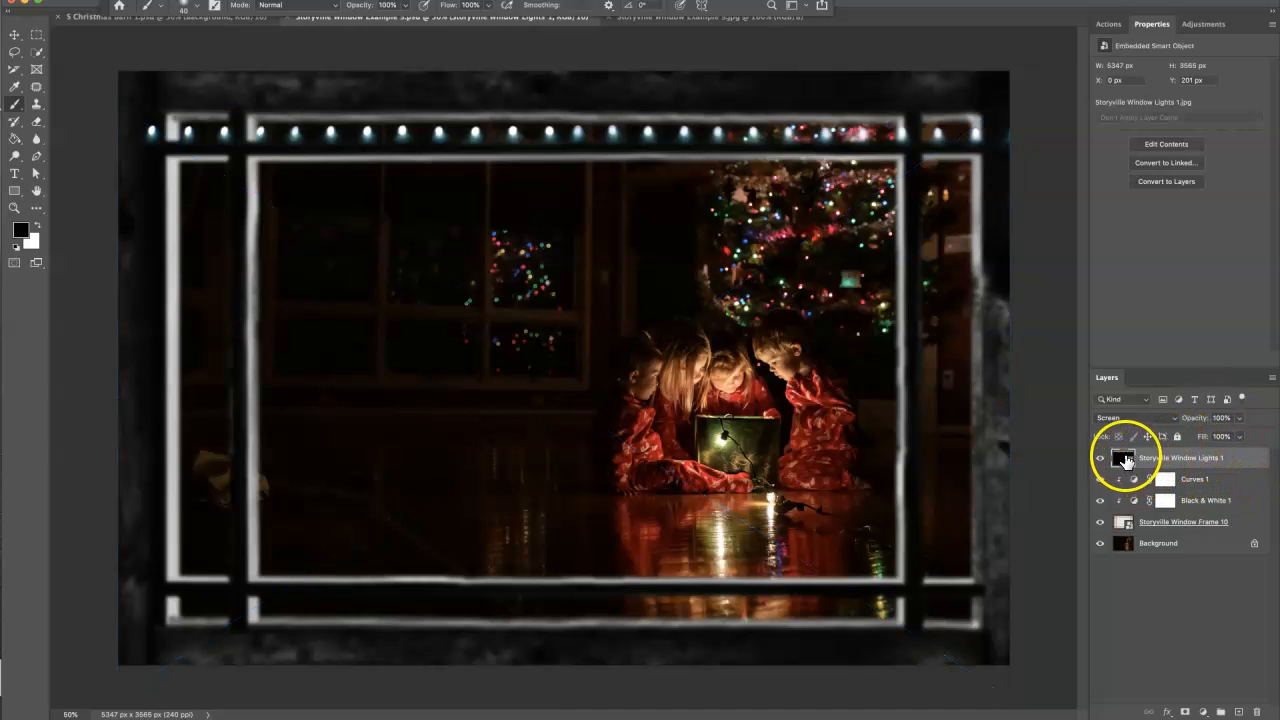
Duplicate the window lights layer and rotate the copy about 89° to run vertically near the frame's right side
{"action": "key", "text": "ctrl+j"}
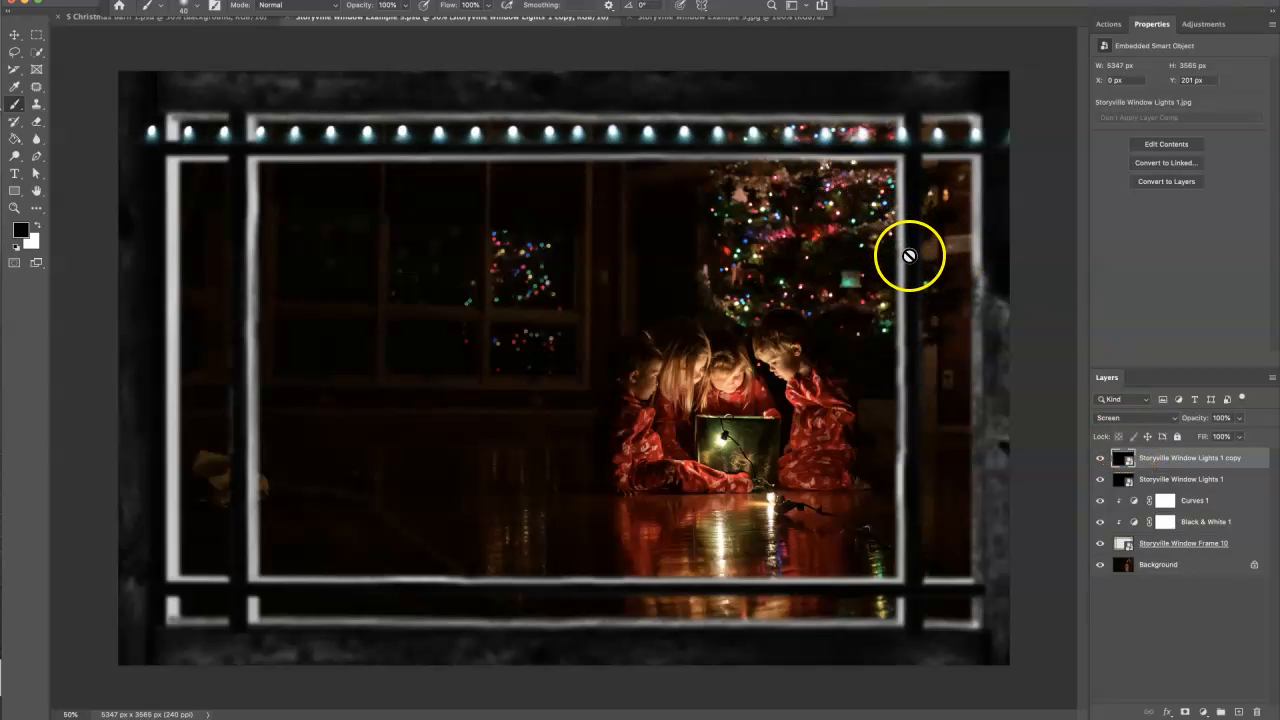
{"action": "key", "text": "ctrl+t"}
{"action": "left_click_drag", "start_coordinate": [1034, 560], "coordinate": [785, 693]}
{"action": "left_click_drag", "start_coordinate": [826, 286], "coordinate": [949, 293]}
{"action": "left_click_drag", "start_coordinate": [1023, 312], "coordinate": [1057, 309]}
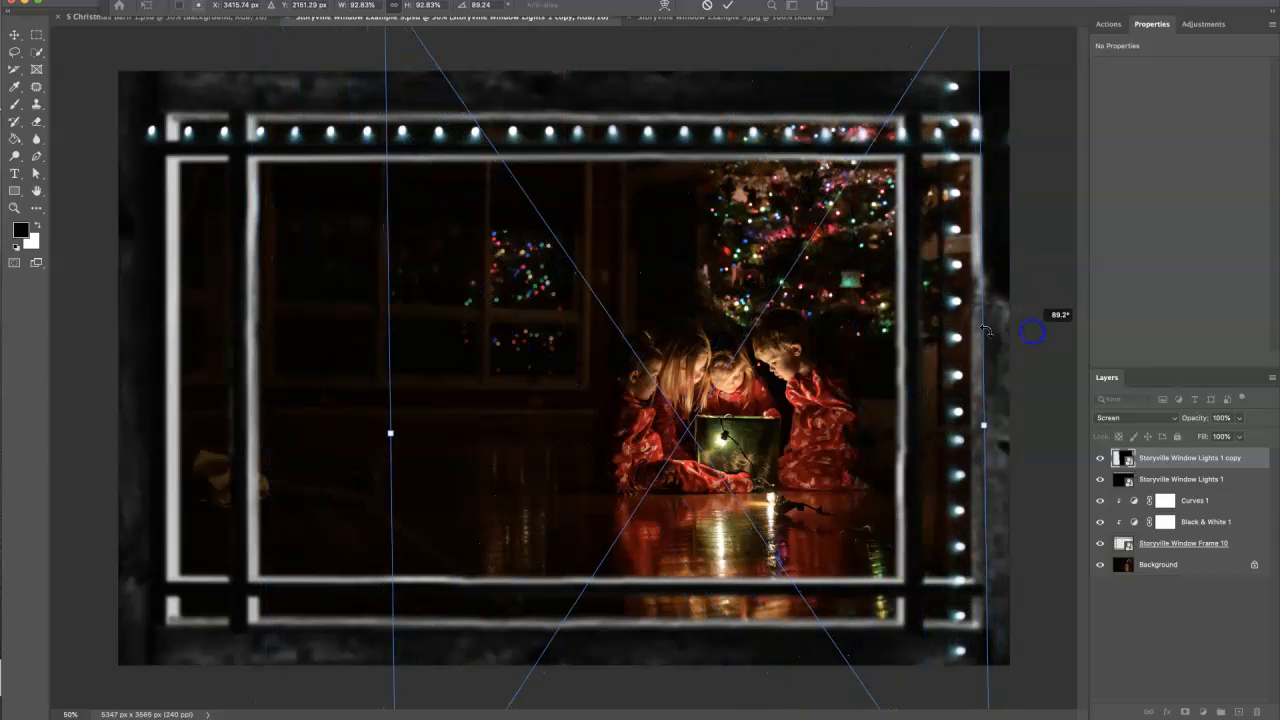
Scale the vertical lights to 86.24%, straighten them to 89.74° and align them along the window frame's right side
{"action": "key", "text": "super+minus"}
{"action": "left_click_drag", "start_coordinate": [829, 117], "coordinate": [816, 149]}
{"action": "left_click_drag", "start_coordinate": [768, 191], "coordinate": [789, 190]}
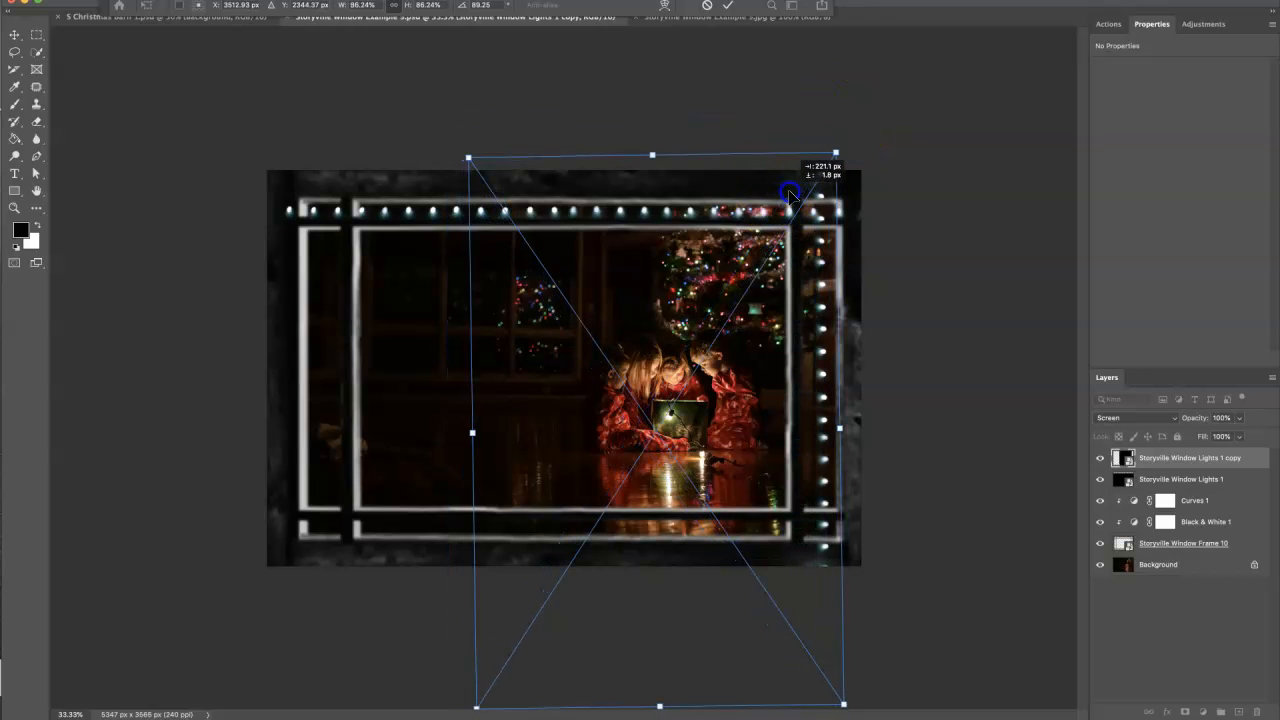
{"action": "left_click_drag", "start_coordinate": [979, 252], "coordinate": [981, 257]}
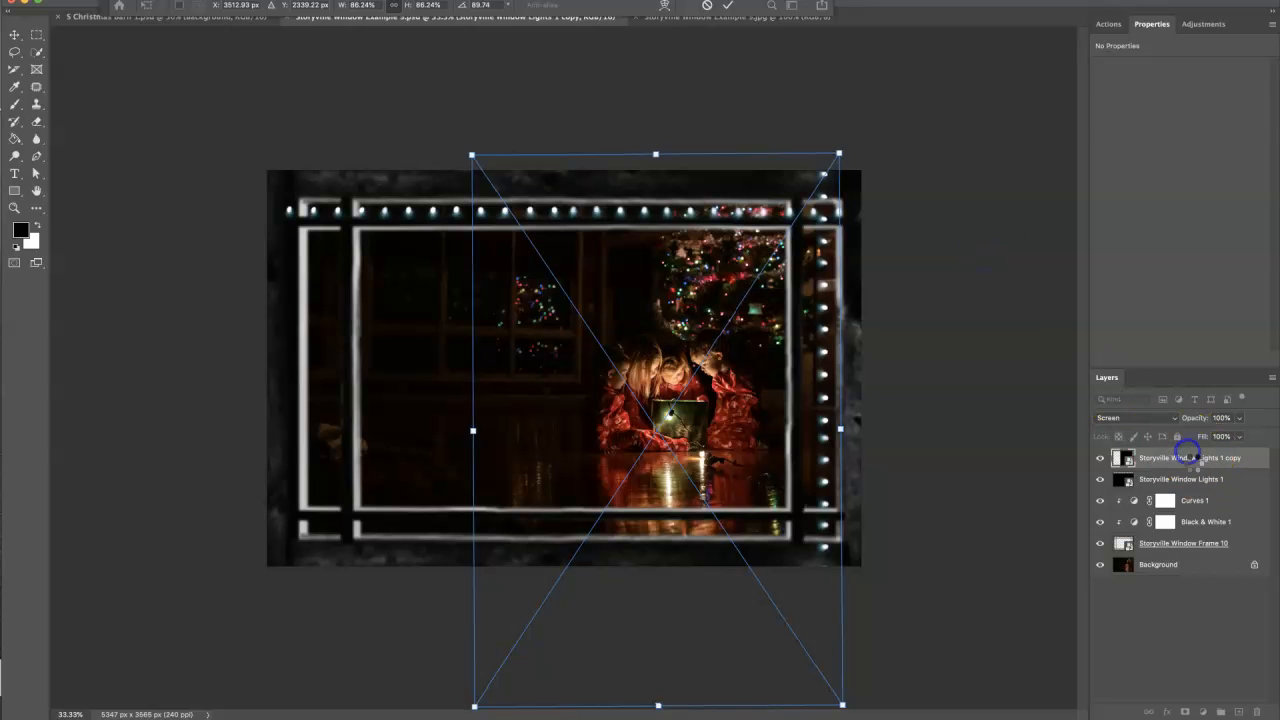
{"action": "left_click", "coordinate": [1187, 456]}
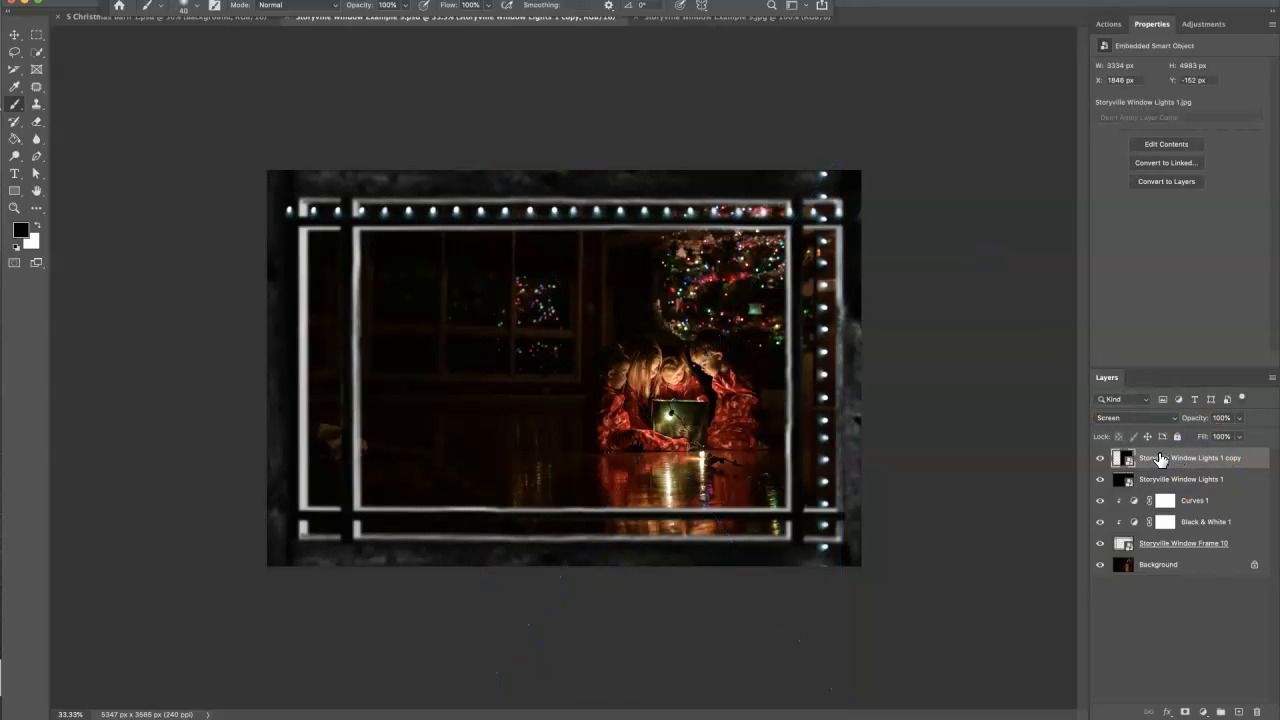
Duplicate the vertical lights layer and move the copy onto the window frame's left side
{"action": "key", "text": "ctrl+j"}
{"action": "key", "text": "ctrl+t"}
{"action": "mouse_move", "coordinate": [814, 357]}
{"action": "left_mouse_down"}
{"action": "mouse_move", "coordinate": [249, 334]}
{"action": "mouse_move", "coordinate": [297, 341]}
{"action": "left_mouse_up"}
{"action": "left_click", "coordinate": [1175, 458]}
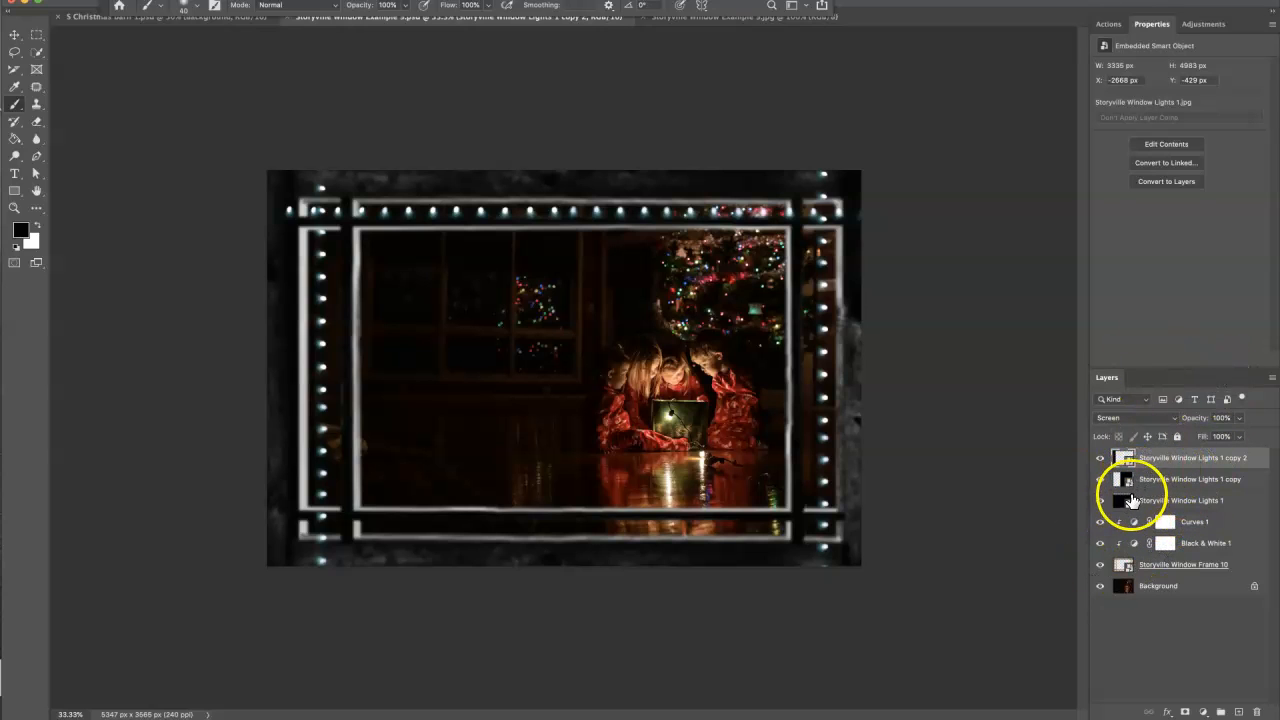
Duplicate the horizontal window lights layer and move the copy straight down onto the frame's lower bar
{"action": "left_click", "coordinate": [1124, 480]}
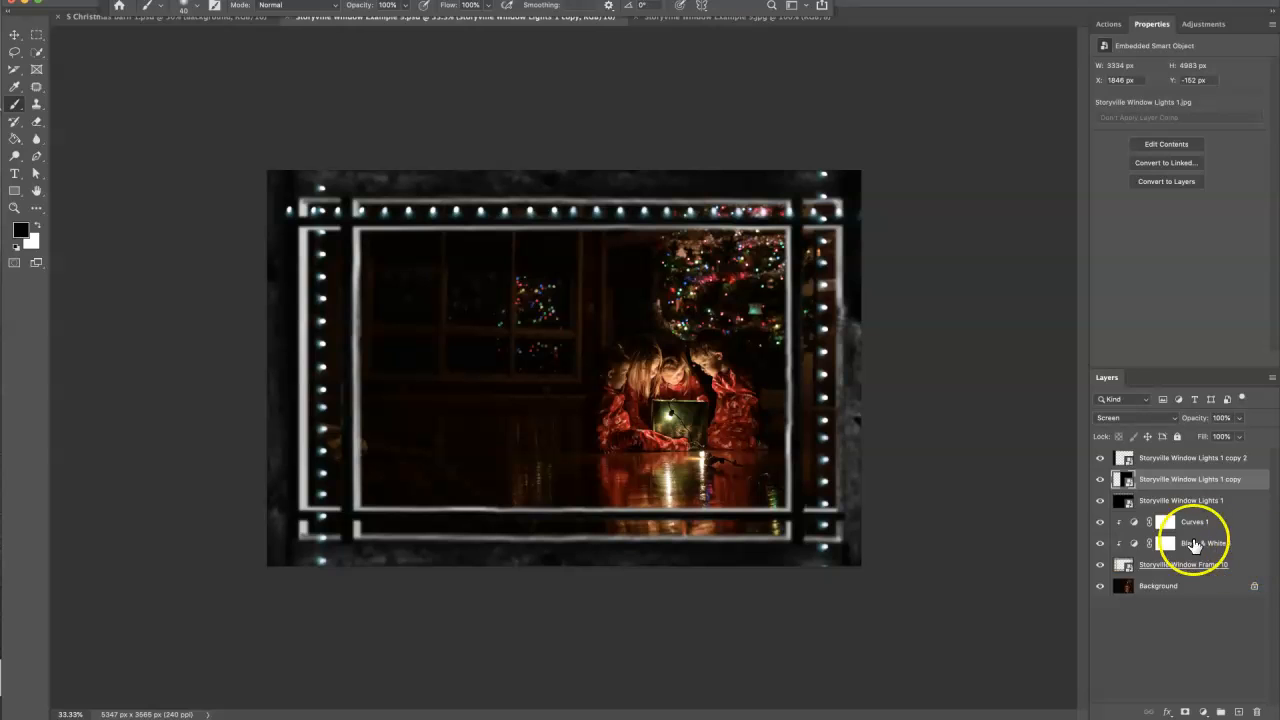
{"action": "left_click", "coordinate": [1124, 505]}
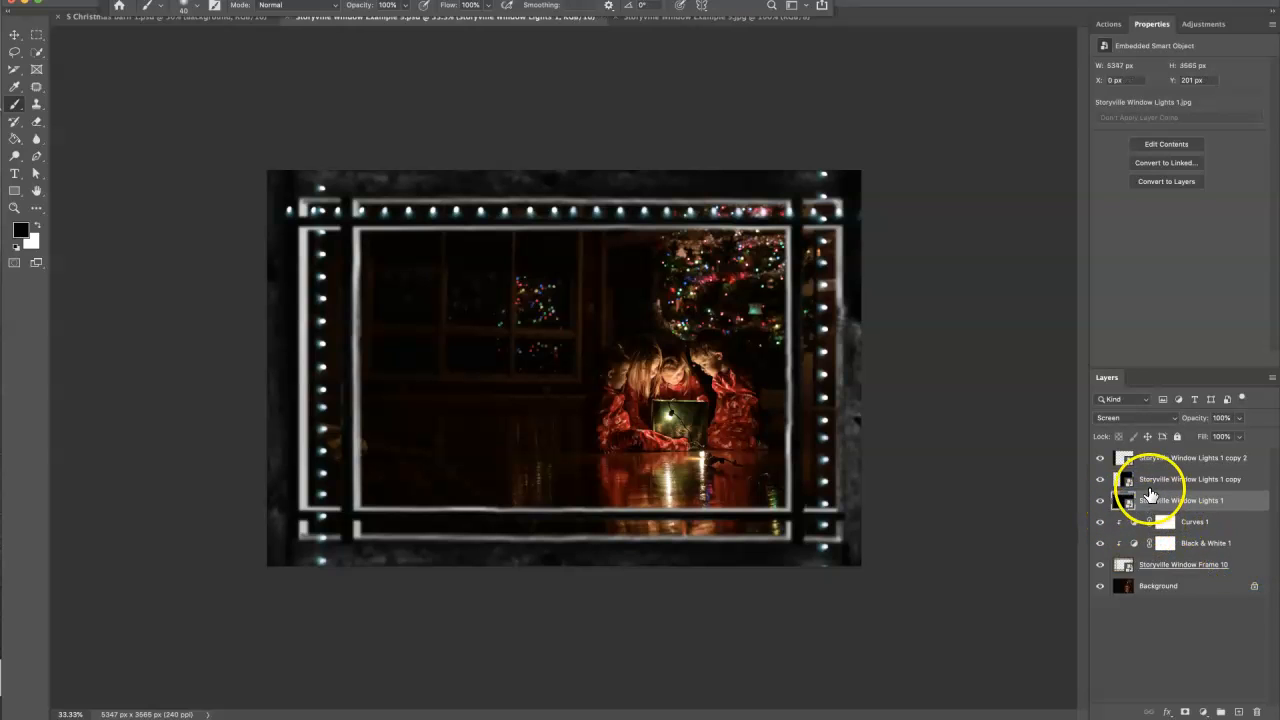
{"action": "key", "text": "ctrl+j"}
{"action": "key", "text": "ctrl+t"}
{"action": "left_click_drag", "start_coordinate": [668, 258], "coordinate": [669, 560]}
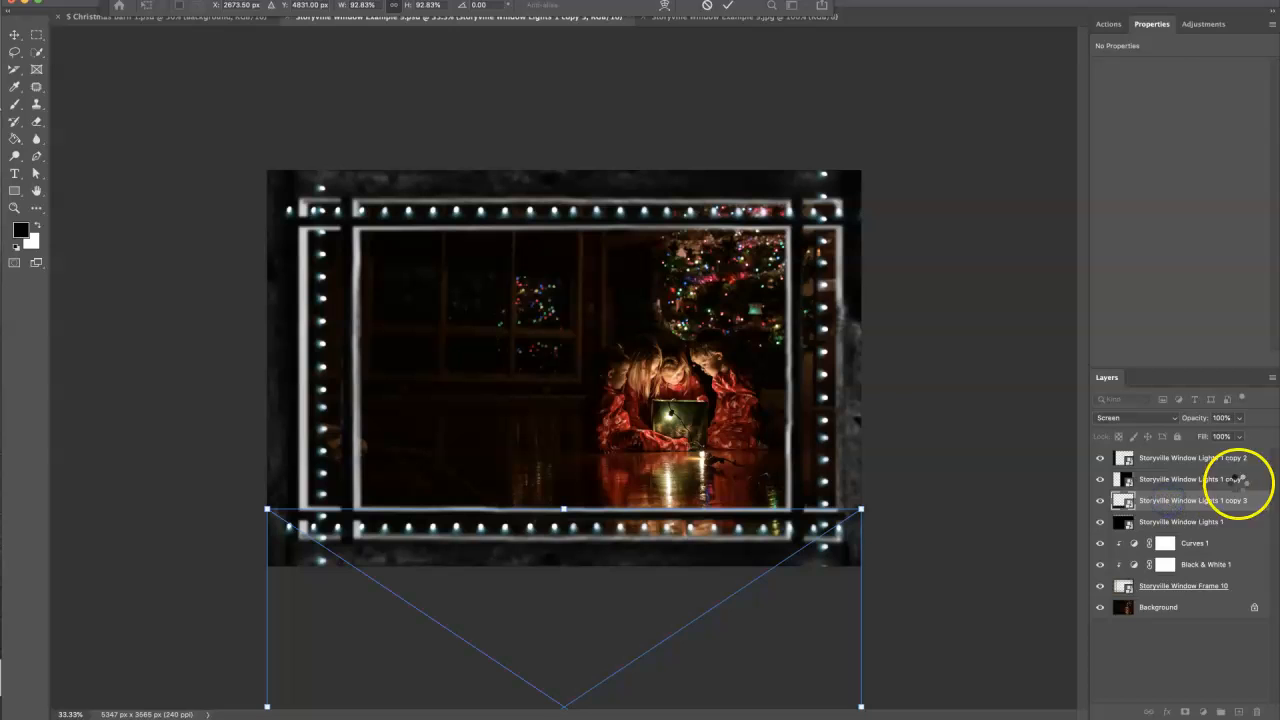
{"action": "key", "text": "Return"}
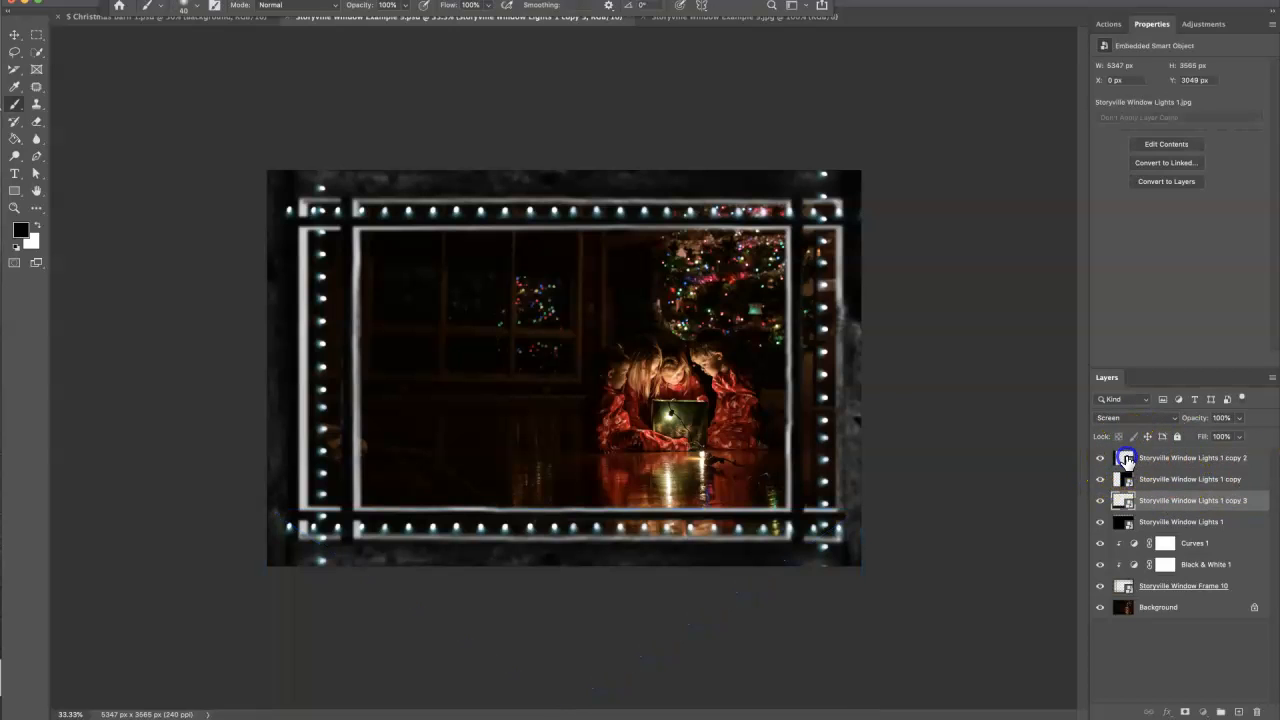
Group the four window lights layers, compare the image with and without the group, and add a layer mask to it
{"action": "left_click", "coordinate": [1127, 459]}
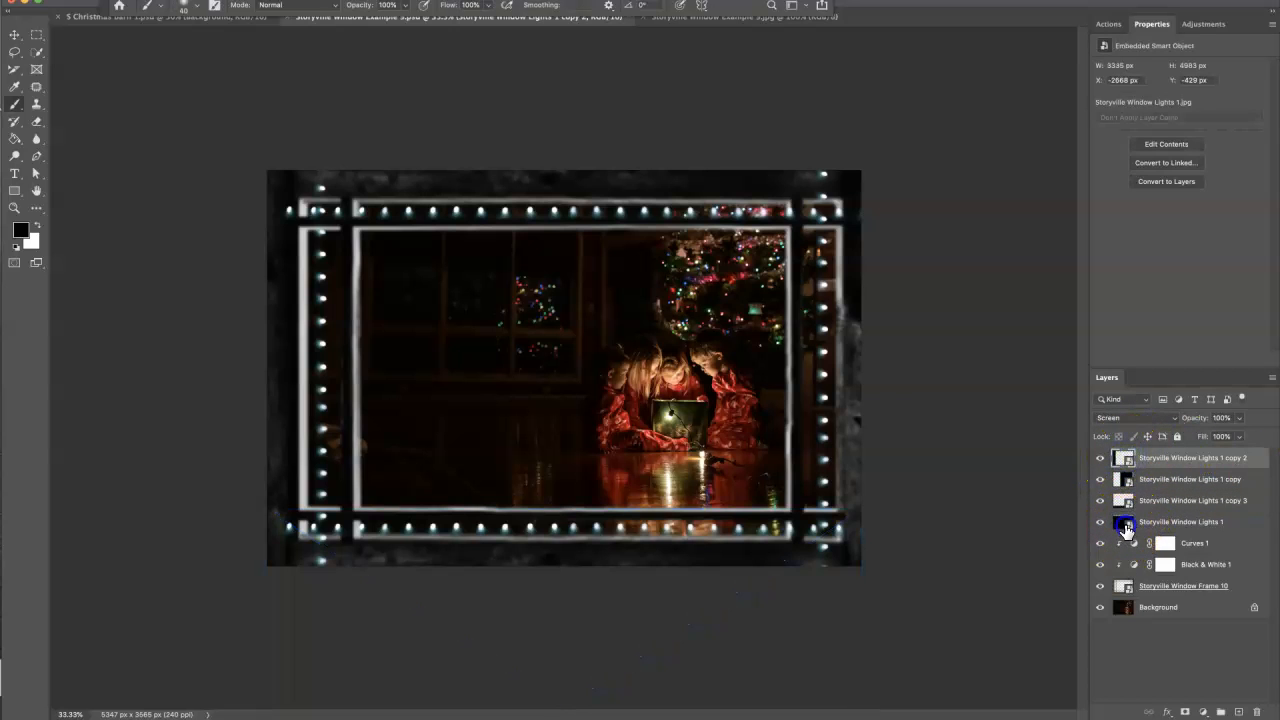
{"action": "left_click", "coordinate": [1126, 528], "text": "shift"}
{"action": "left_click", "coordinate": [1219, 712]}
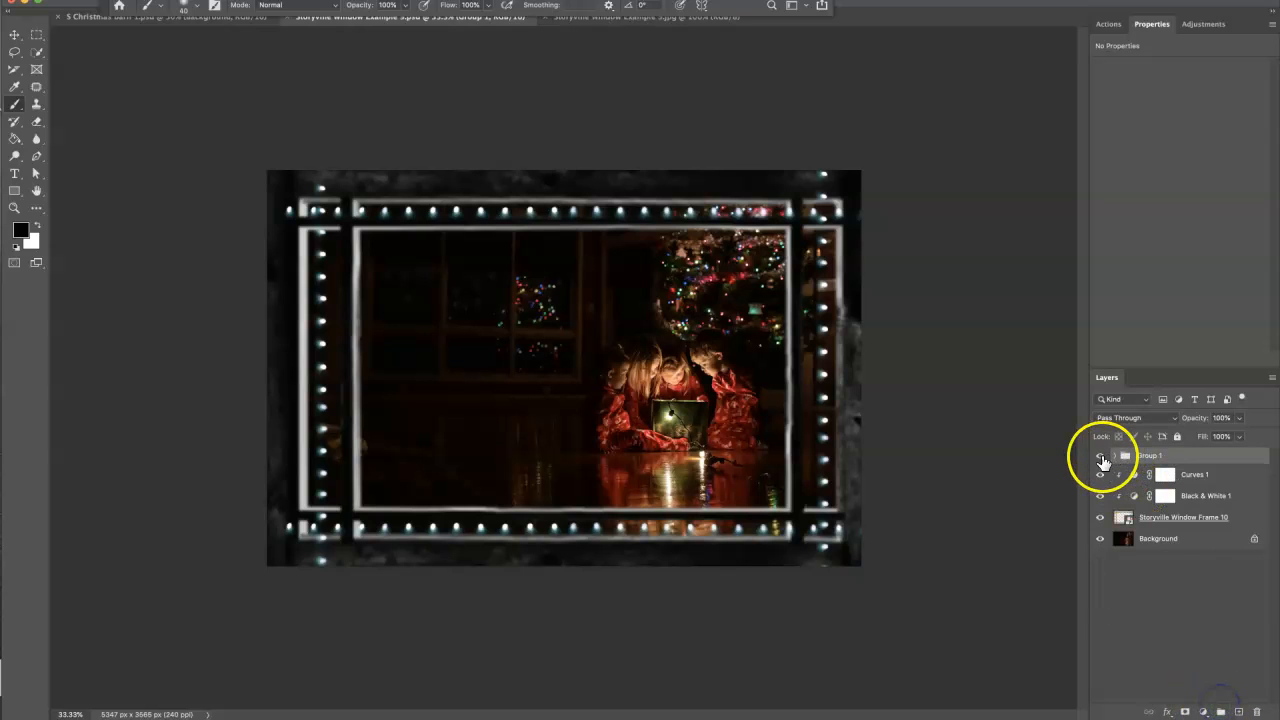
{"action": "left_click", "coordinate": [1098, 457]}
{"action": "left_click", "coordinate": [1098, 457]}
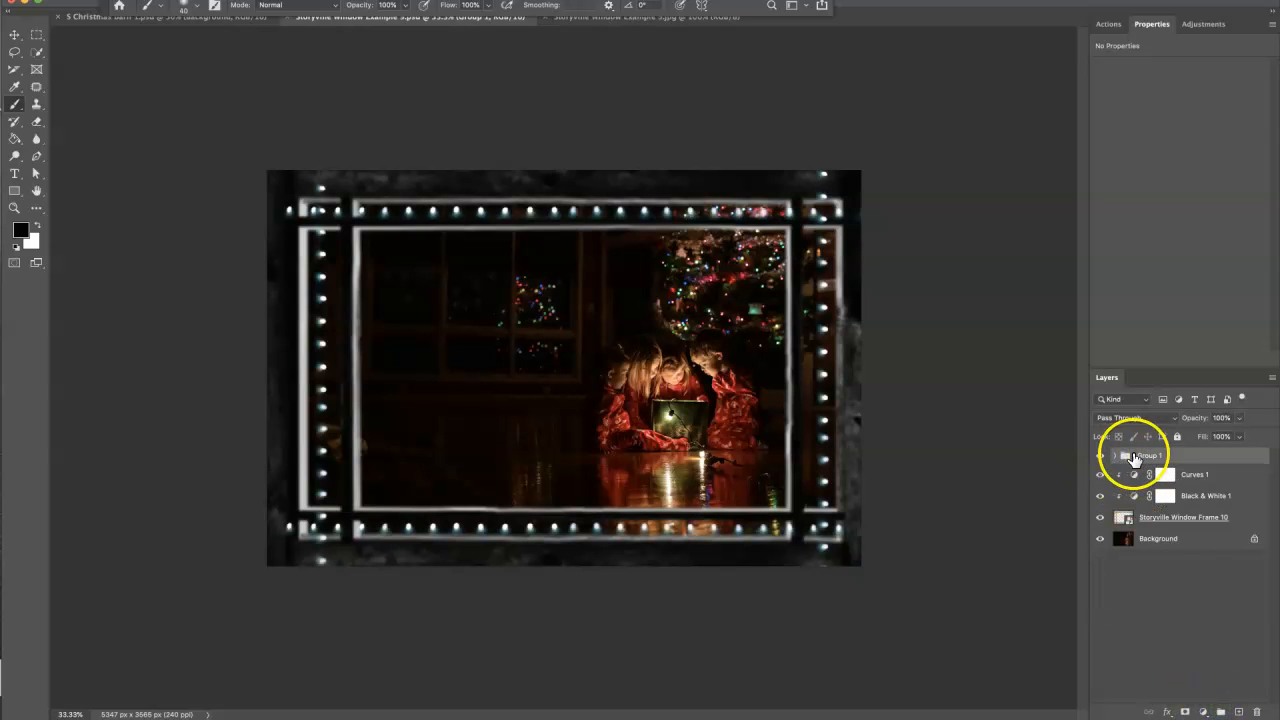
{"action": "left_click", "coordinate": [1186, 711]}
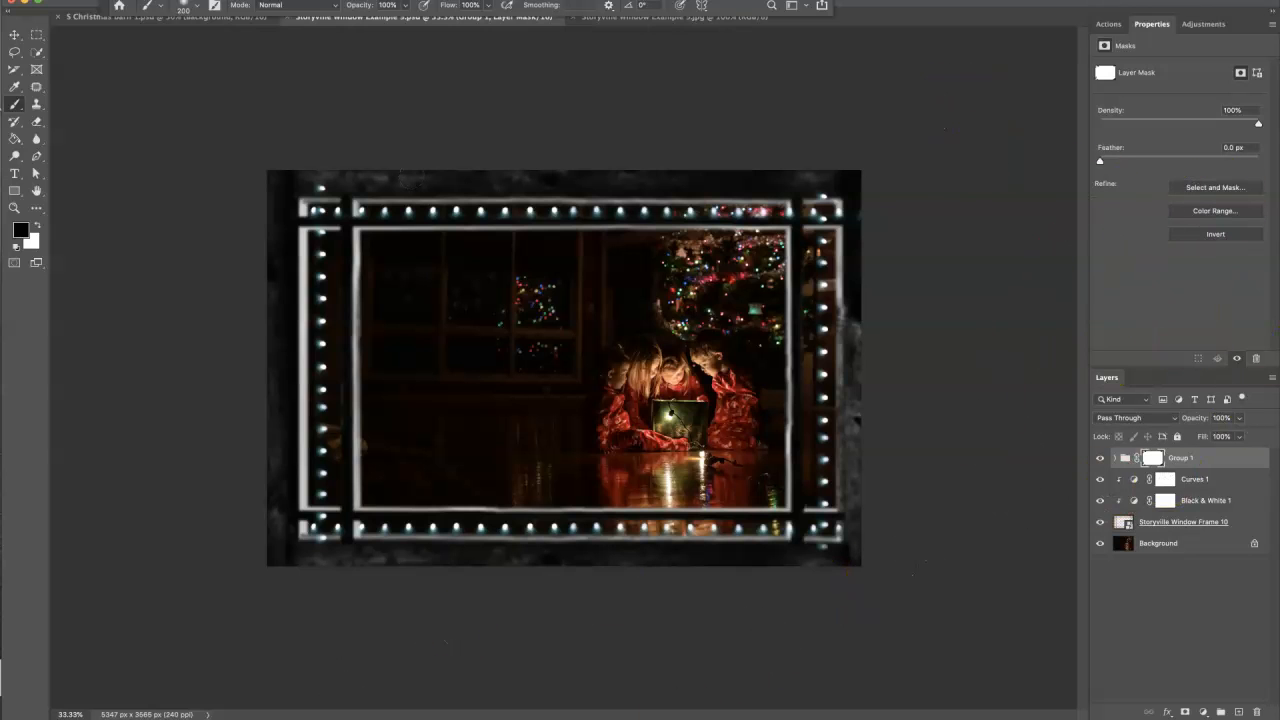
Place Storyville Crazy Festive Bokeh Overlay.jpg from Finder's Storyville Holiday Overlays folder and enlarge it slightly beyond the canvas edges
{"action": "key", "text": "super+Tab"}
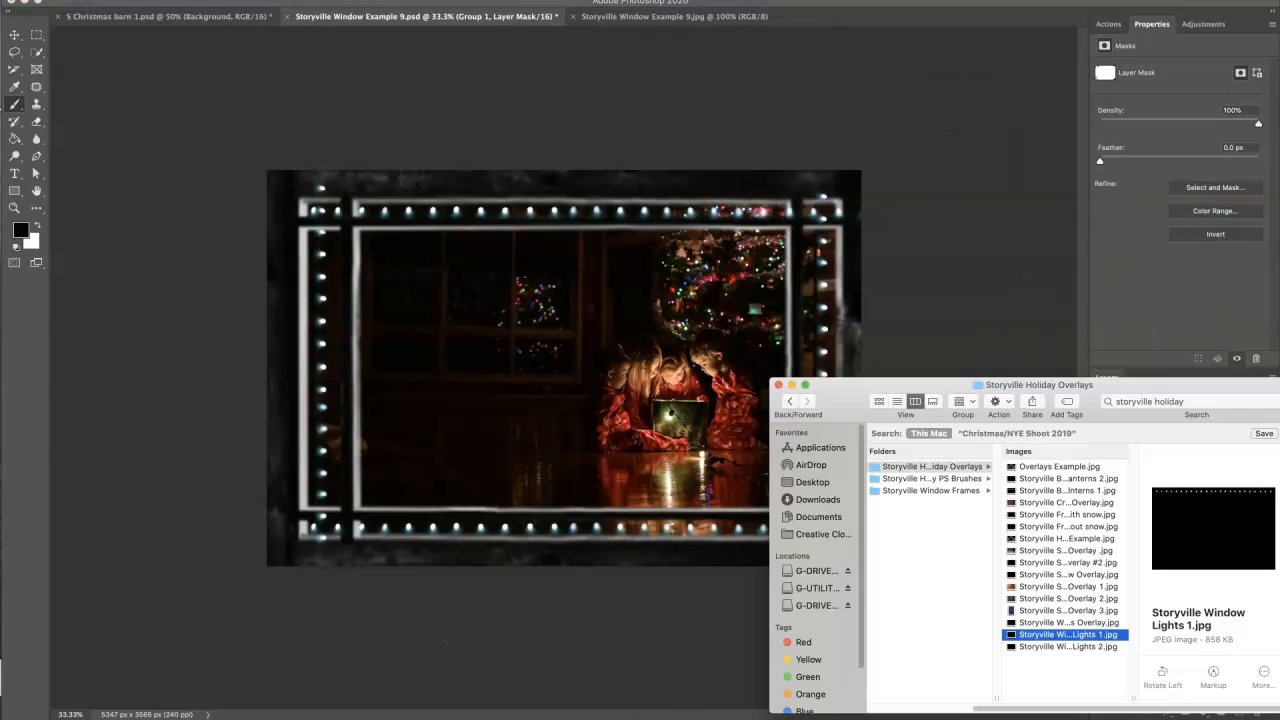
{"action": "left_click", "coordinate": [1095, 515]}
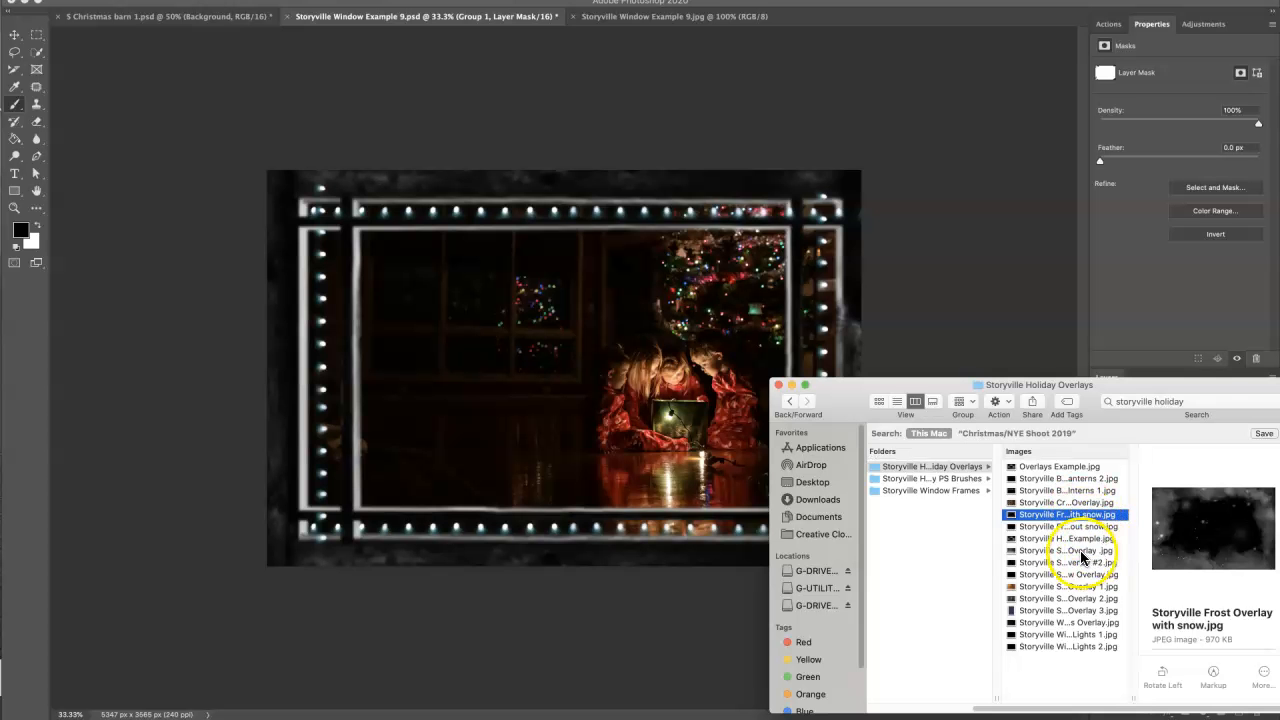
{"action": "left_click", "coordinate": [1088, 502]}
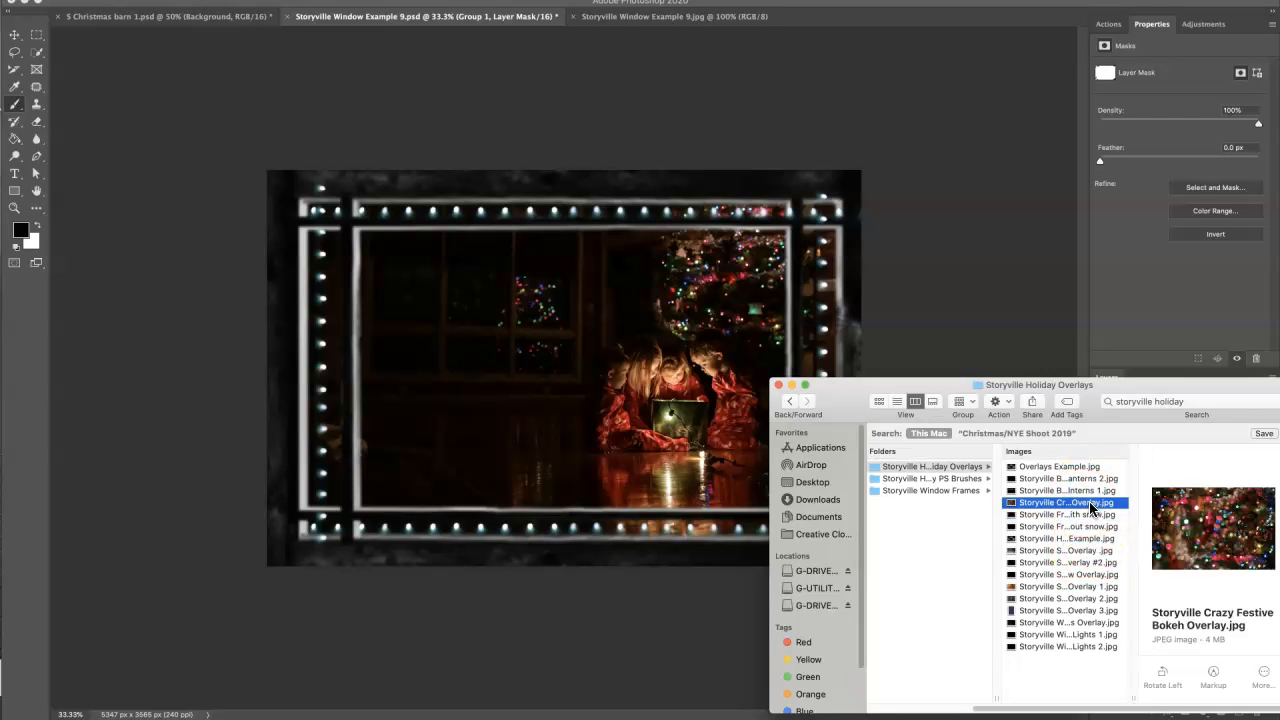
{"action": "left_click_drag", "start_coordinate": [1095, 499], "coordinate": [1020, 408]}
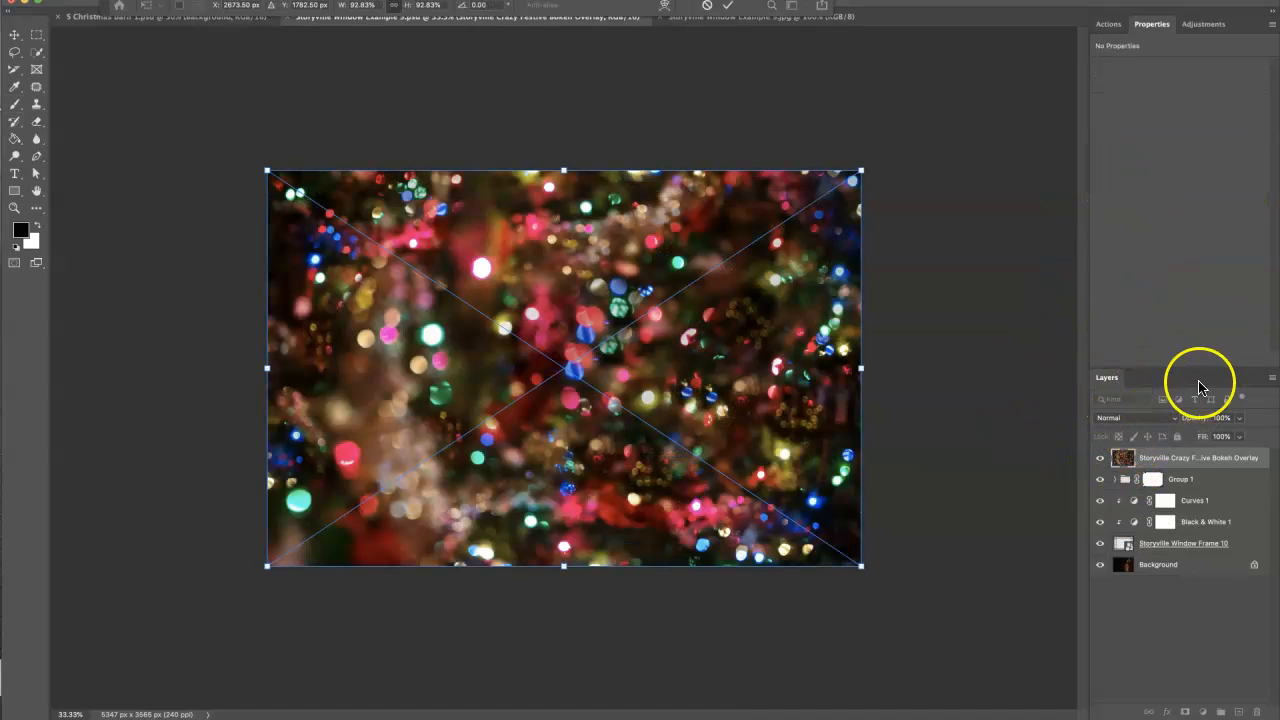
{"action": "left_click_drag", "start_coordinate": [860, 565], "coordinate": [871, 572]}
{"action": "left_click_drag", "start_coordinate": [268, 168], "coordinate": [255, 162]}
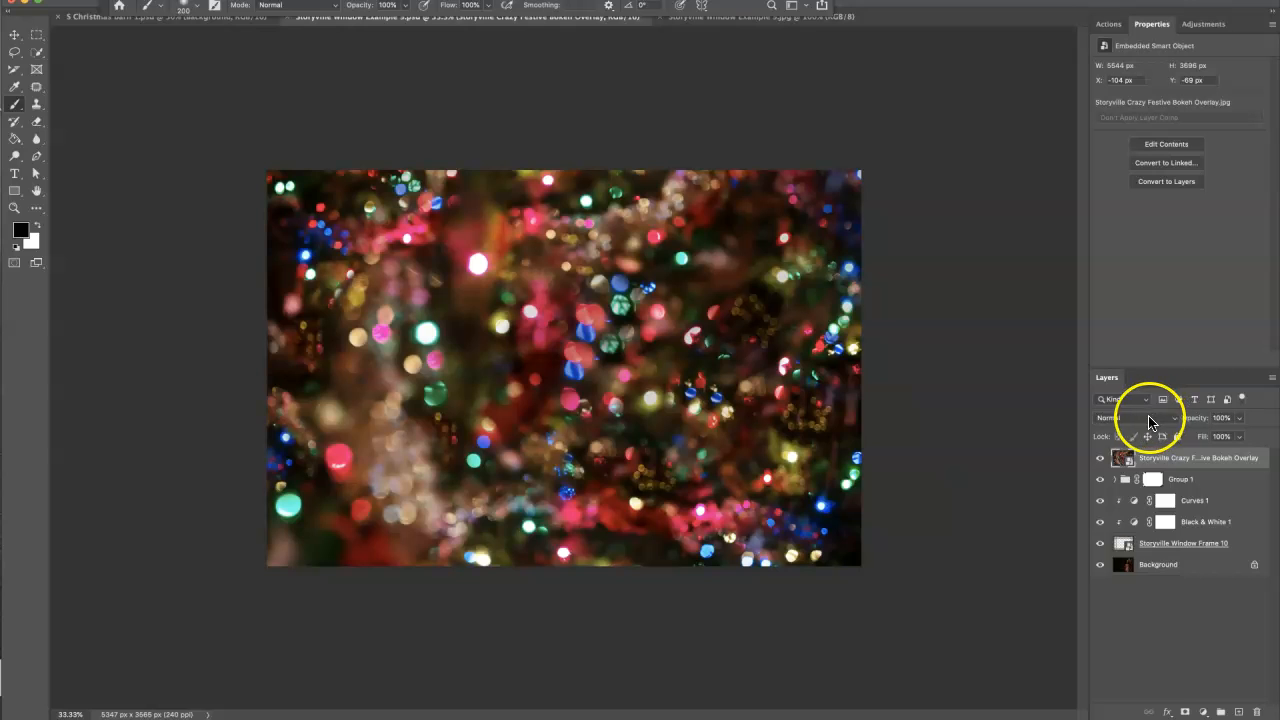
Set the bokeh overlay to Screen blending at 70% opacity
{"action": "left_click", "coordinate": [1145, 417]}
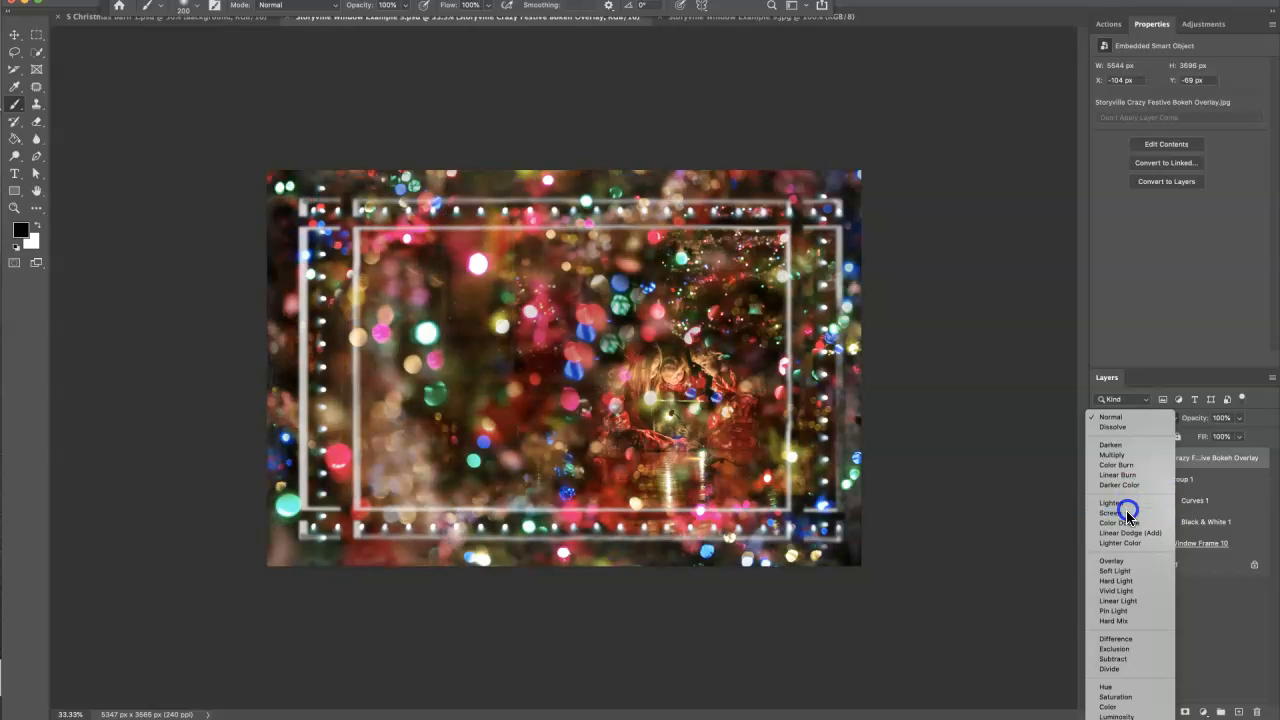
{"action": "left_click", "coordinate": [1127, 515]}
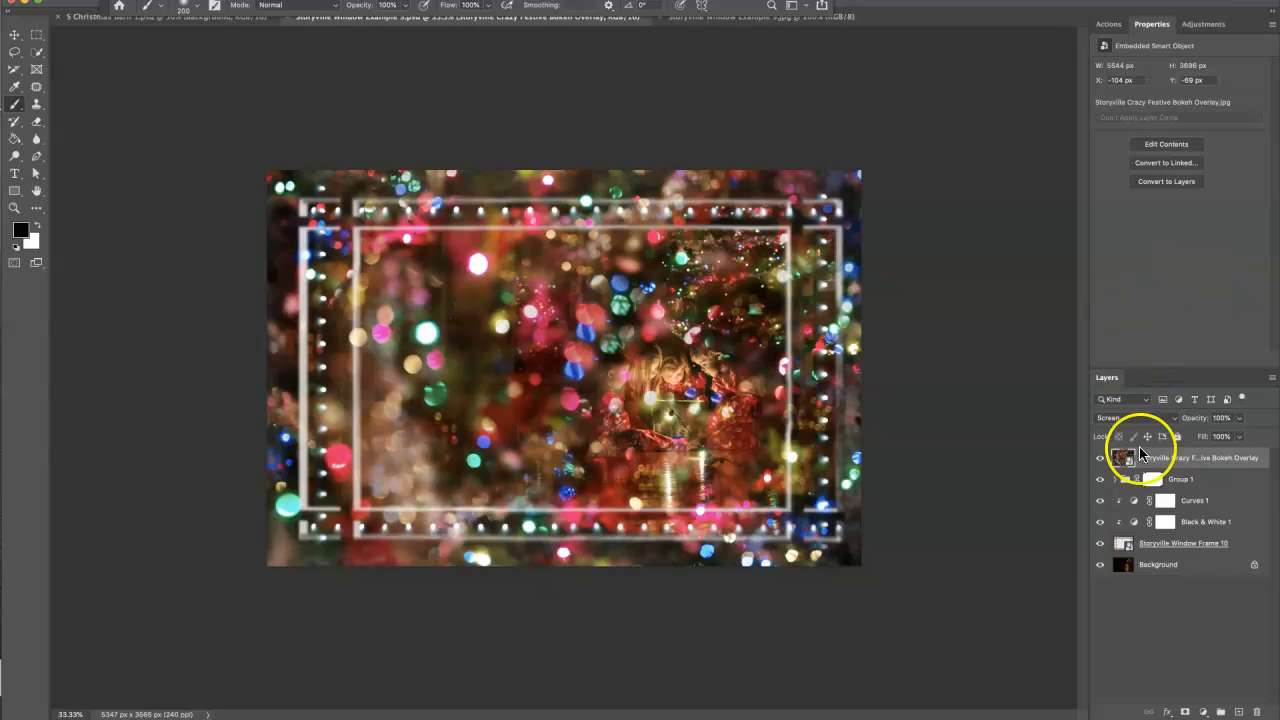
{"action": "left_click_drag", "start_coordinate": [1207, 422], "coordinate": [1186, 421]}
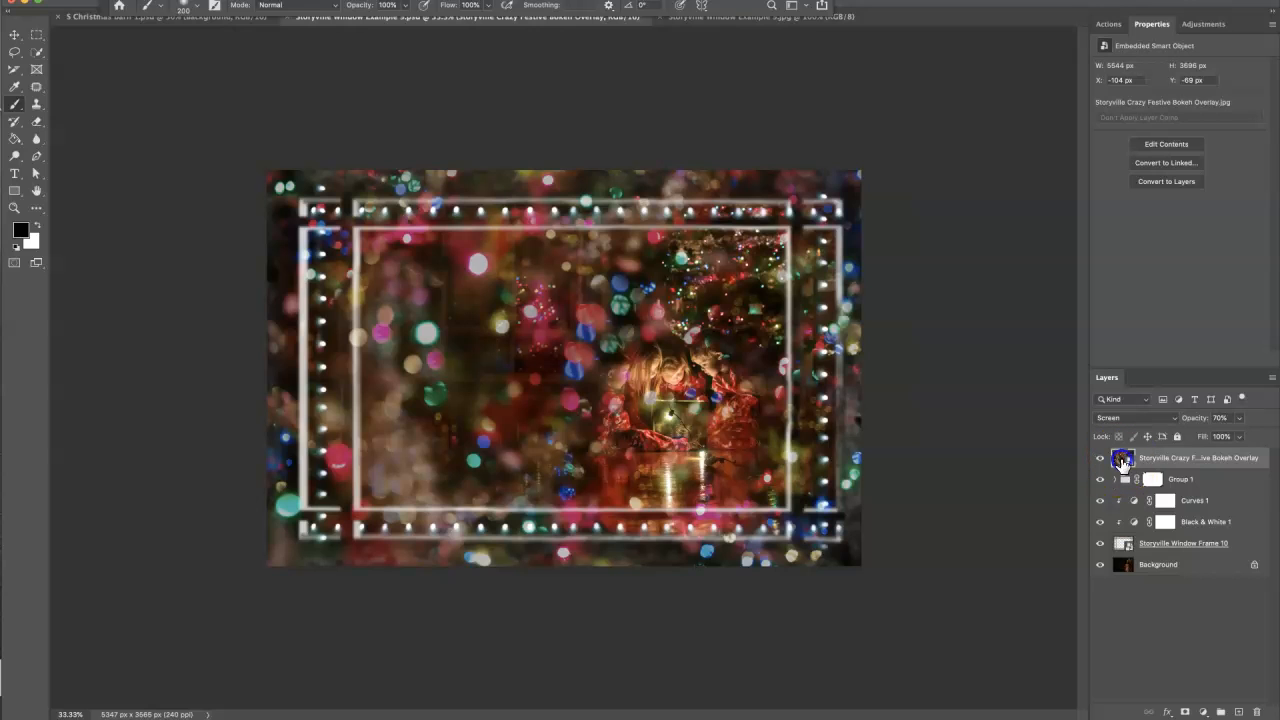
Add a layer mask to the bokeh overlay and paint the bokeh away from the children and the glowing box in black
{"action": "left_click", "coordinate": [1187, 712]}
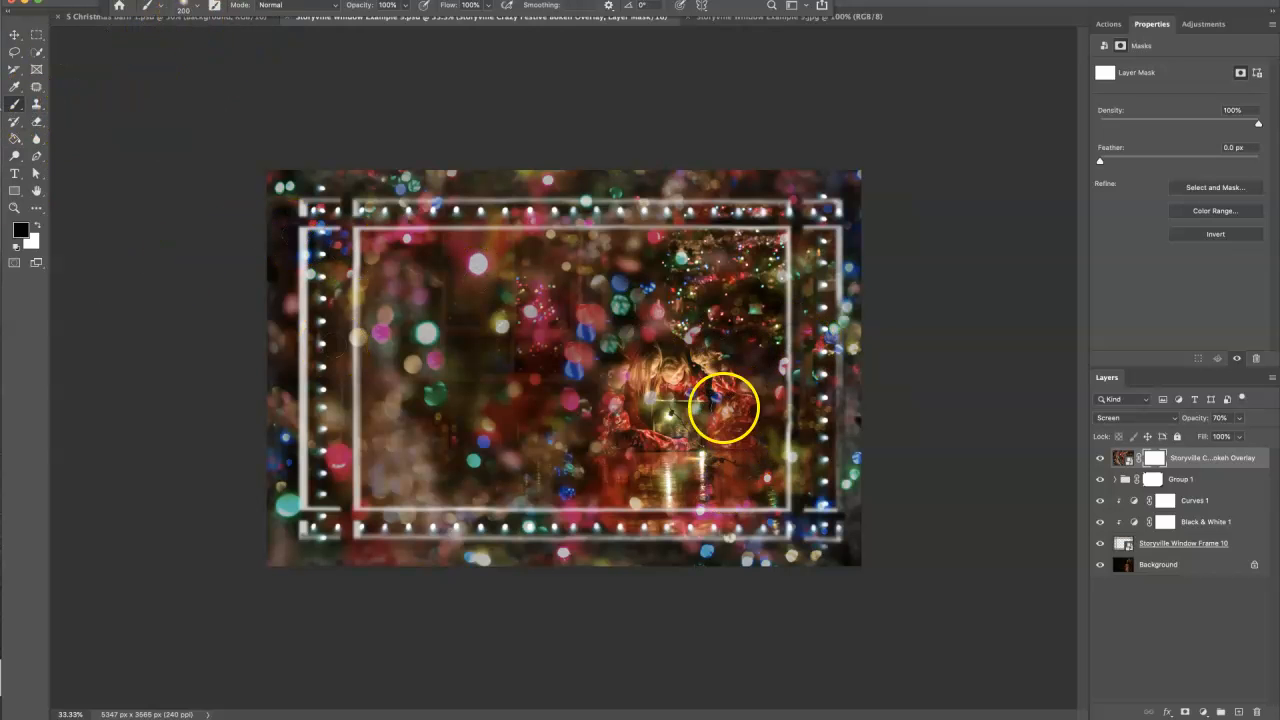
{"action": "key", "text": "ctrl+="}
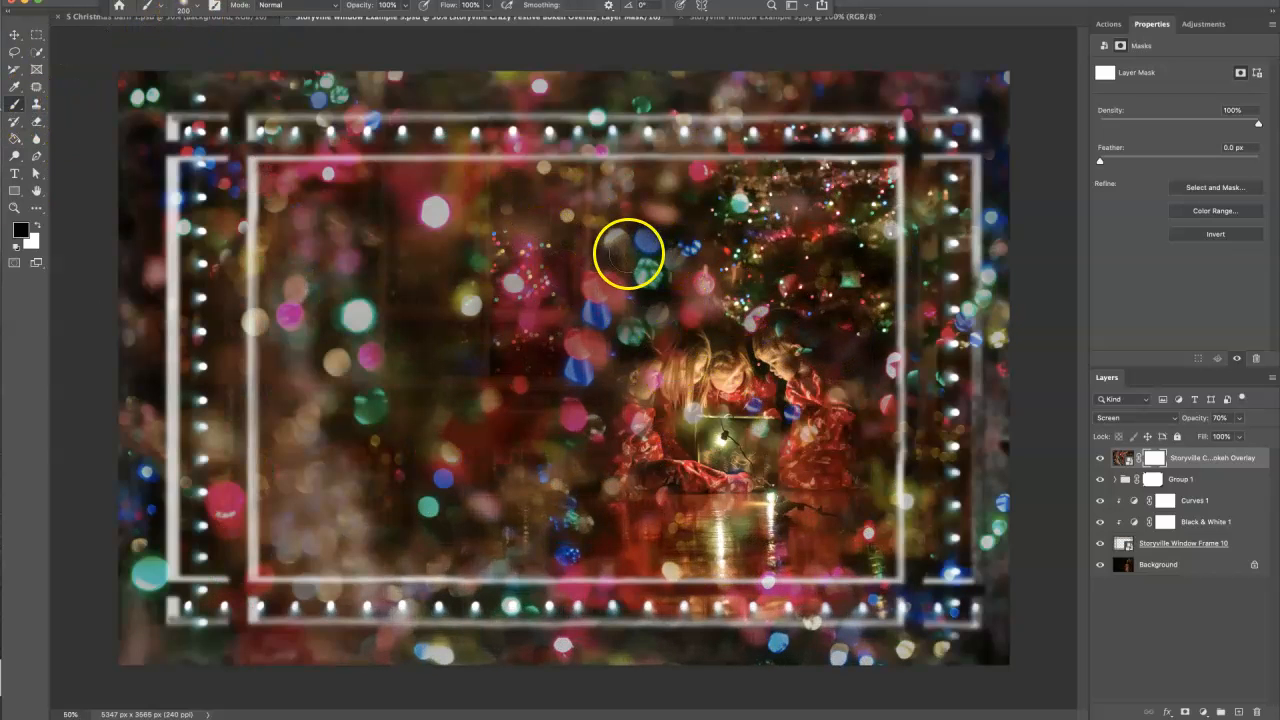
{"action": "mouse_move", "coordinate": [681, 394]}
{"action": "left_mouse_down"}
{"action": "mouse_move", "coordinate": [713, 414]}
{"action": "mouse_move", "coordinate": [749, 402]}
{"action": "mouse_move", "coordinate": [781, 363]}
{"action": "mouse_move", "coordinate": [800, 435]}
{"action": "mouse_move", "coordinate": [660, 434]}
{"action": "mouse_move", "coordinate": [648, 381]}
{"action": "left_mouse_up"}
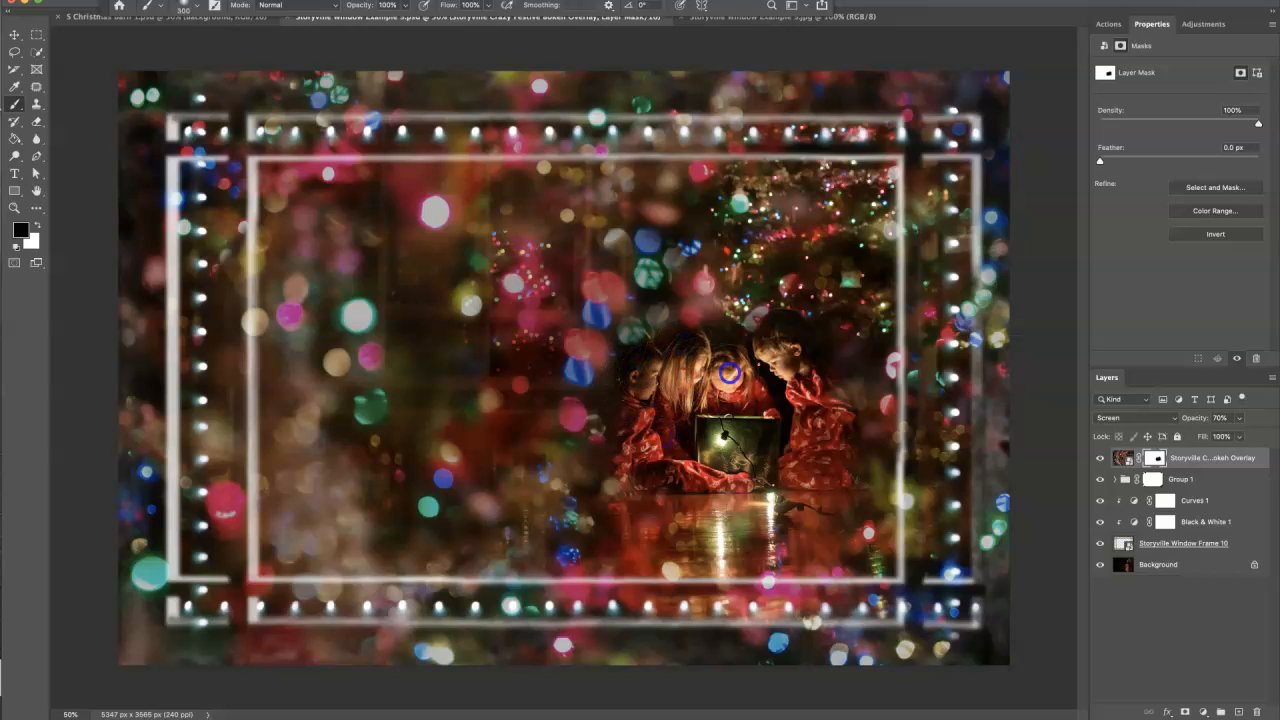
{"action": "left_click_drag", "start_coordinate": [640, 428], "coordinate": [628, 472]}
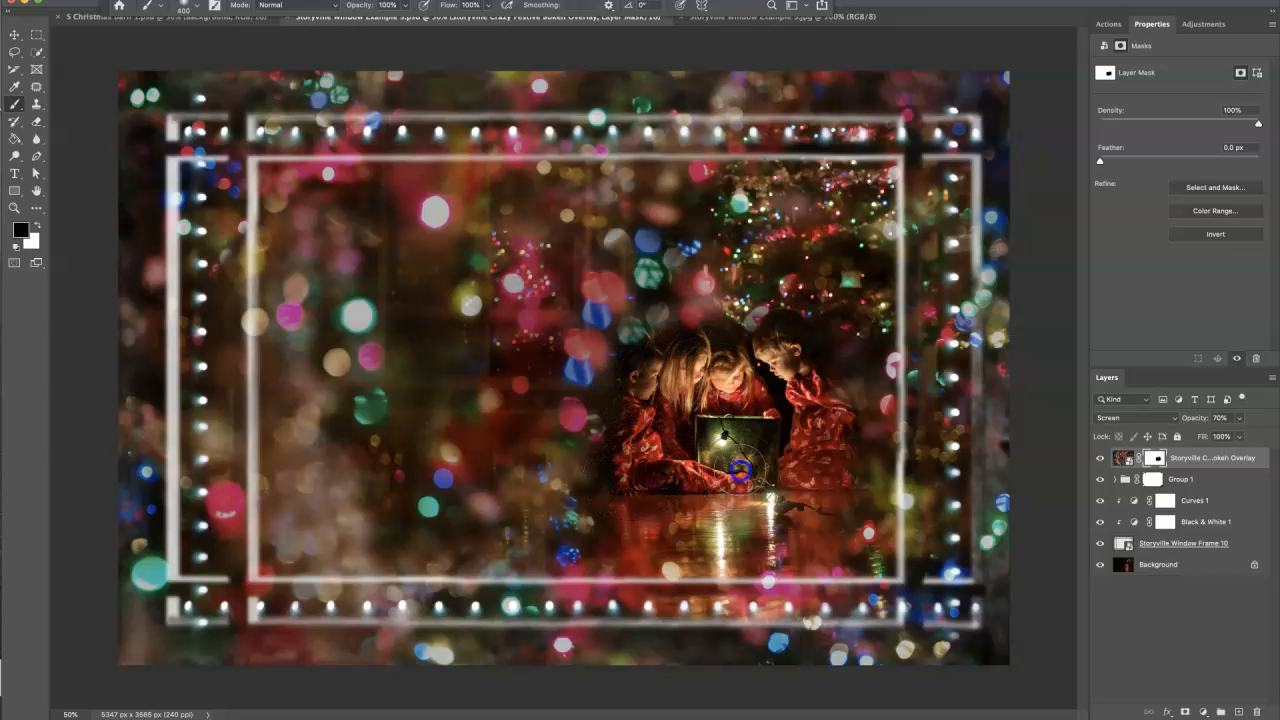
{"action": "left_click_drag", "start_coordinate": [784, 343], "coordinate": [756, 358]}
Try to mask the bokeh above the children and over the Christmas tree, and undo that brush stroke
{"action": "mouse_move", "coordinate": [673, 372]}
{"action": "left_mouse_down"}
{"action": "mouse_move", "coordinate": [669, 431]}
{"action": "mouse_move", "coordinate": [620, 349]}
{"action": "mouse_move", "coordinate": [737, 331]}
{"action": "mouse_move", "coordinate": [891, 366]}
{"action": "mouse_move", "coordinate": [834, 355]}
{"action": "left_mouse_up"}
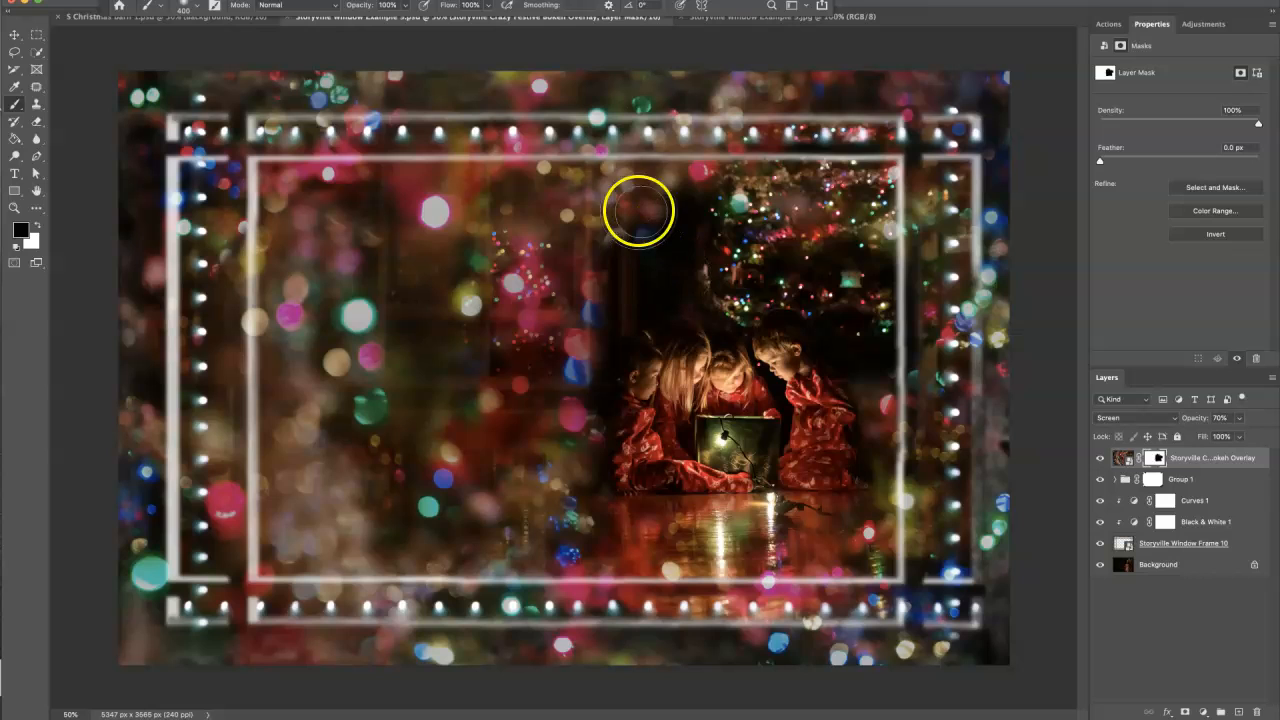
{"action": "key", "text": "ctrl+z"}
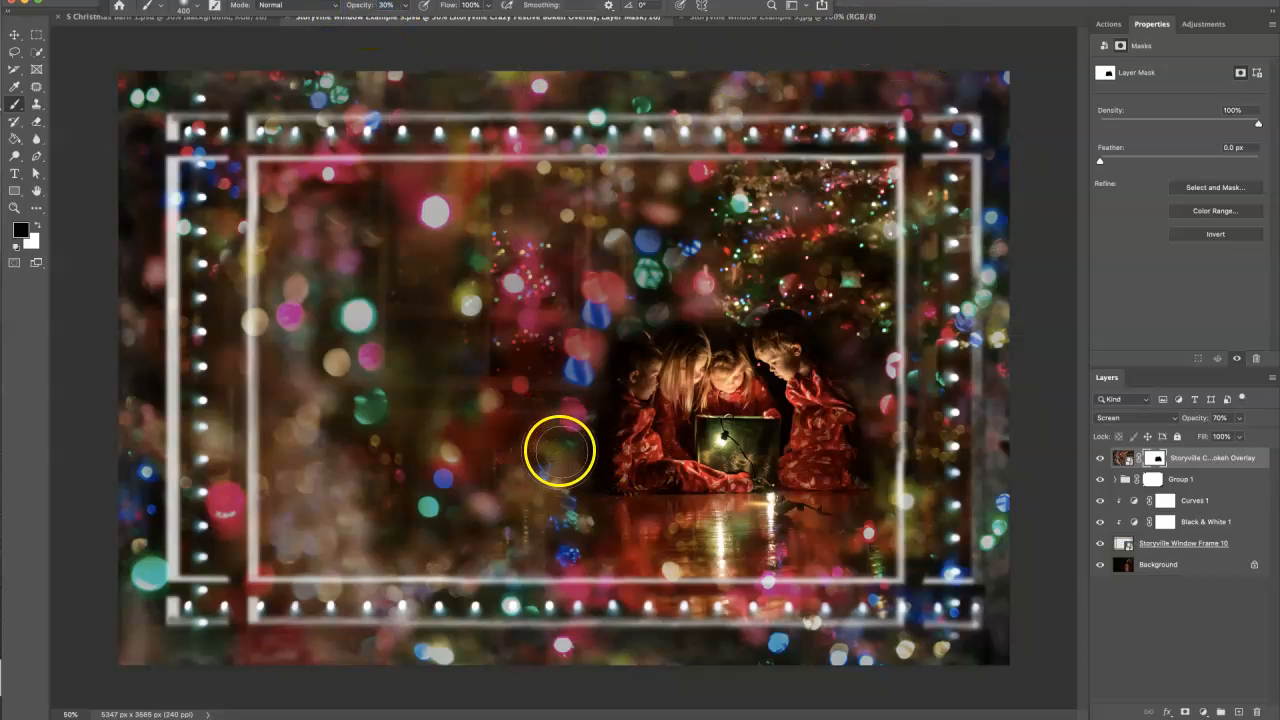
{"action": "key", "text": "x"}
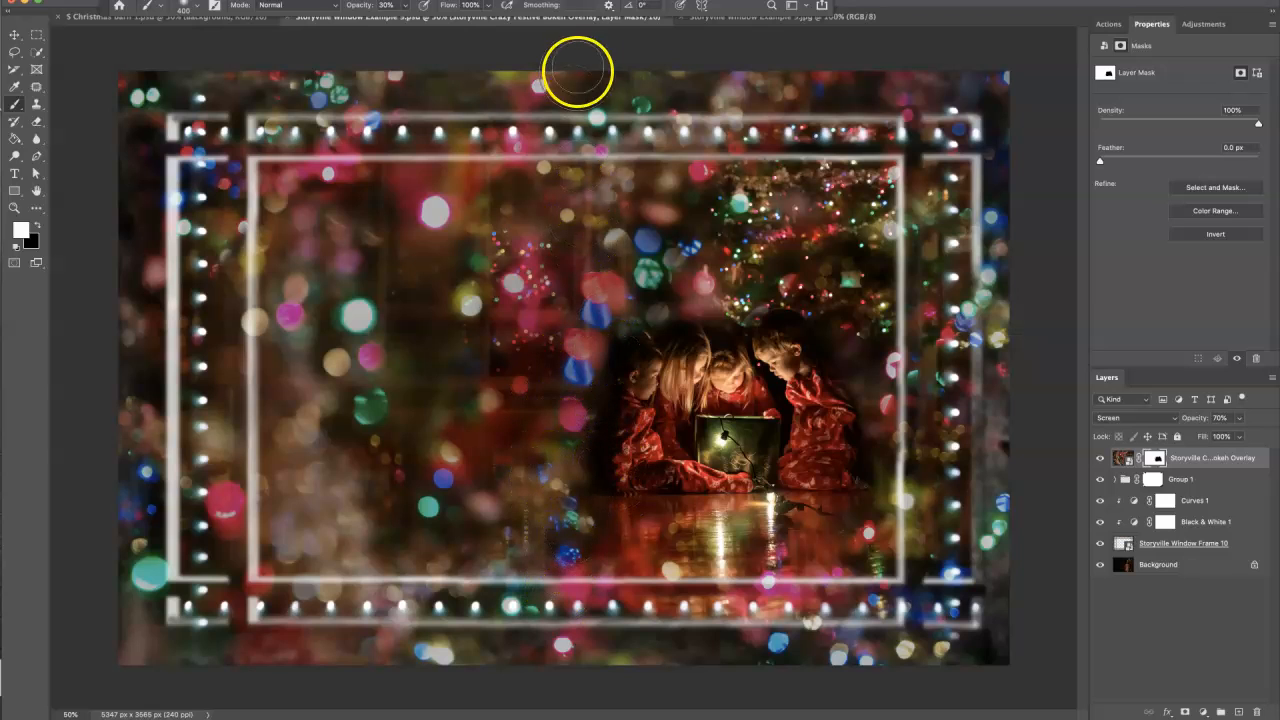
{"action": "key", "text": "x"}
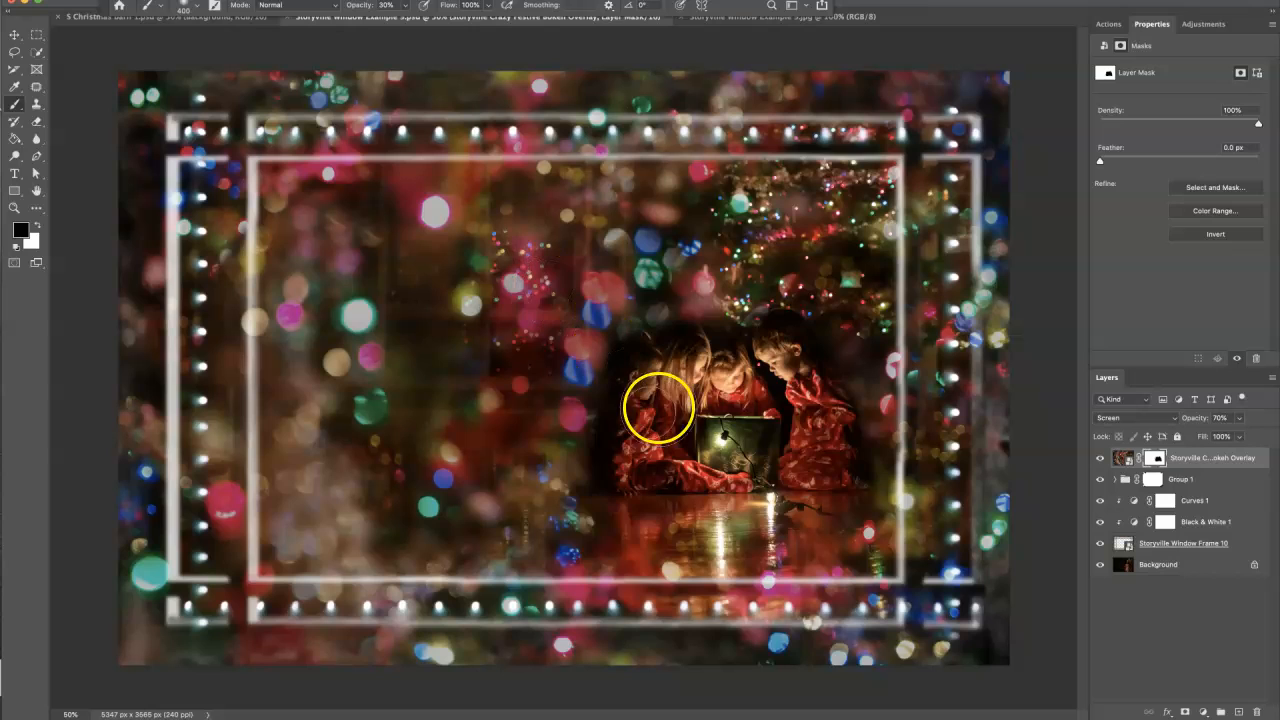
Continue painting black at 30% opacity on the bokeh overlay's mask, enlarging the brush to 800 px, to fade bokeh across the dark room beside the children
{"action": "mouse_move", "coordinate": [582, 370]}
{"action": "left_mouse_down"}
{"action": "mouse_move", "coordinate": [637, 296]}
{"action": "mouse_move", "coordinate": [699, 297]}
{"action": "left_mouse_up"}
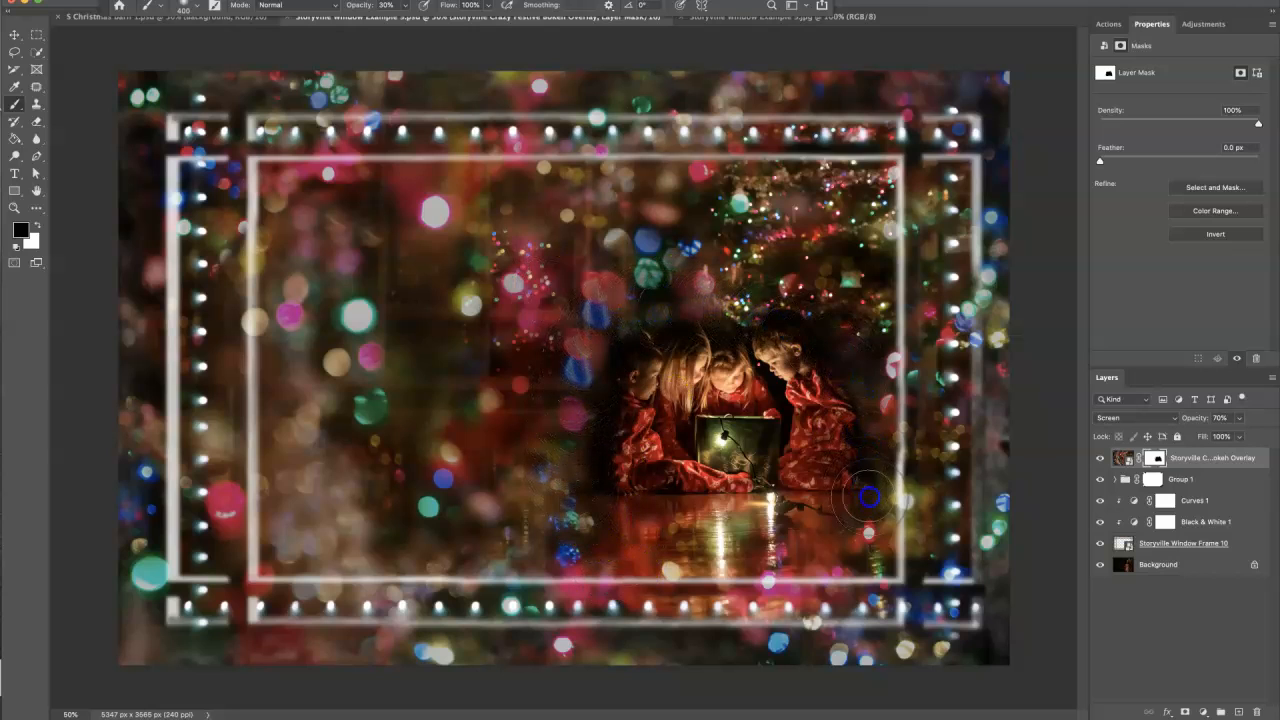
{"action": "mouse_move", "coordinate": [649, 533]}
{"action": "left_mouse_down"}
{"action": "mouse_move", "coordinate": [572, 525]}
{"action": "mouse_move", "coordinate": [515, 483]}
{"action": "left_mouse_up"}
{"action": "left_click", "coordinate": [540, 452]}
{"action": "key", "text": "]"}
{"action": "key", "text": "]"}
{"action": "key", "text": "]"}
{"action": "key", "text": "]"}
{"action": "key", "text": "]"}
{"action": "mouse_move", "coordinate": [583, 423]}
{"action": "left_mouse_down"}
{"action": "mouse_move", "coordinate": [537, 300]}
{"action": "mouse_move", "coordinate": [598, 292]}
{"action": "left_mouse_up"}
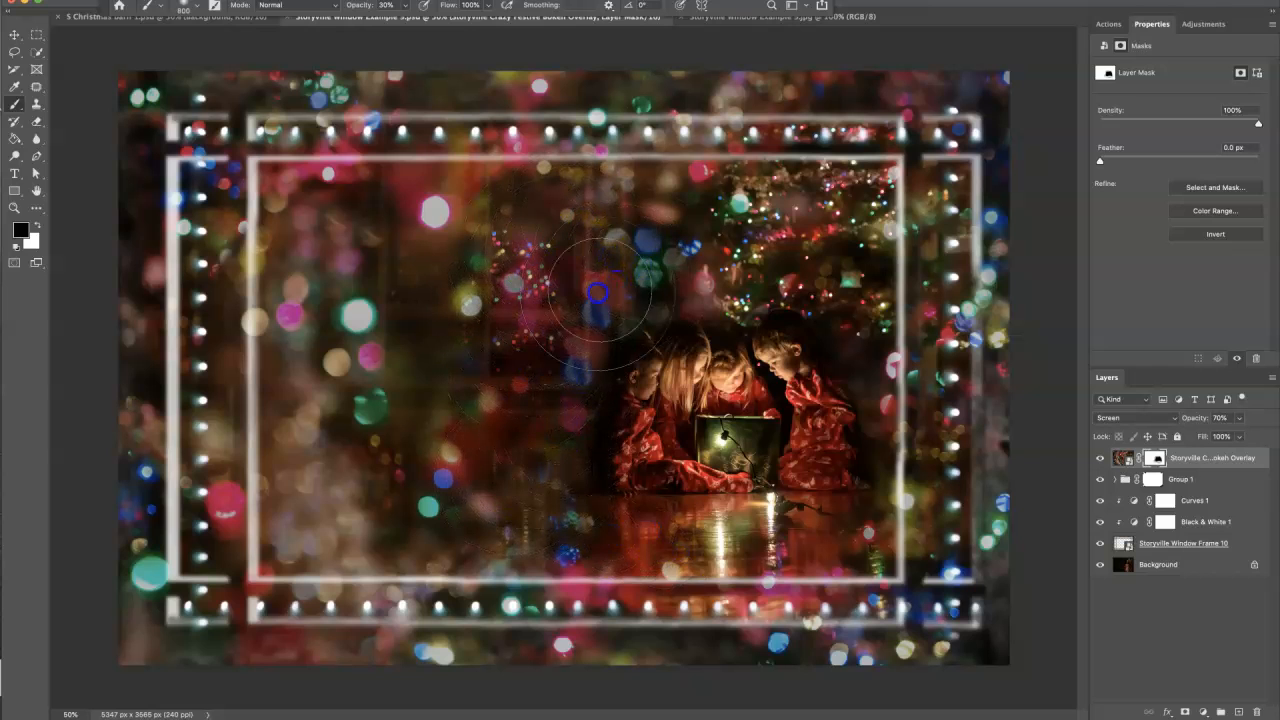
{"action": "left_click", "coordinate": [840, 446]}
{"action": "left_click", "coordinate": [593, 410]}
{"action": "left_click", "coordinate": [602, 453]}
{"action": "left_click", "coordinate": [528, 517]}
{"action": "mouse_move", "coordinate": [398, 343]}
{"action": "left_mouse_down"}
{"action": "mouse_move", "coordinate": [548, 234]}
{"action": "mouse_move", "coordinate": [848, 260]}
{"action": "mouse_move", "coordinate": [880, 476]}
{"action": "left_mouse_up"}
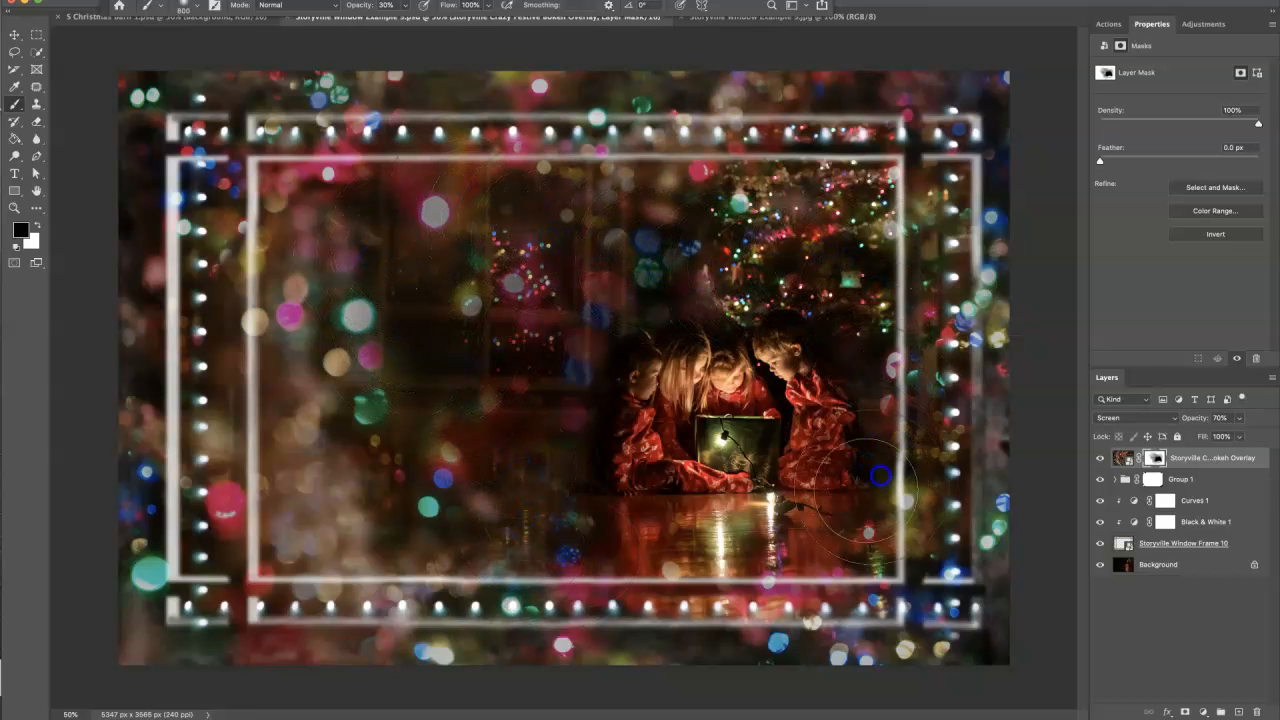
Fade the remaining bokeh around the children, floor and inner window edge on the mask, and compare the image with and without the overlay
{"action": "left_click", "coordinate": [346, 512]}
{"action": "mouse_move", "coordinate": [462, 442]}
{"action": "left_mouse_down"}
{"action": "mouse_move", "coordinate": [544, 440]}
{"action": "mouse_move", "coordinate": [456, 497]}
{"action": "mouse_move", "coordinate": [493, 482]}
{"action": "mouse_move", "coordinate": [460, 369]}
{"action": "mouse_move", "coordinate": [516, 514]}
{"action": "mouse_move", "coordinate": [705, 552]}
{"action": "mouse_move", "coordinate": [508, 461]}
{"action": "mouse_move", "coordinate": [641, 281]}
{"action": "mouse_move", "coordinate": [647, 332]}
{"action": "mouse_move", "coordinate": [585, 370]}
{"action": "left_mouse_up"}
{"action": "key", "text": "x"}
{"action": "key", "text": "x"}
{"action": "left_click", "coordinate": [668, 360]}
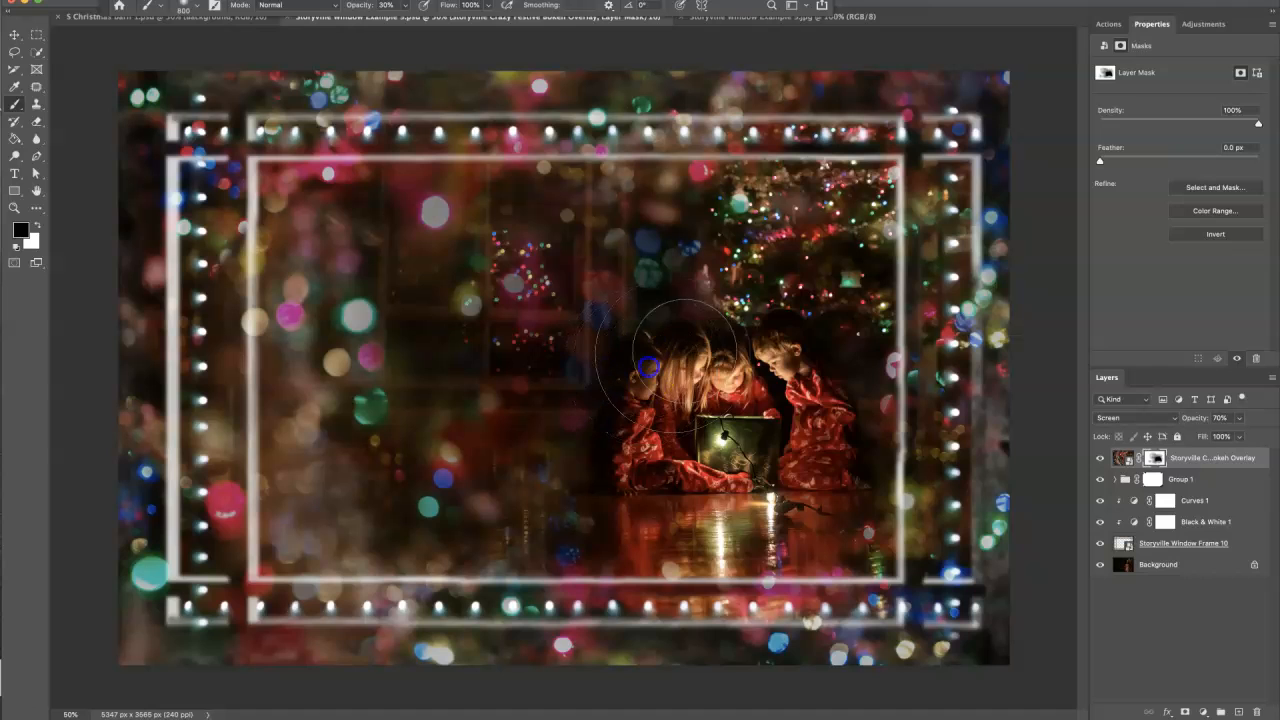
{"action": "left_click", "coordinate": [839, 486]}
{"action": "left_click", "coordinate": [828, 380]}
{"action": "left_click", "coordinate": [600, 366]}
{"action": "left_click", "coordinate": [623, 300]}
{"action": "left_click", "coordinate": [651, 506]}
{"action": "left_click", "coordinate": [681, 527]}
{"action": "left_click", "coordinate": [638, 506]}
{"action": "left_click", "coordinate": [776, 502]}
{"action": "left_click", "coordinate": [994, 493]}
{"action": "left_click", "coordinate": [884, 410]}
{"action": "left_click", "coordinate": [933, 408]}
{"action": "left_click", "coordinate": [879, 305]}
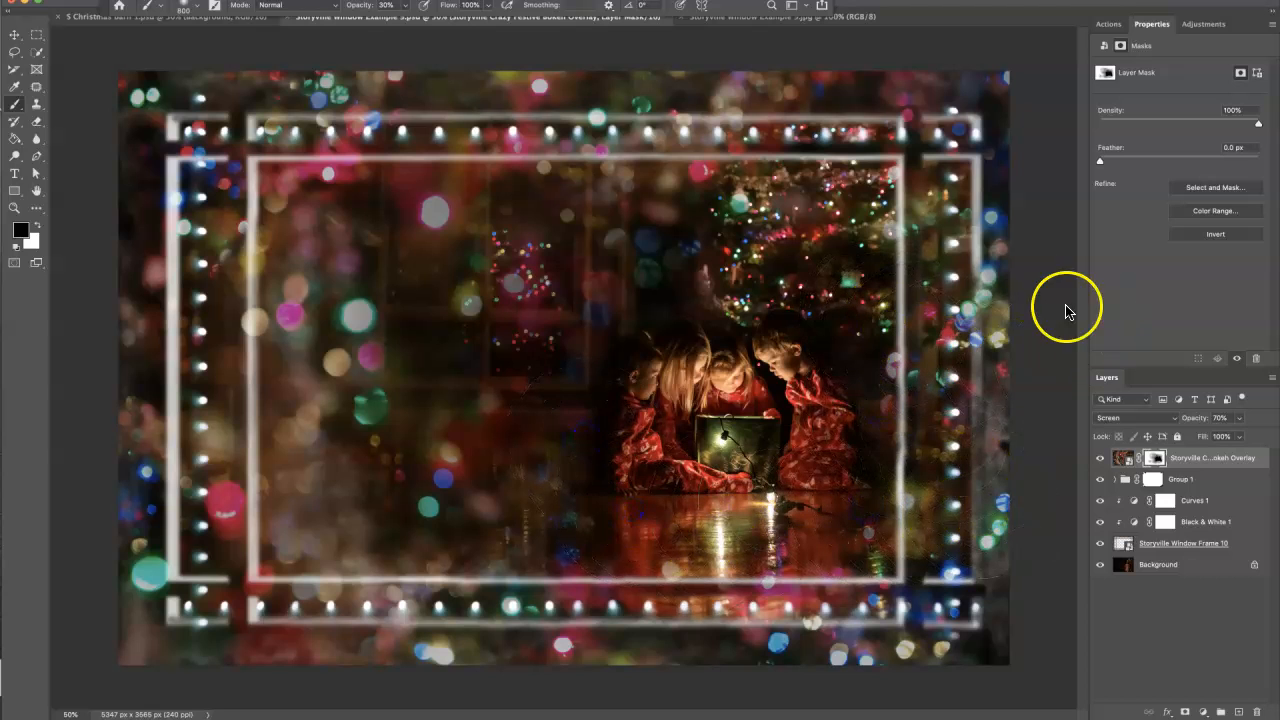
{"action": "left_click", "coordinate": [1100, 458]}
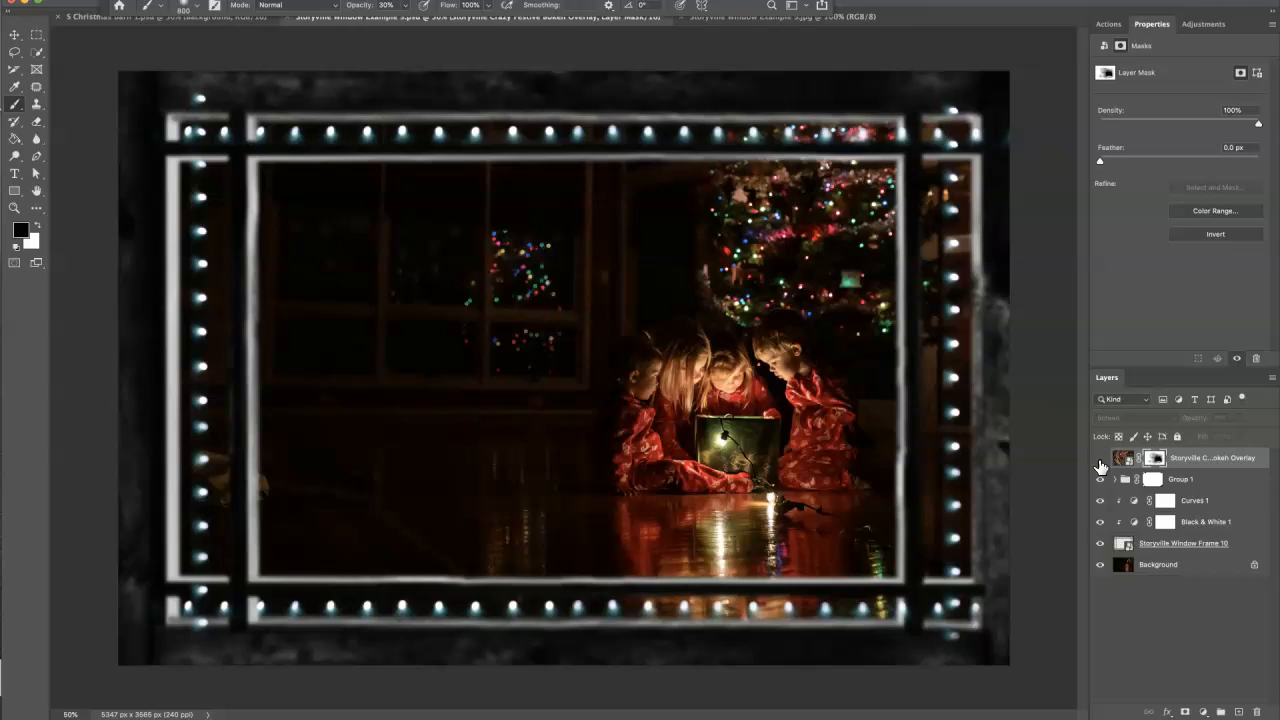
{"action": "left_click", "coordinate": [1100, 459]}
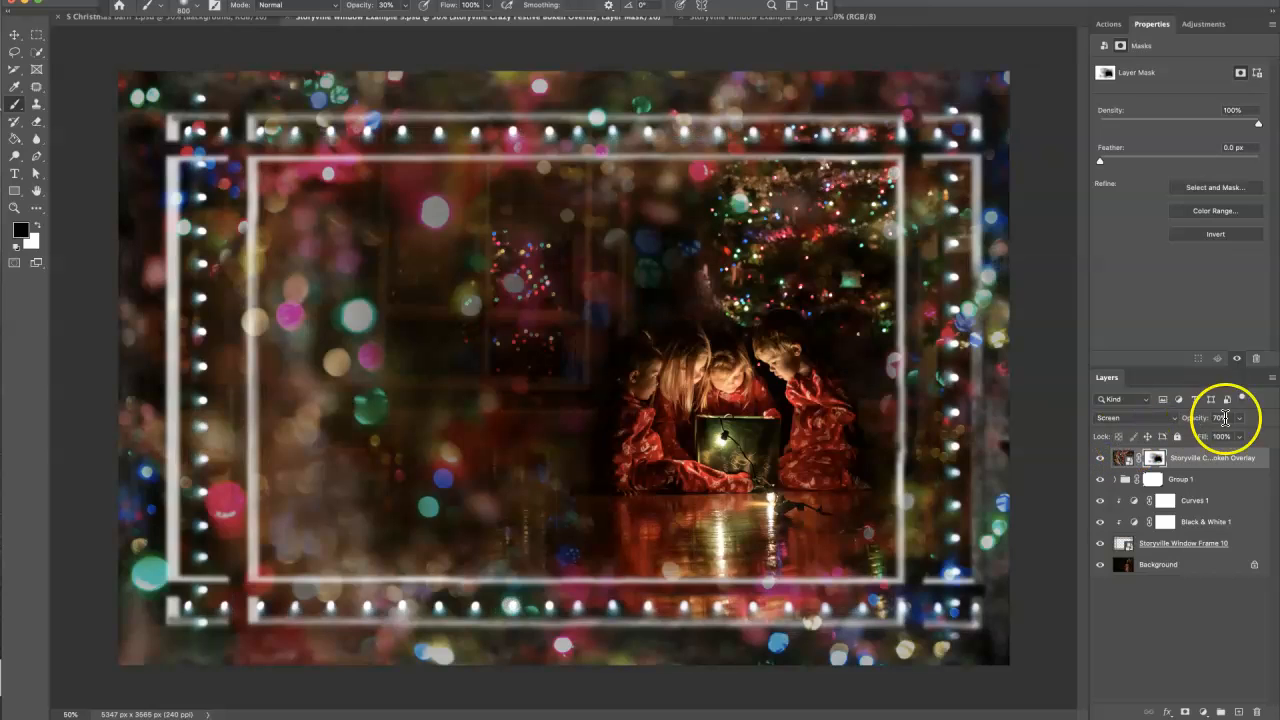
Add a new layer above the bokeh overlay and choose the Storyville Snow Brush with white at 100% opacity
{"action": "left_click", "coordinate": [1239, 712]}
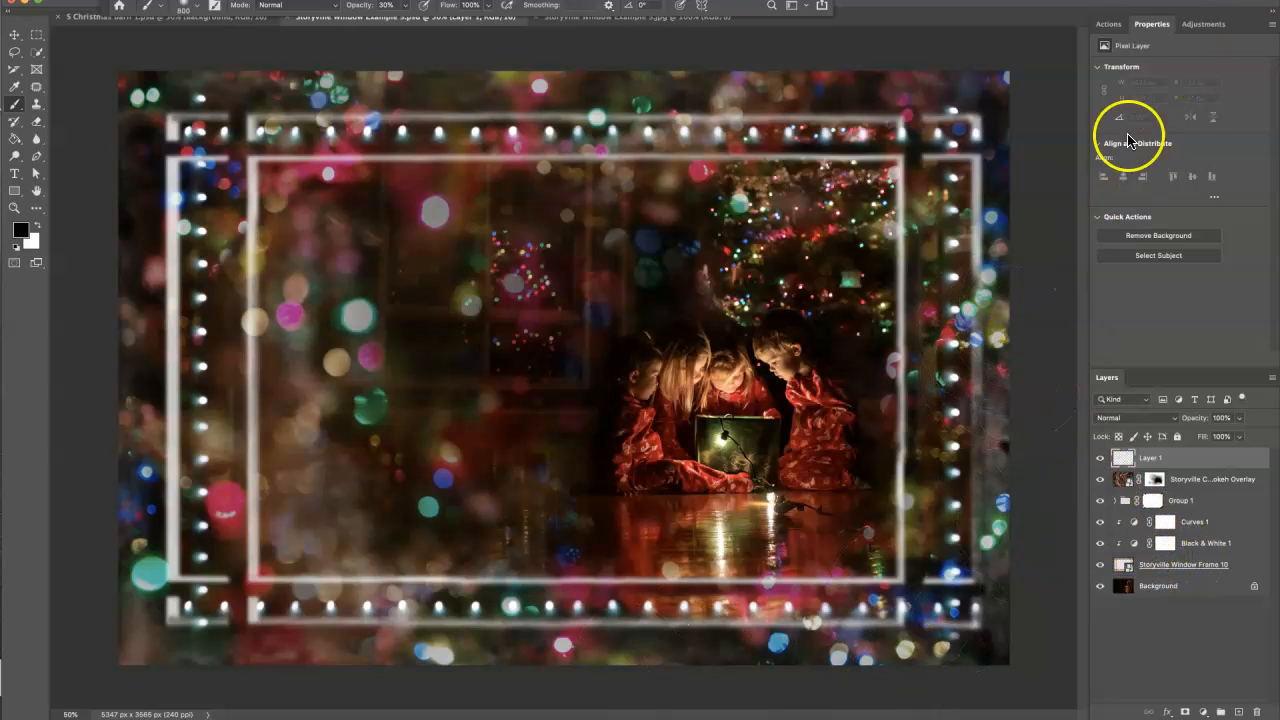
{"action": "left_click", "coordinate": [197, 6]}
{"action": "left_click_drag", "start_coordinate": [260, 129], "coordinate": [266, 200]}
{"action": "scroll", "coordinate": [265, 178], "scroll_direction": "down", "scroll_amount": 4}
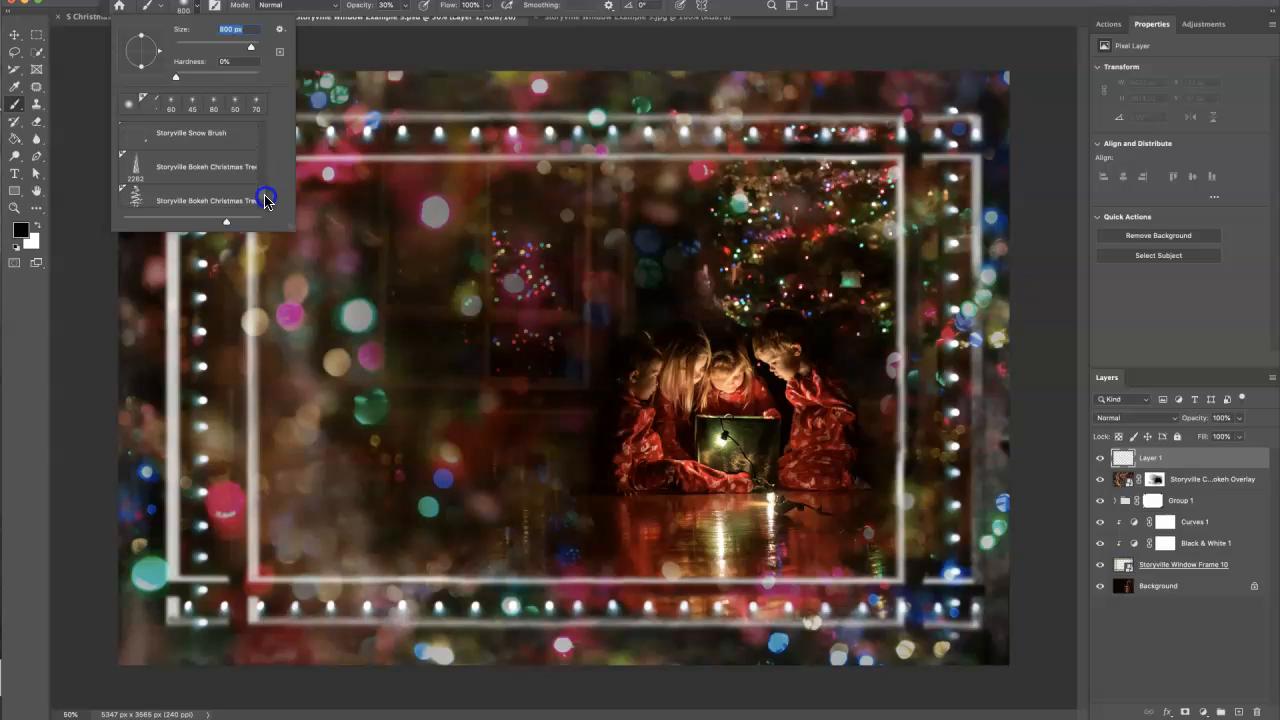
{"action": "left_click", "coordinate": [226, 141]}
{"action": "left_click", "coordinate": [78, 110]}
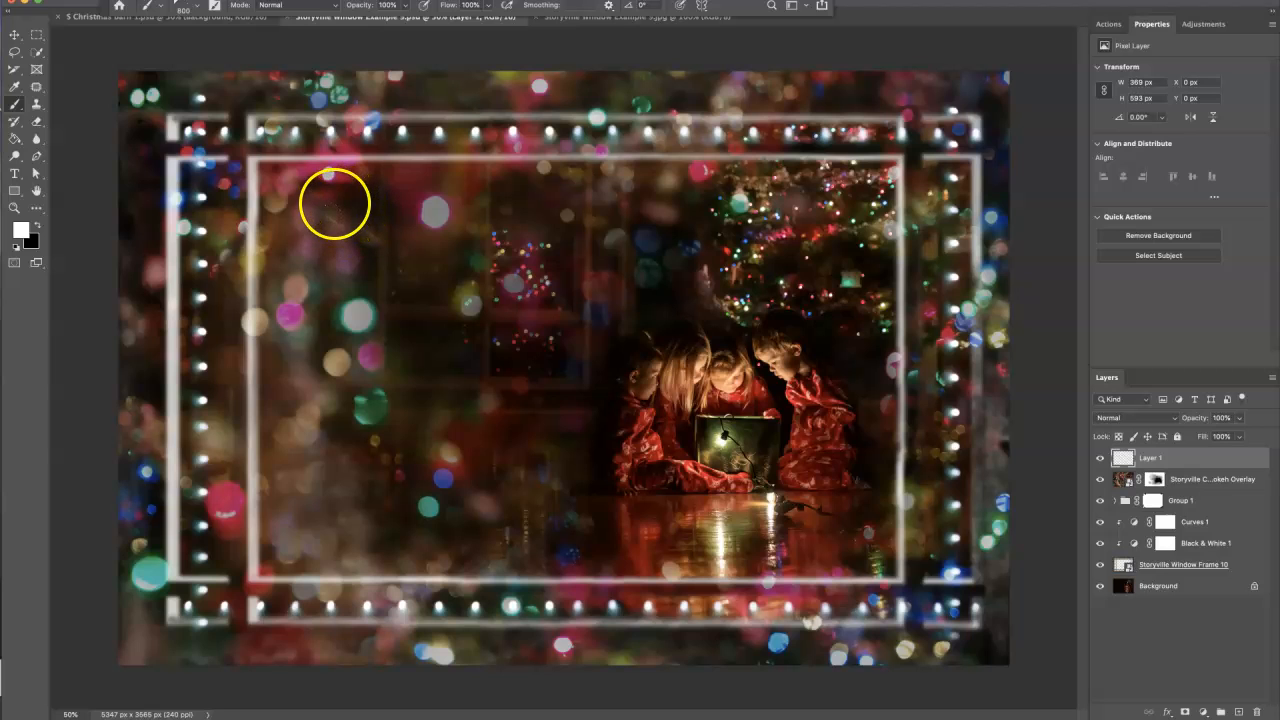
Paint white snowflakes across the window scene on the new layer, varying the brush size for different flake sizes
{"action": "key", "text": "bracketright"}
{"action": "key", "text": "bracketright"}
{"action": "mouse_move", "coordinate": [144, 125]}
{"action": "left_mouse_down"}
{"action": "mouse_move", "coordinate": [177, 113]}
{"action": "mouse_move", "coordinate": [211, 217]}
{"action": "mouse_move", "coordinate": [334, 250]}
{"action": "mouse_move", "coordinate": [410, 343]}
{"action": "left_mouse_up"}
{"action": "mouse_move", "coordinate": [679, 481]}
{"action": "left_mouse_down"}
{"action": "mouse_move", "coordinate": [843, 514]}
{"action": "mouse_move", "coordinate": [922, 476]}
{"action": "left_mouse_up"}
{"action": "key", "text": "bracketleft"}
{"action": "key", "text": "bracketleft"}
{"action": "key", "text": "bracketleft"}
{"action": "key", "text": "bracketleft"}
{"action": "mouse_move", "coordinate": [676, 252]}
{"action": "left_mouse_down"}
{"action": "mouse_move", "coordinate": [548, 389]}
{"action": "mouse_move", "coordinate": [503, 506]}
{"action": "left_mouse_up"}
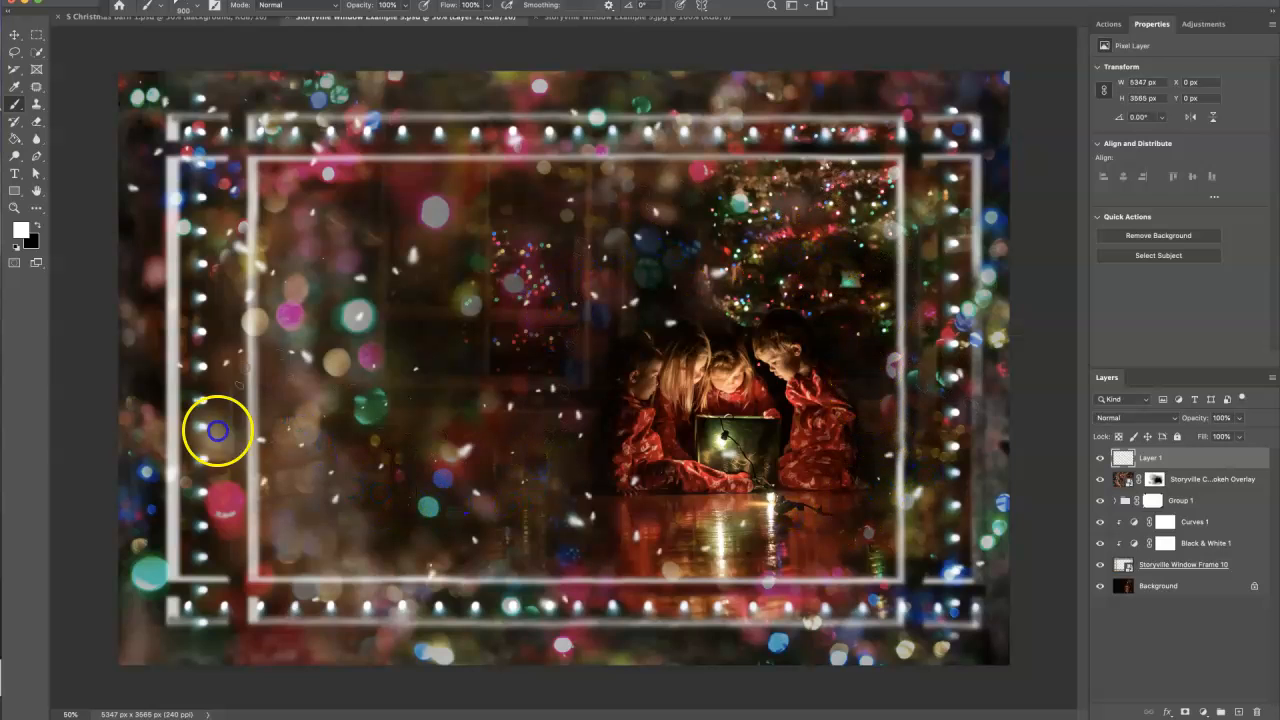
{"action": "left_click", "coordinate": [322, 234]}
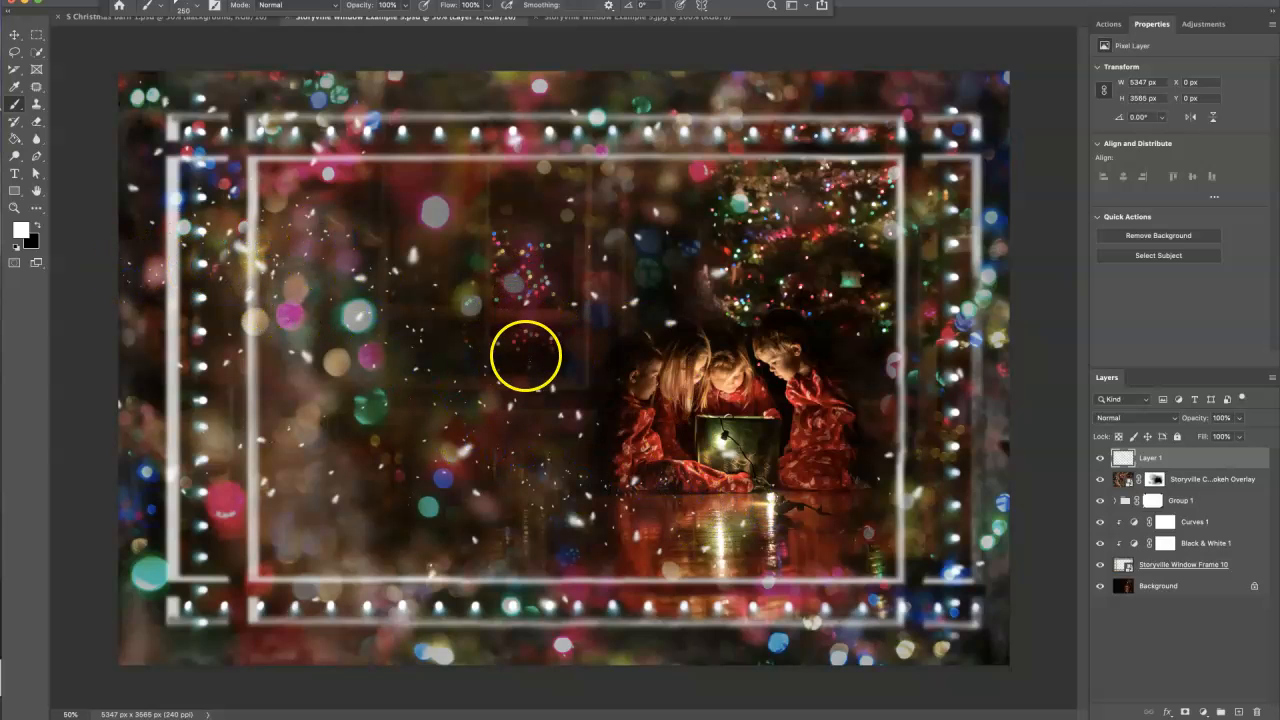
Add more snowflakes over the window and its frame with the snow brush enlarged to 400 and 700 px
{"action": "key", "text": "bracketright"}
{"action": "key", "text": "bracketright"}
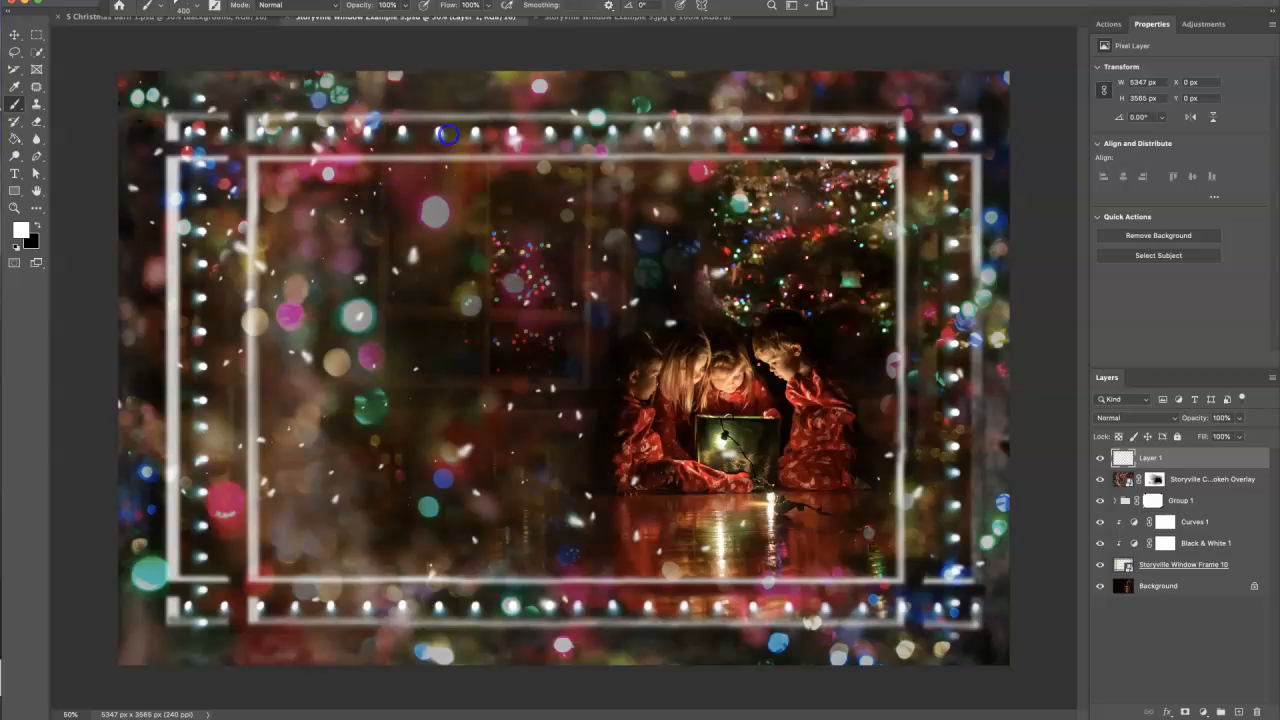
{"action": "key", "text": "bracketright"}
{"action": "key", "text": "bracketright"}
{"action": "key", "text": "bracketright"}
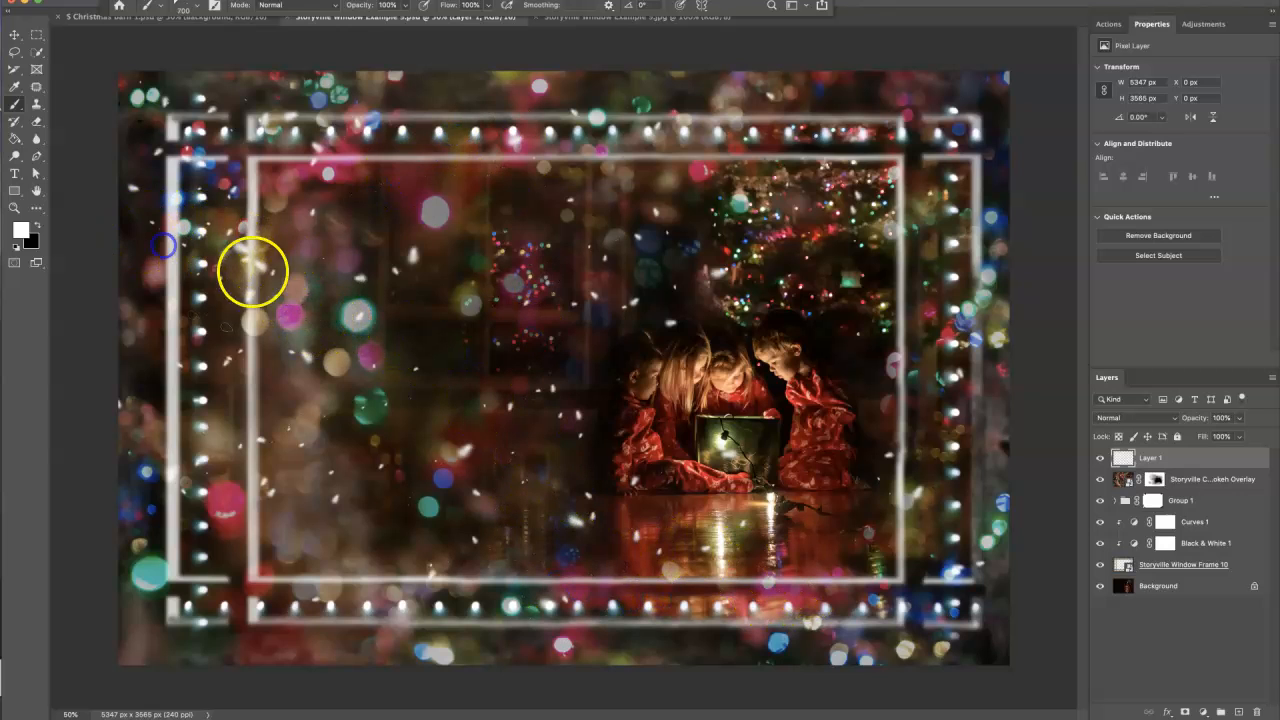
{"action": "key", "text": "ctrl+minus"}
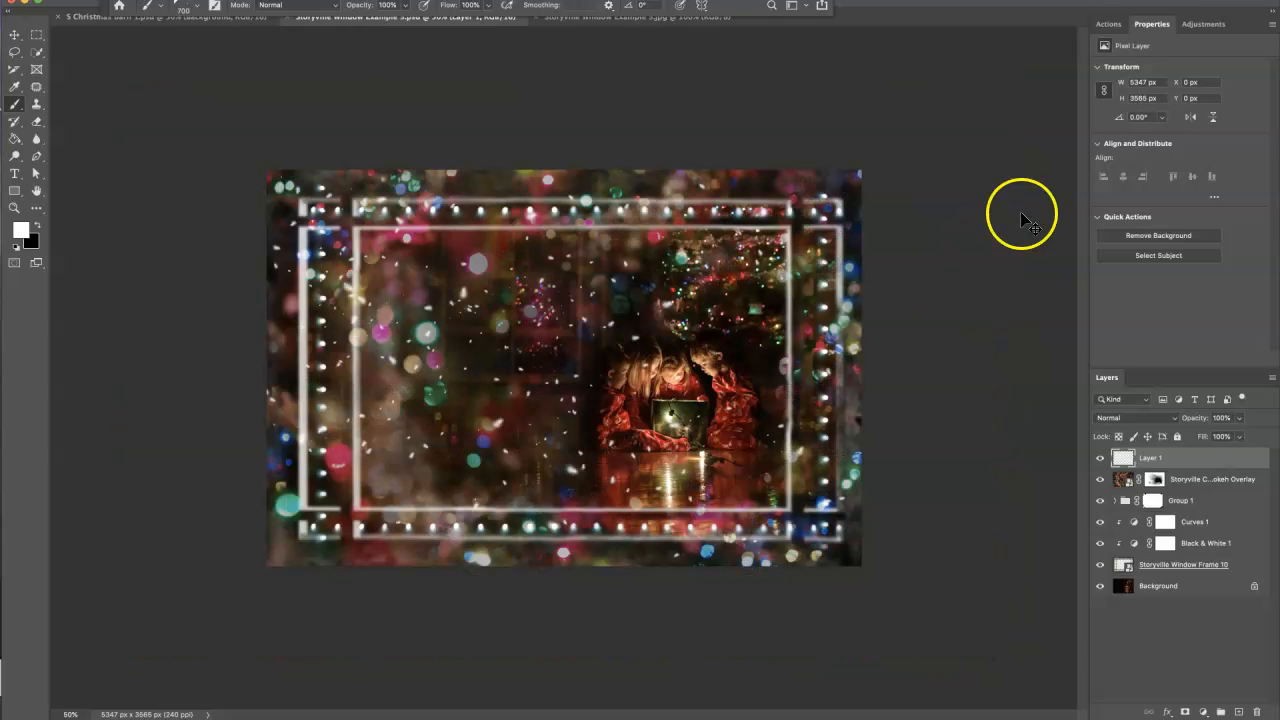
{"action": "key", "text": "ctrl+plus"}
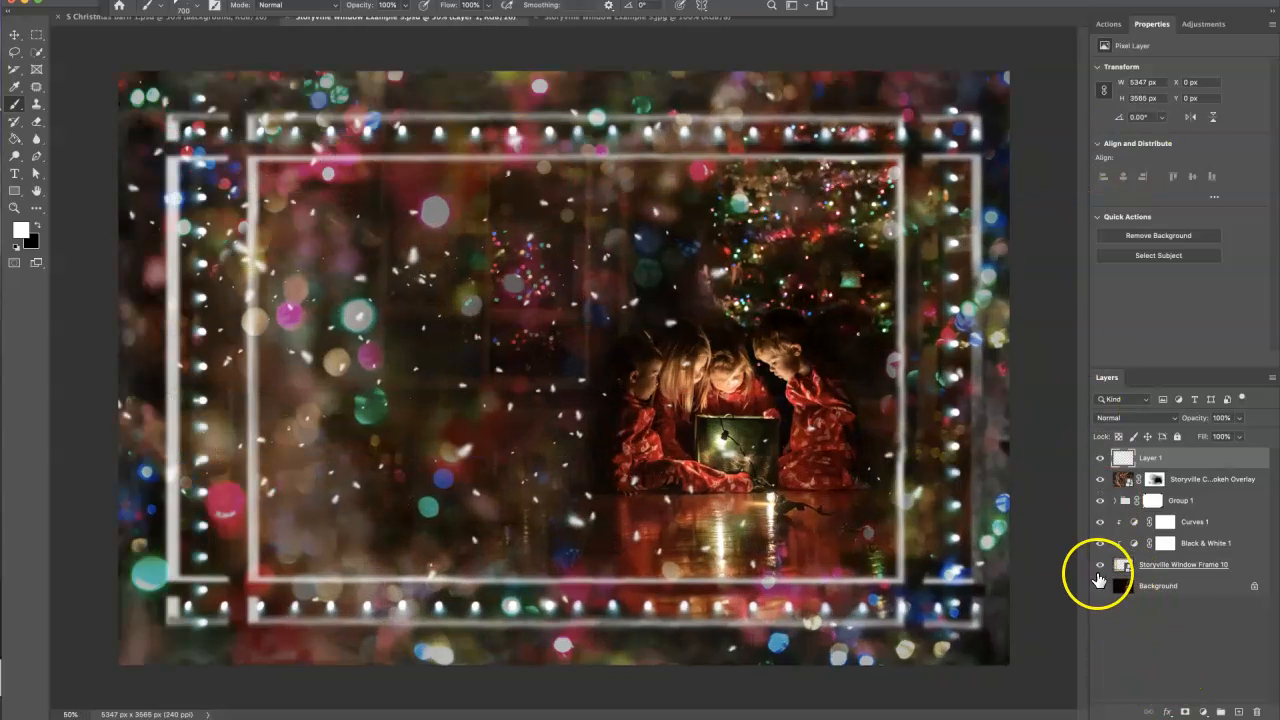
Add a layer mask to the snow layer and paint the snow off the children with a black Soft Round brush
{"action": "left_click", "coordinate": [1187, 711]}
{"action": "key", "text": "x"}
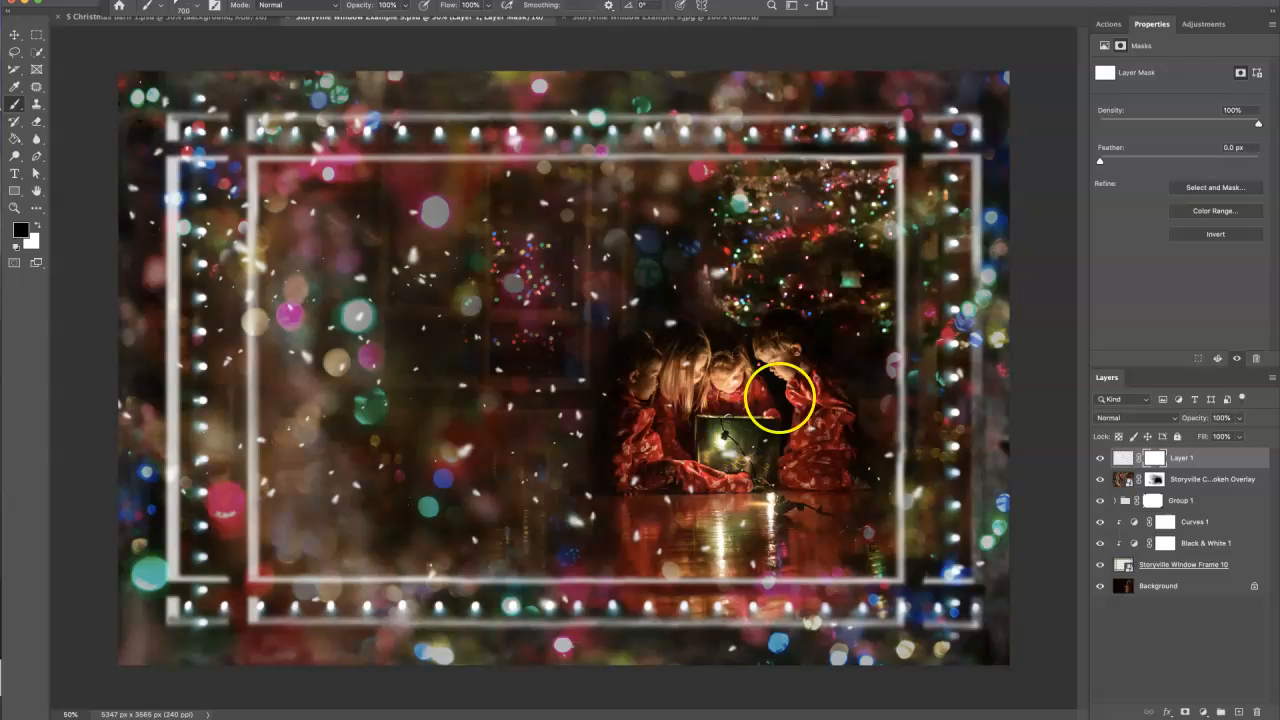
{"action": "left_click", "coordinate": [190, 10]}
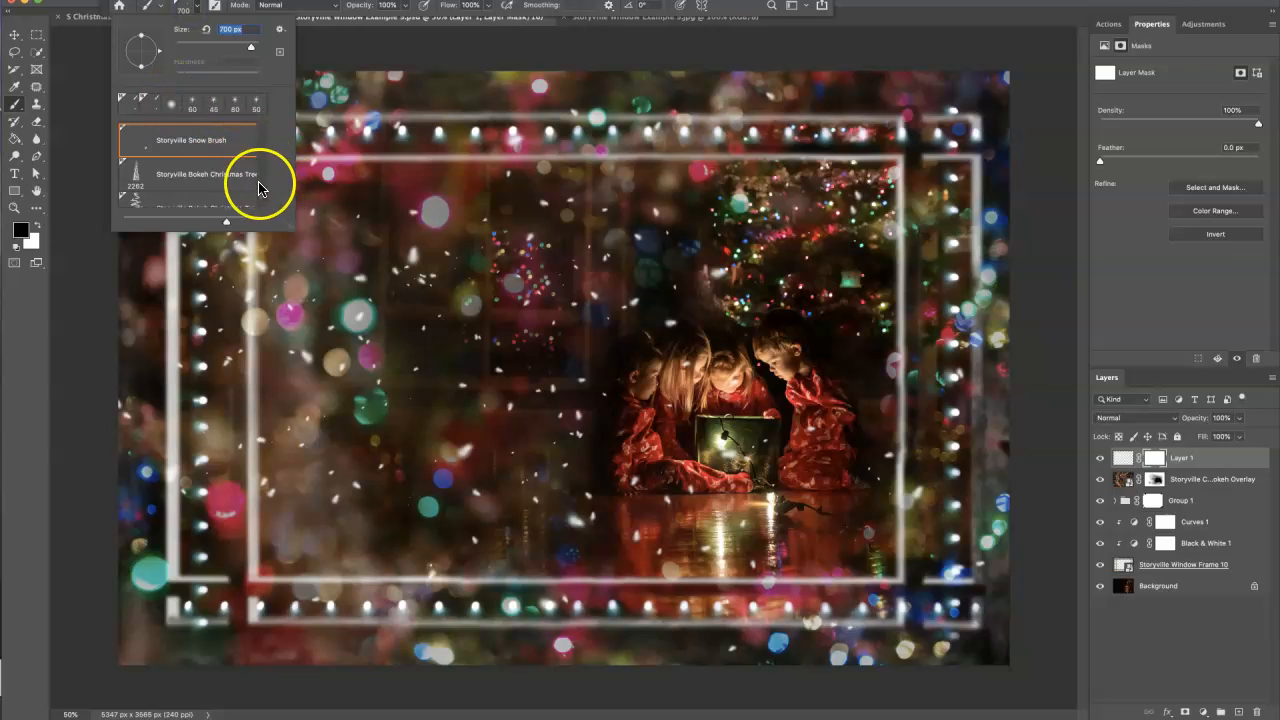
{"action": "left_click_drag", "start_coordinate": [260, 185], "coordinate": [240, 90]}
{"action": "left_click", "coordinate": [200, 157]}
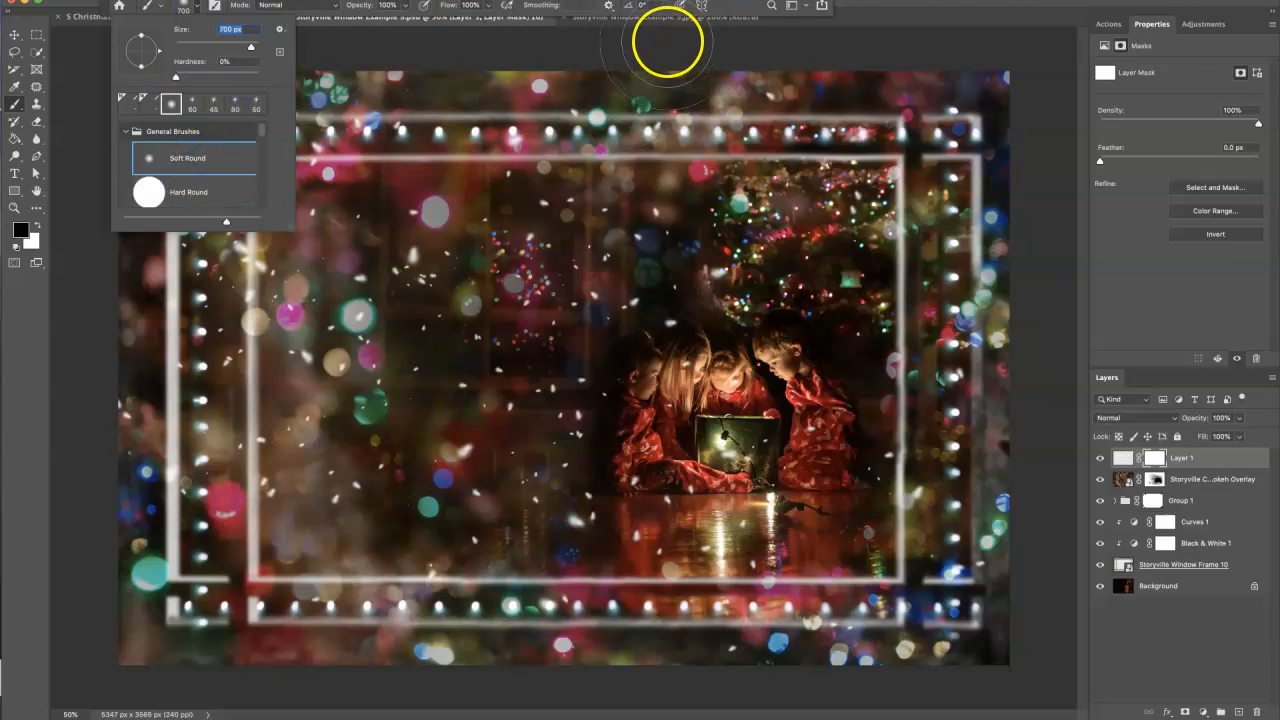
{"action": "type", "text": "400"}
{"action": "key", "text": "Return"}
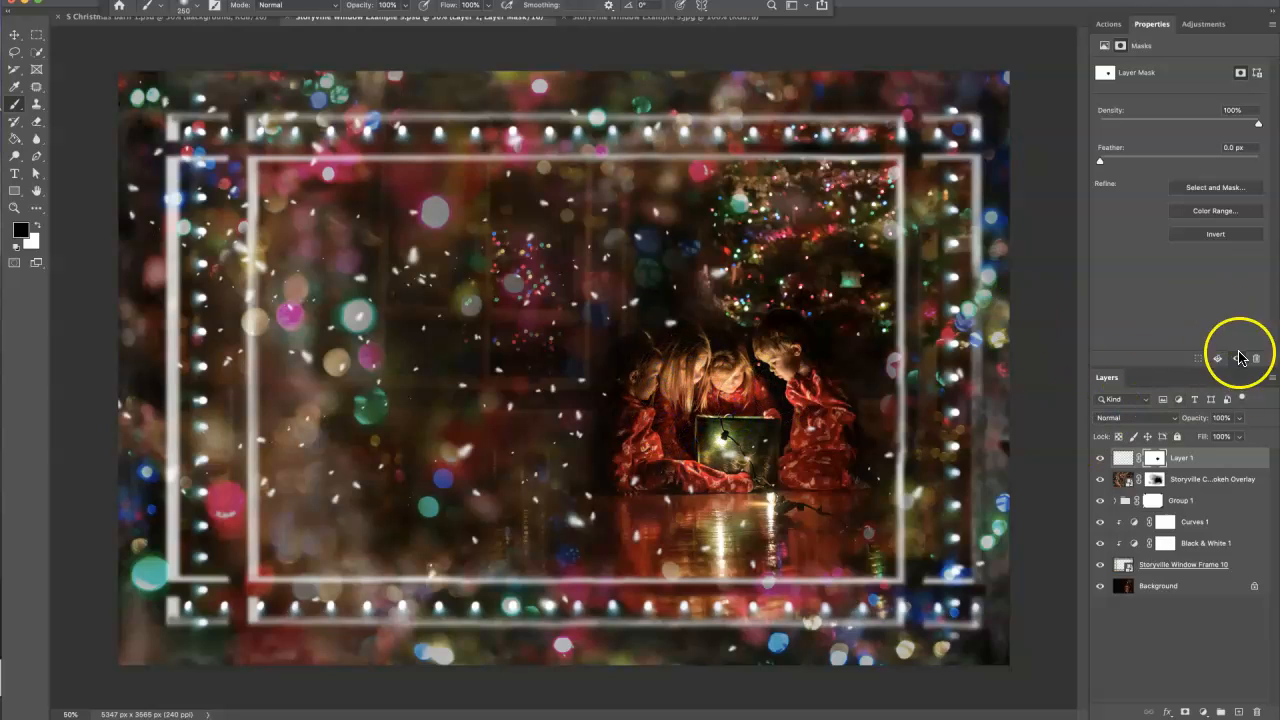
Add another new layer above the snow and choose the Storyville Scattered Star with Particles brush with white
{"action": "left_click", "coordinate": [1239, 712]}
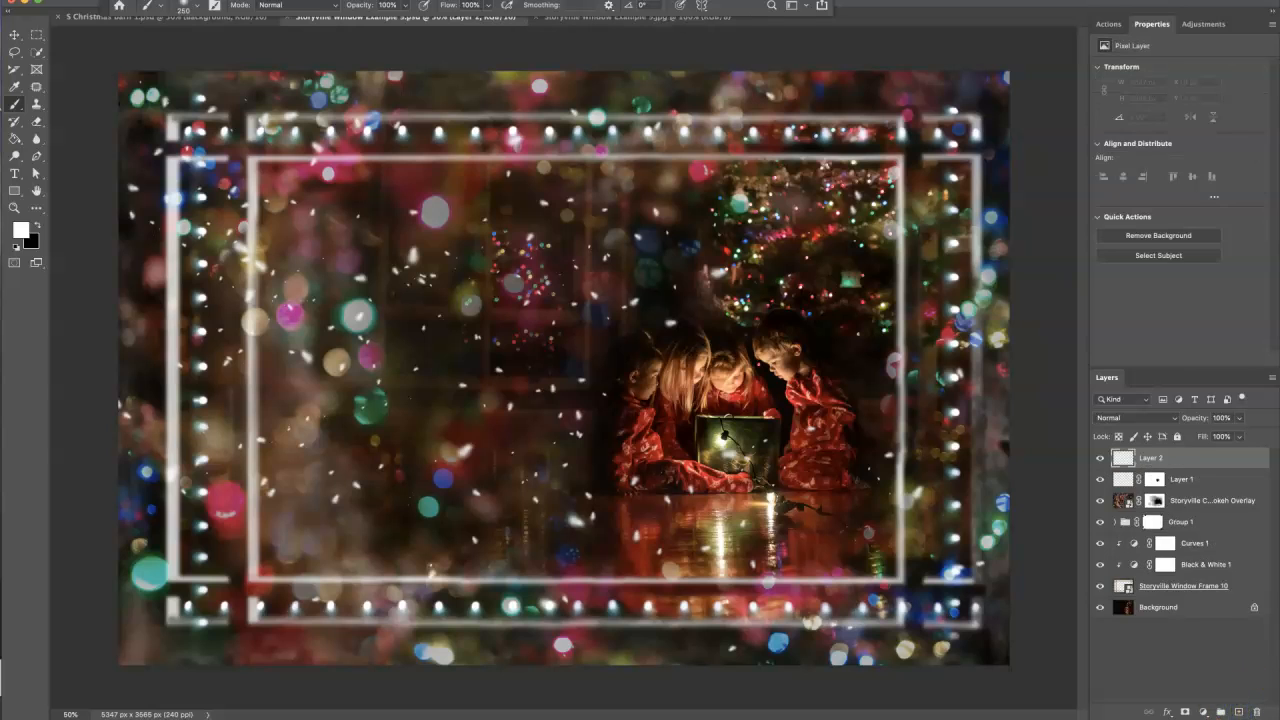
{"action": "left_click", "coordinate": [194, 10]}
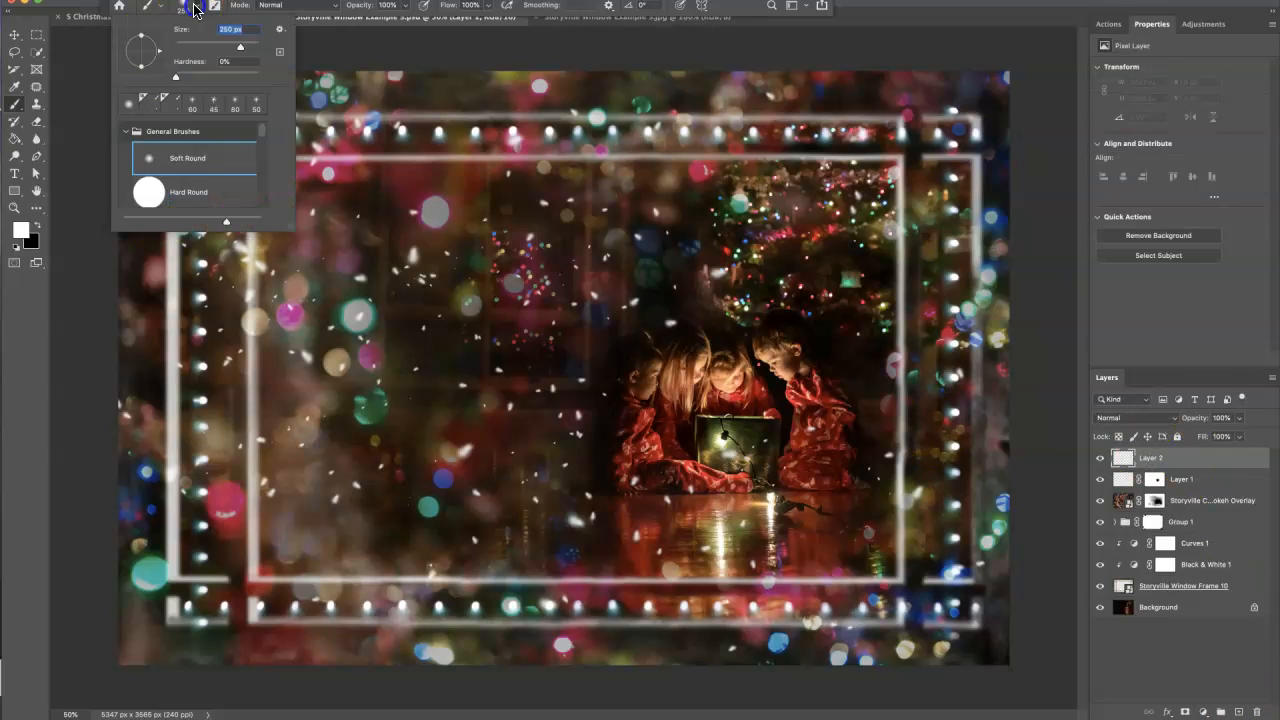
{"action": "left_click_drag", "start_coordinate": [263, 136], "coordinate": [256, 190]}
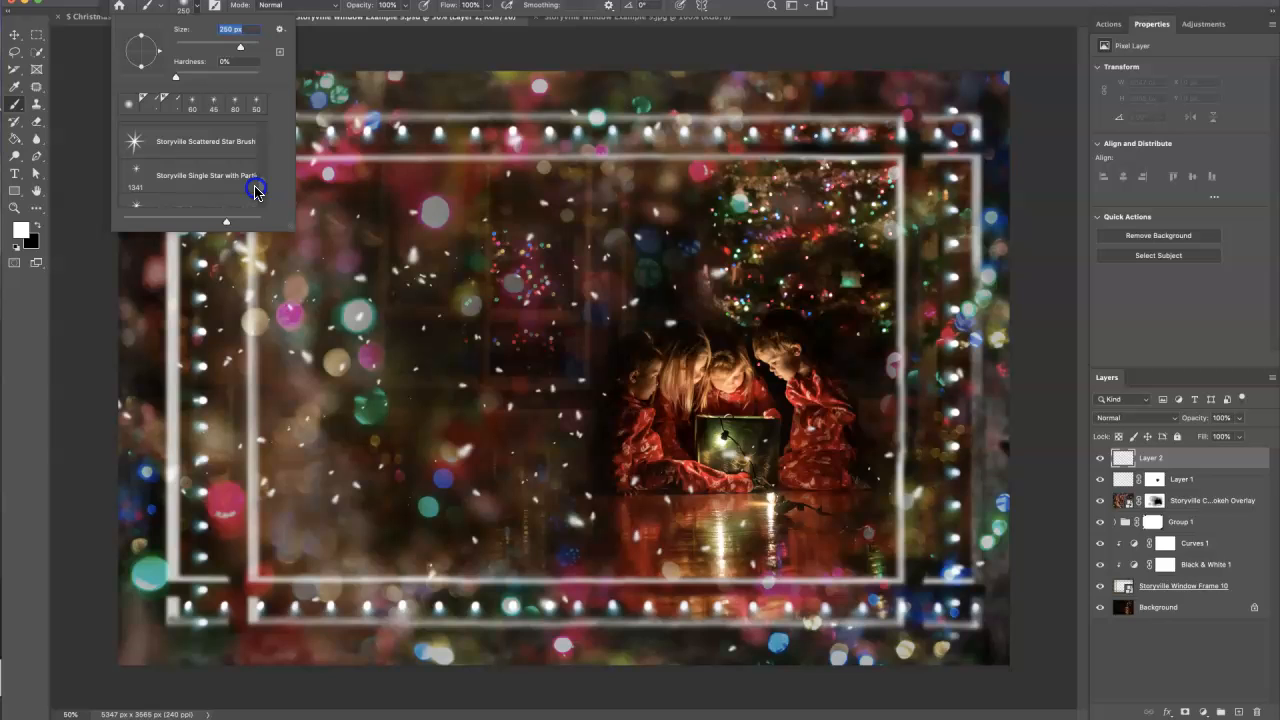
{"action": "left_click_drag", "start_coordinate": [255, 190], "coordinate": [258, 192]}
{"action": "left_click", "coordinate": [244, 198]}
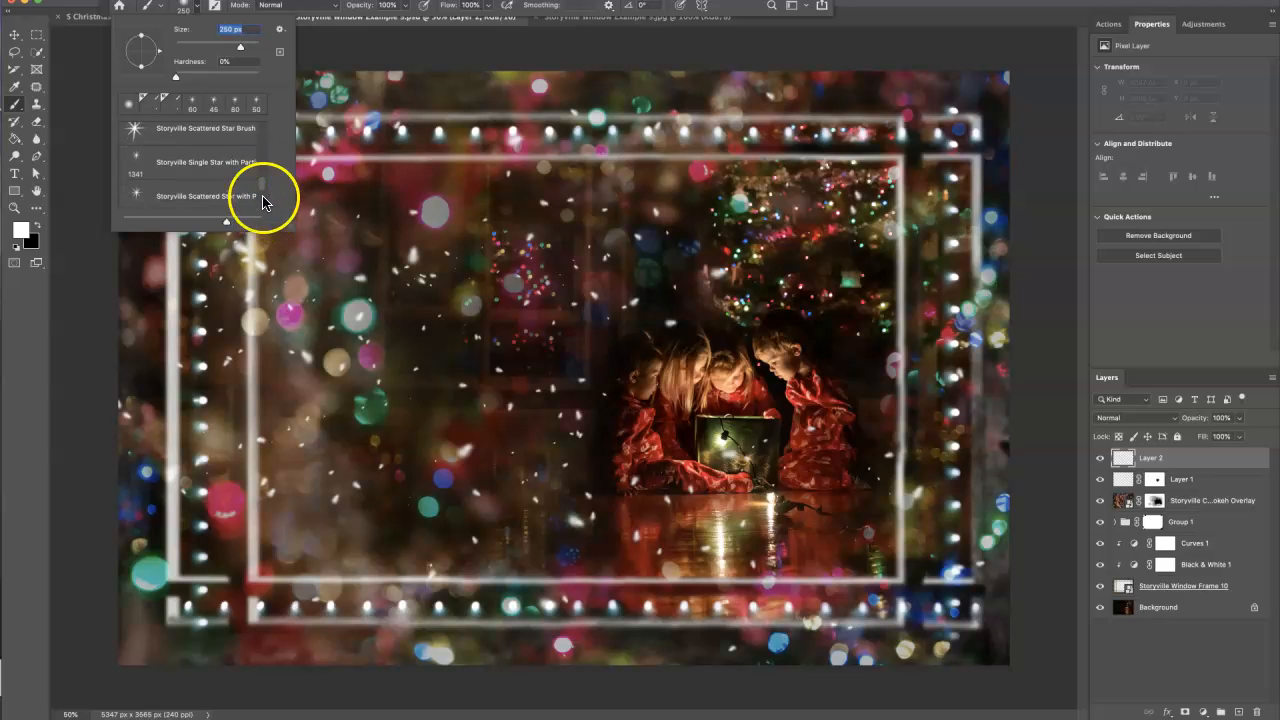
{"action": "left_click", "coordinate": [241, 195]}
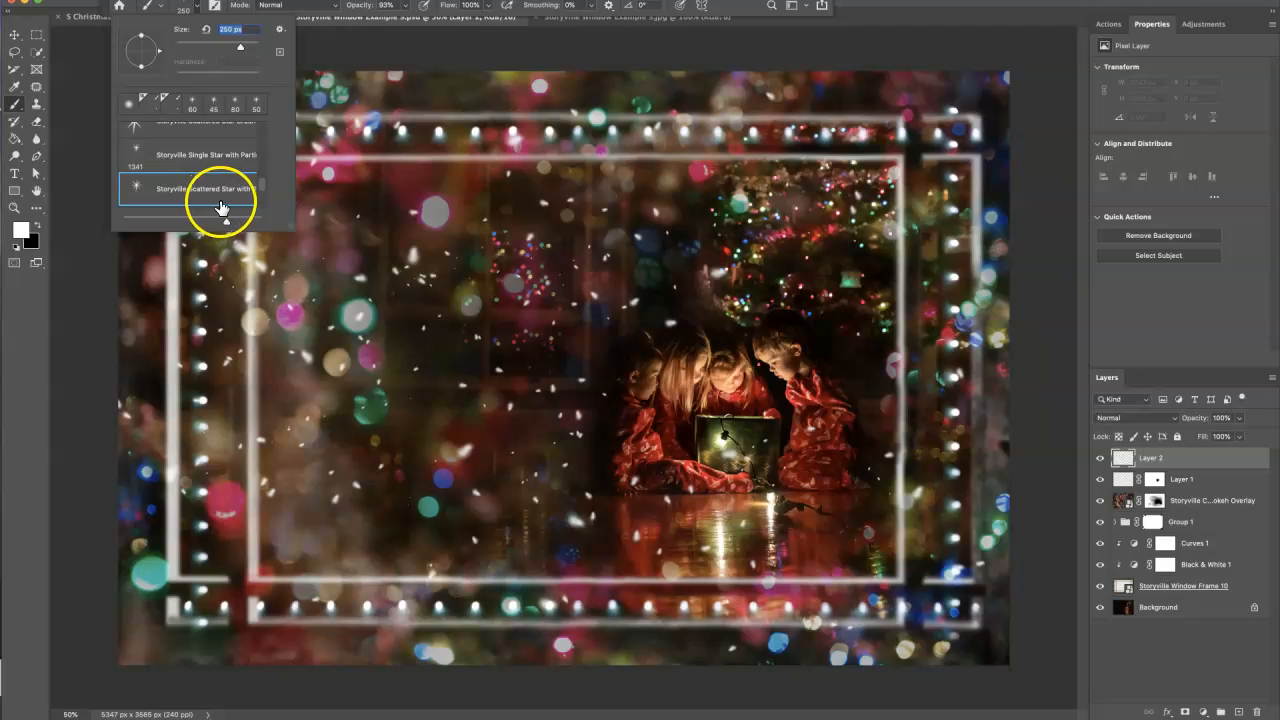
{"action": "left_click", "coordinate": [876, 52]}
Paint small white sparkles over the glowing box with the star brush reduced to 100 px, and compare with and without them
{"action": "key", "text": "super+plus"}
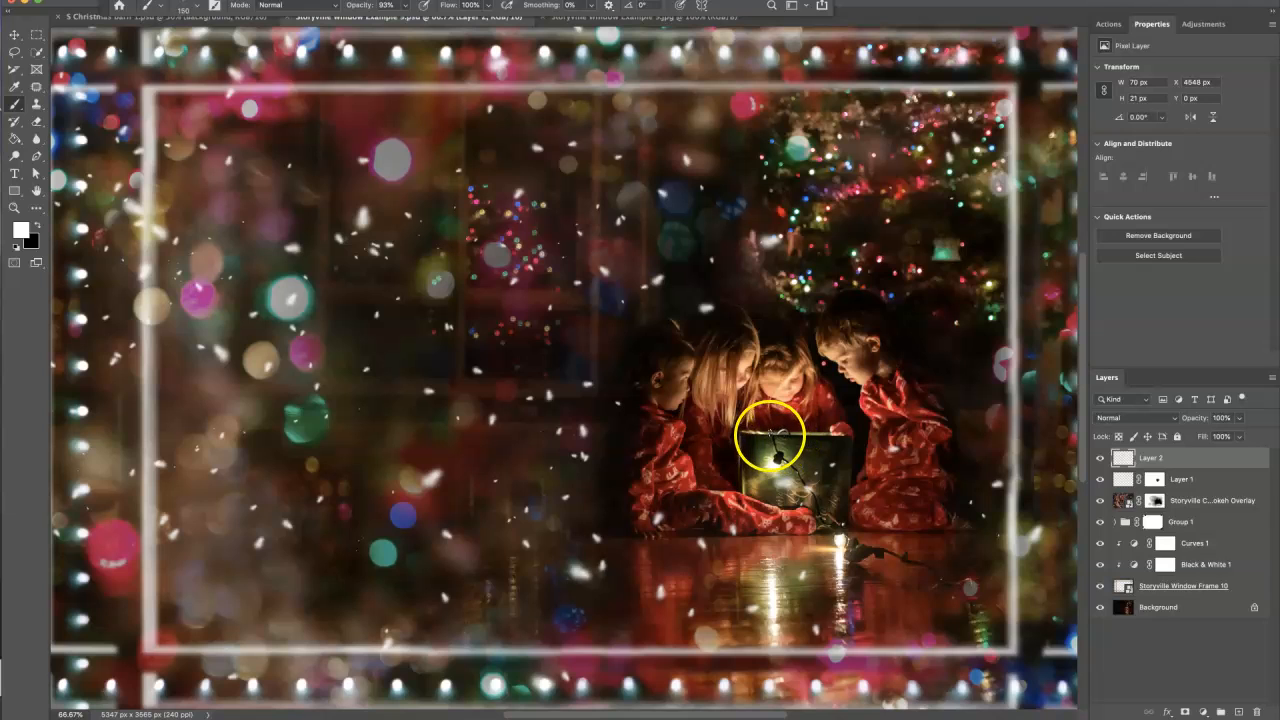
{"action": "key", "text": "bracketleft"}
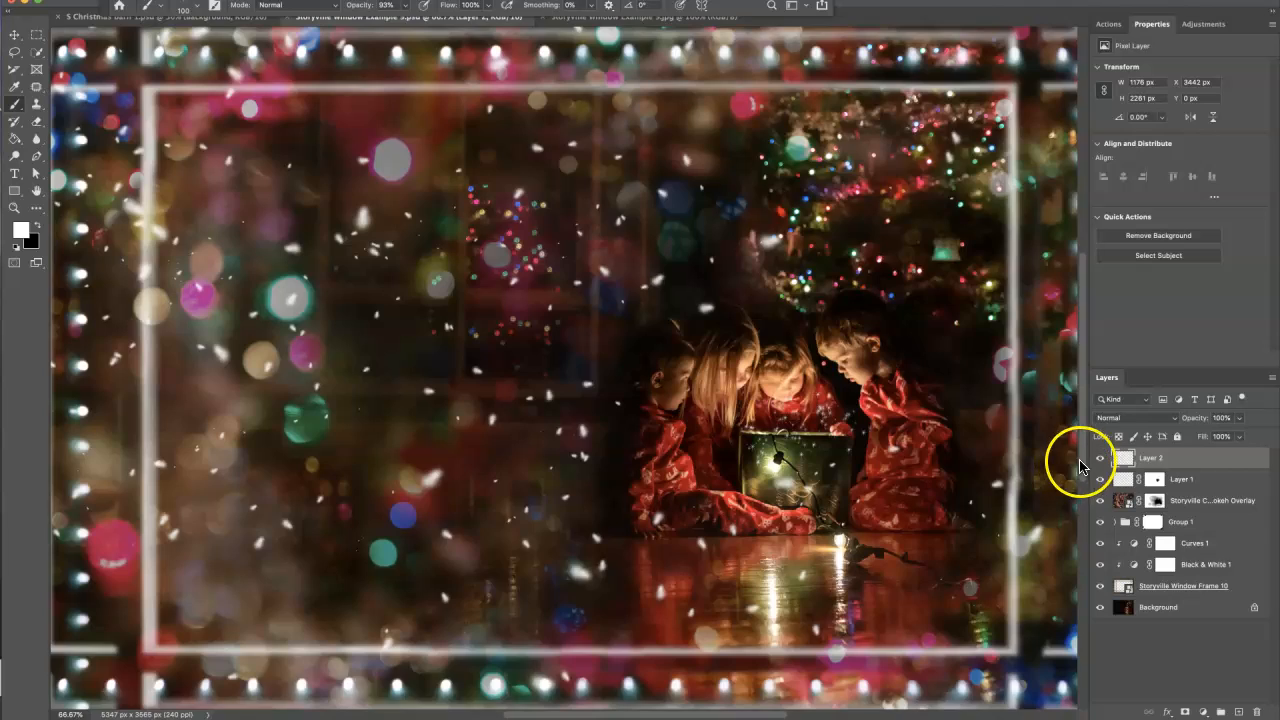
{"action": "key", "text": "super+minus"}
{"action": "left_click", "coordinate": [1101, 459]}
{"action": "left_click", "coordinate": [1104, 459]}
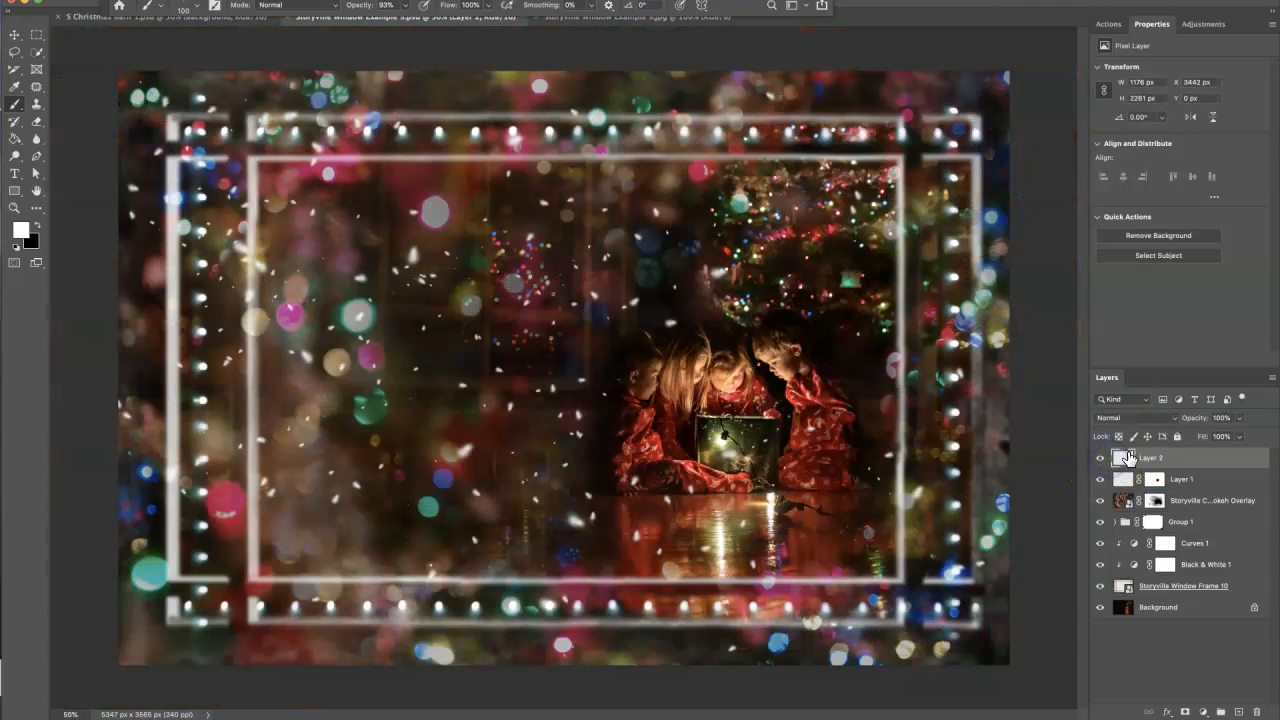
Group all layers from Layer 2 down to Storyville Window Frame 10, and compare the image with and without the group
{"action": "left_click", "coordinate": [1123, 586], "text": "shift"}
{"action": "left_click", "coordinate": [1220, 712]}
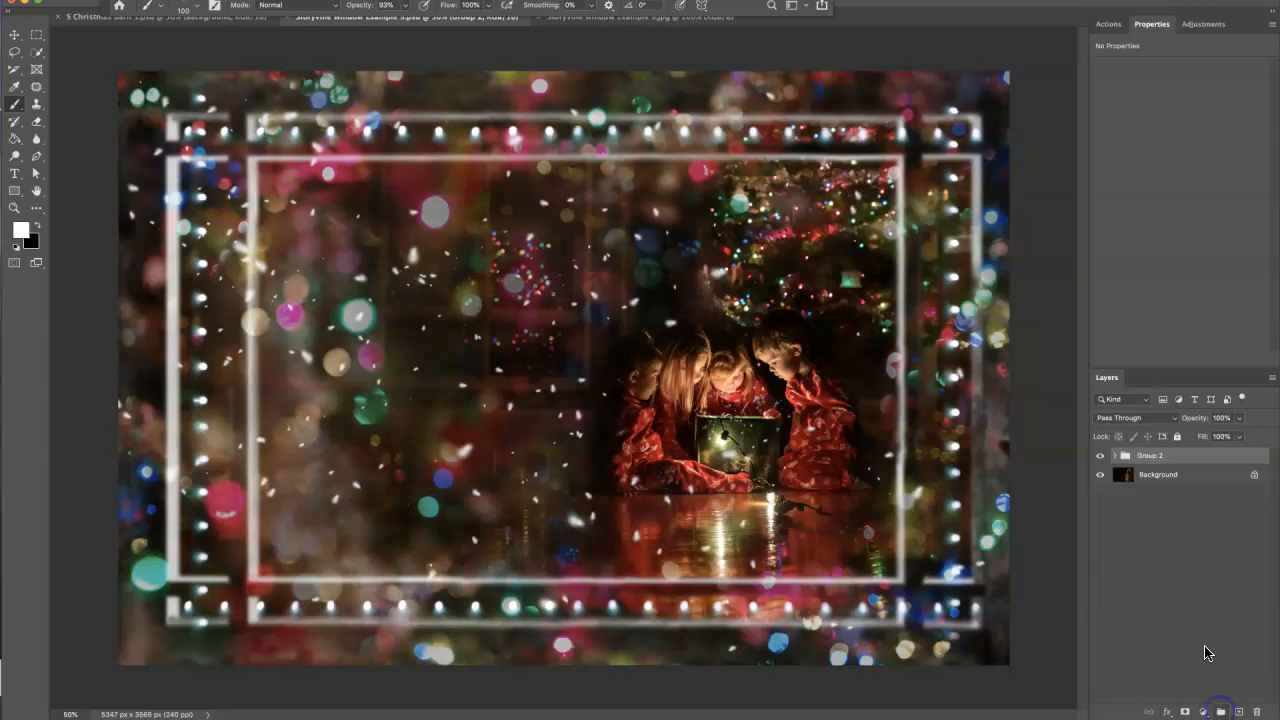
{"action": "left_click", "coordinate": [1100, 457]}
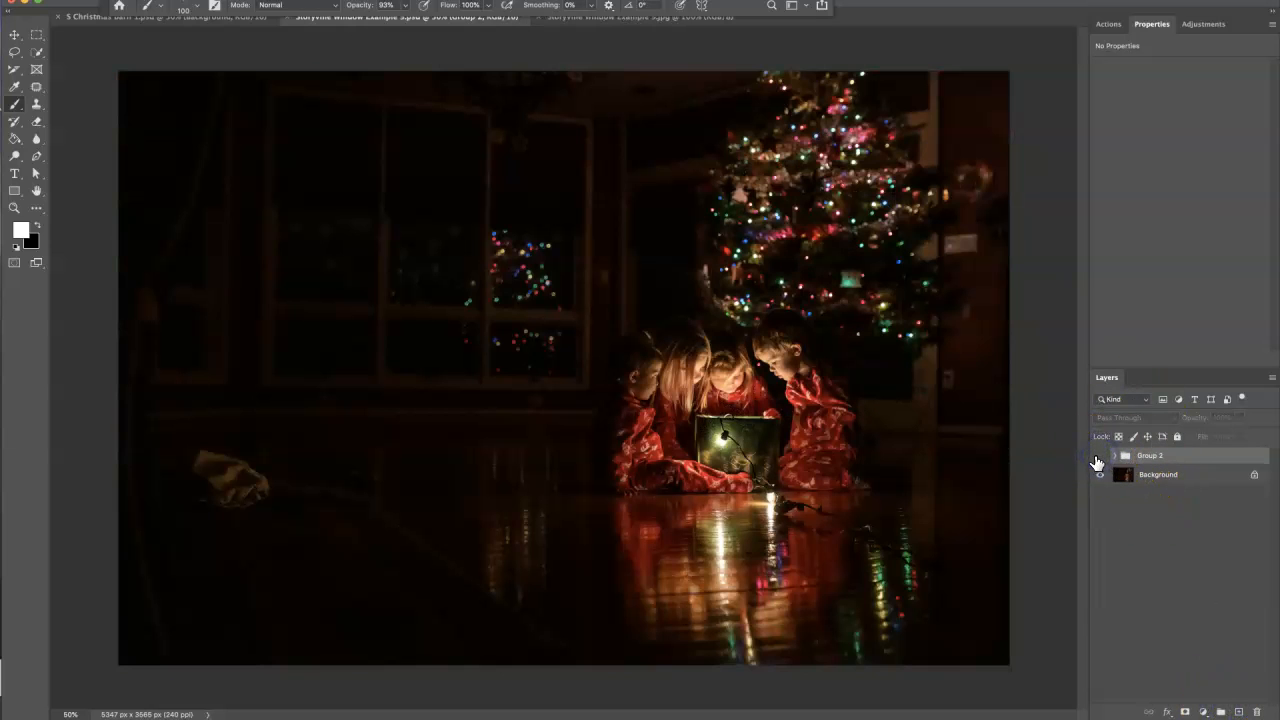
{"action": "left_click", "coordinate": [1102, 456]}
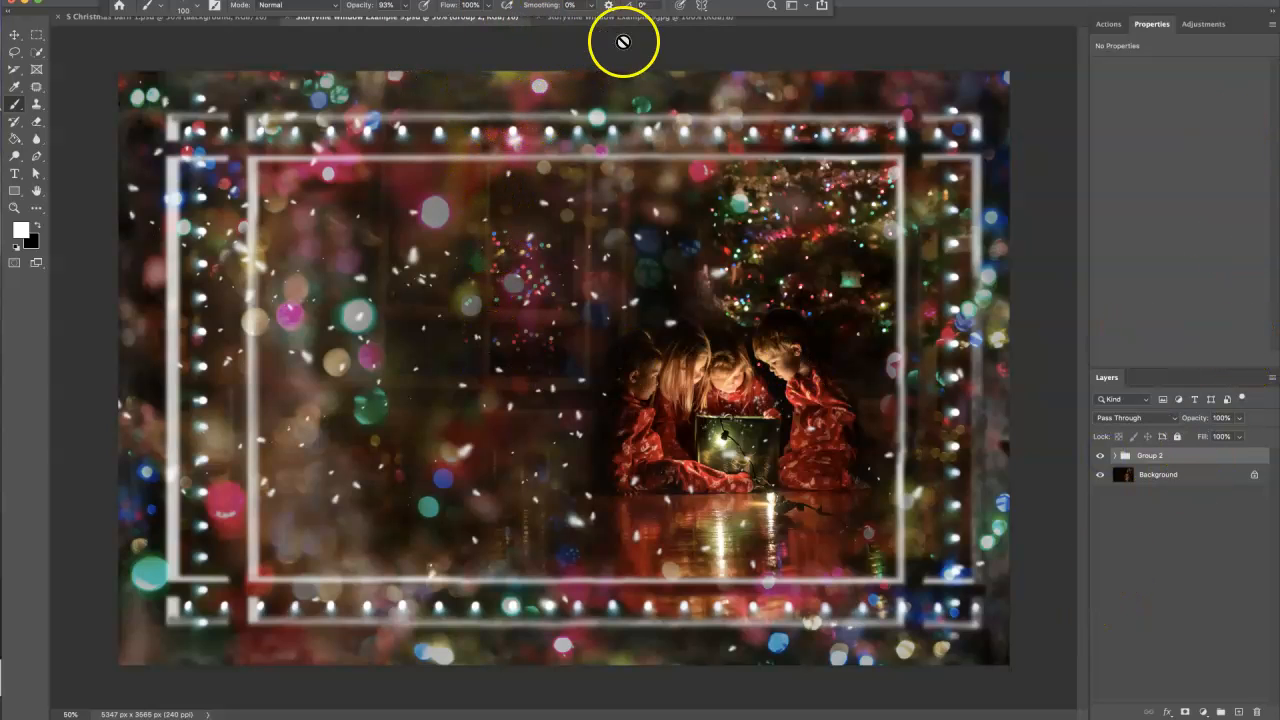
In the 5 Christmas Barn 1.psd document, hide Group 2 and add a new empty layer above the Background
{"action": "left_click", "coordinate": [592, 17]}
{"action": "left_click", "coordinate": [172, 17]}
{"action": "left_click", "coordinate": [174, 17]}
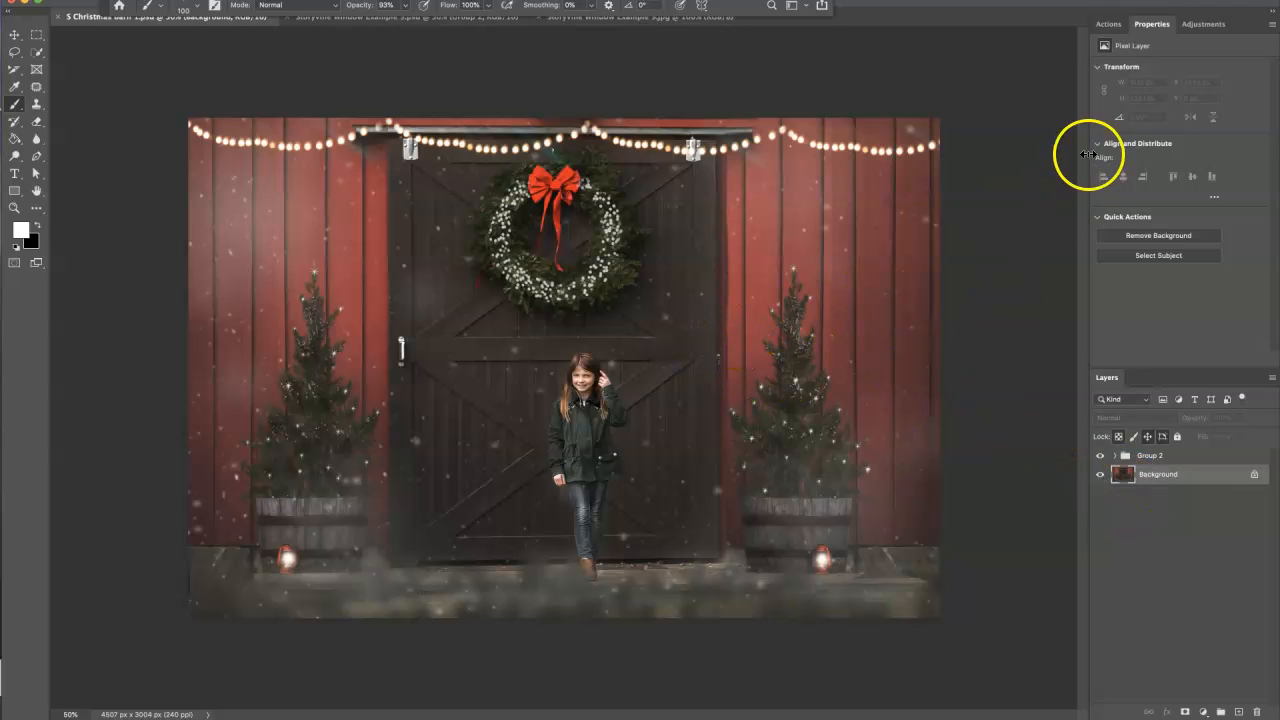
{"action": "left_click", "coordinate": [1098, 455]}
{"action": "left_click", "coordinate": [1101, 457]}
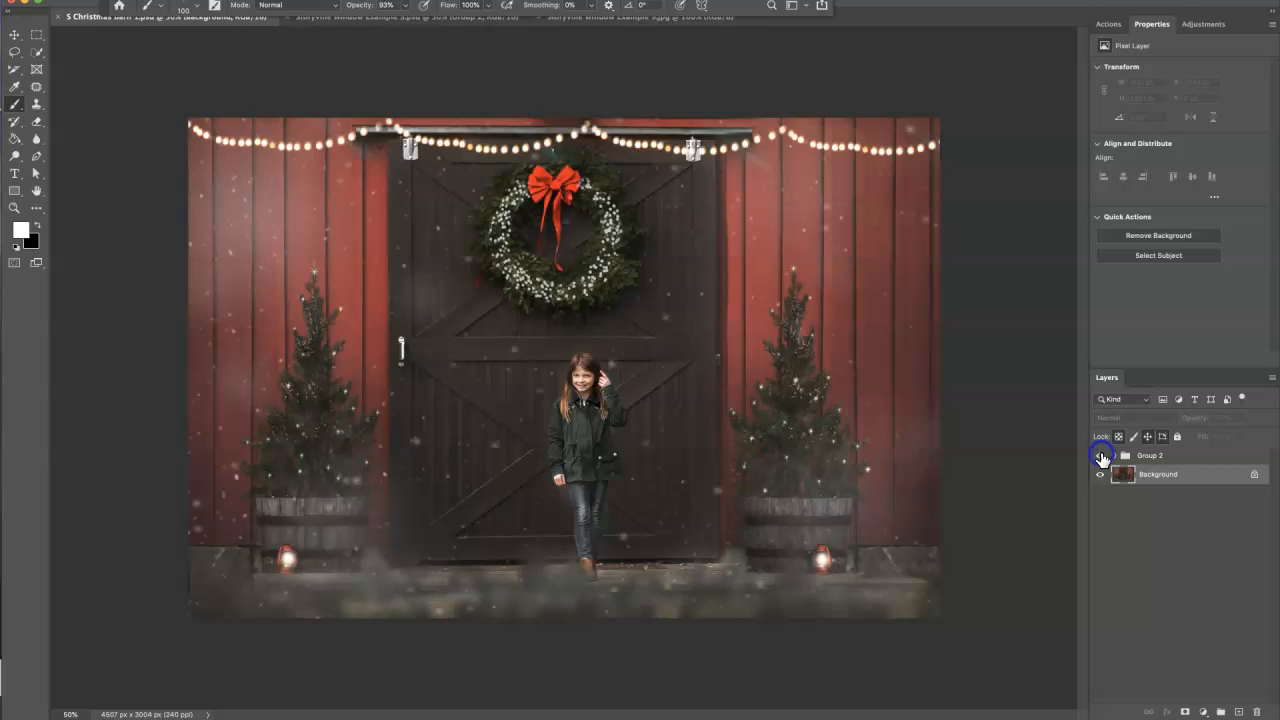
{"action": "left_click", "coordinate": [1100, 457]}
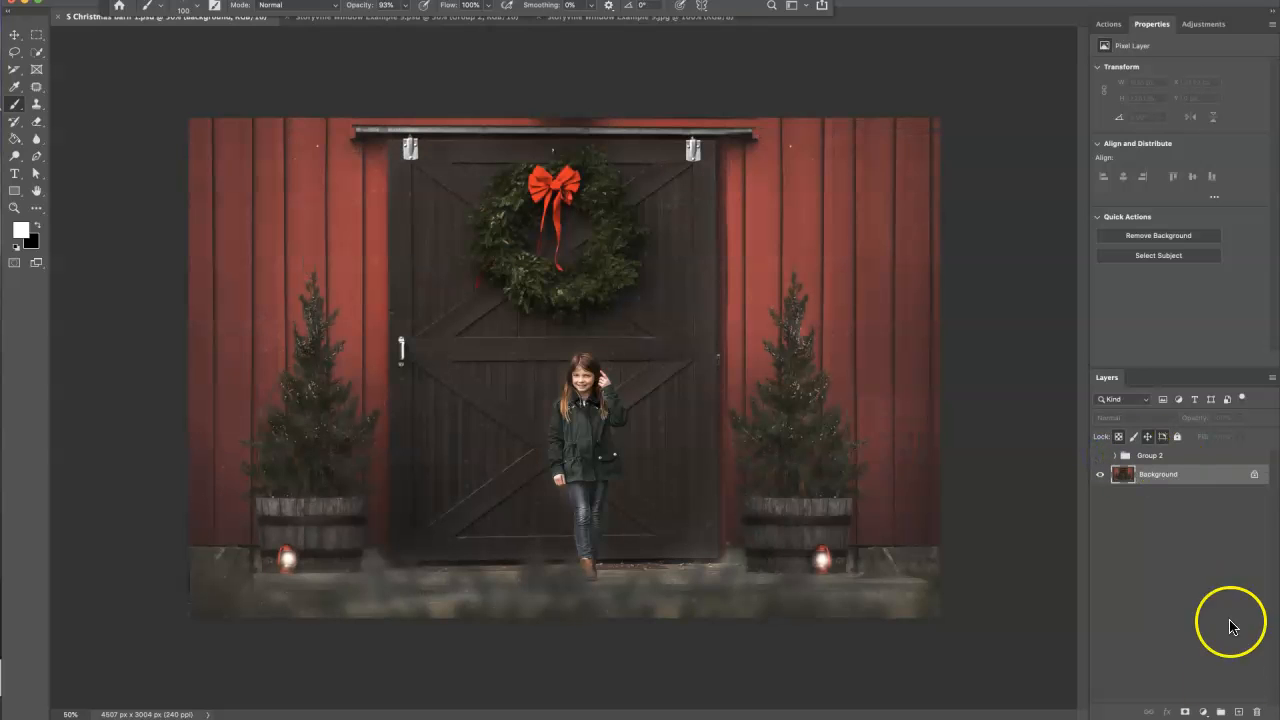
{"action": "left_click", "coordinate": [1238, 712]}
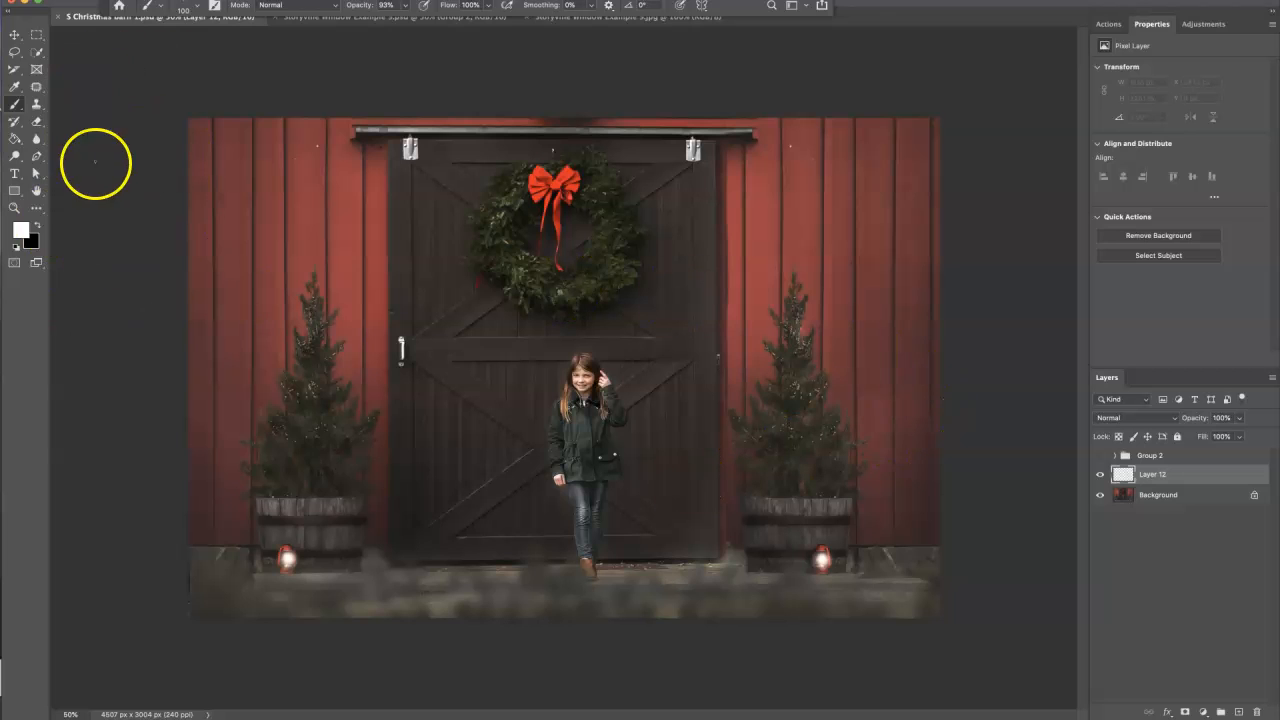
Choose the Storyville Bokeh Wreath Brush and stamp a white bokeh ring about 900 px across over the wreath on the barn door
{"action": "left_click", "coordinate": [196, 6]}
{"action": "left_click_drag", "start_coordinate": [262, 188], "coordinate": [264, 202]}
{"action": "left_click", "coordinate": [221, 169]}
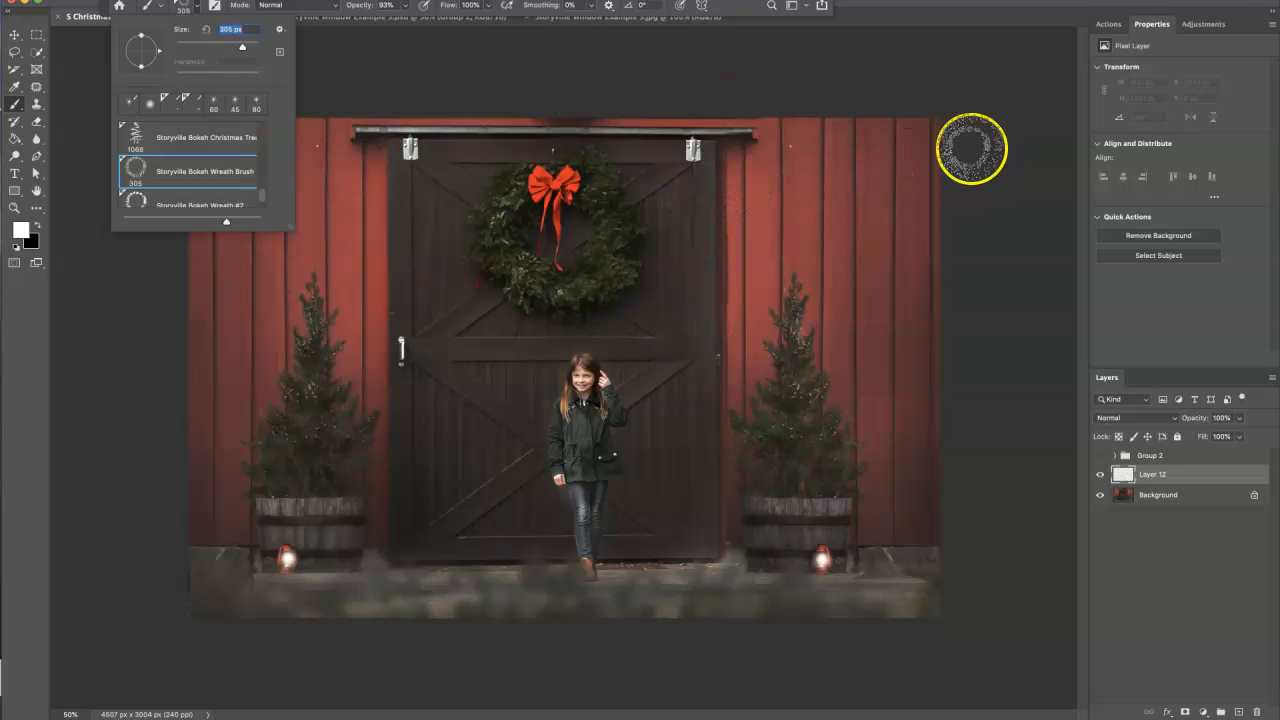
{"action": "left_click", "coordinate": [1014, 167]}
{"action": "left_click", "coordinate": [561, 242]}
{"action": "left_click", "coordinate": [557, 243]}
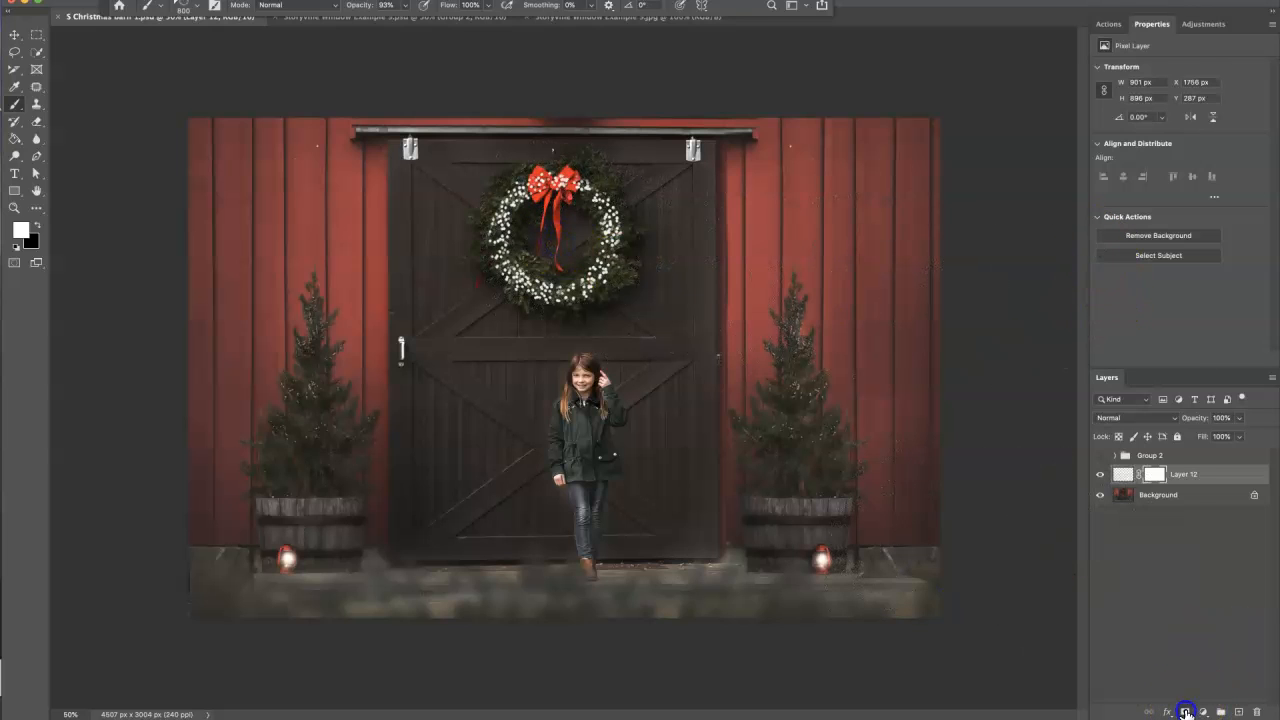
Mask the bokeh off the red bow on Layer 12 with a black 150 px Soft Round brush, and compare with and without the layer
{"action": "key", "text": "]"}
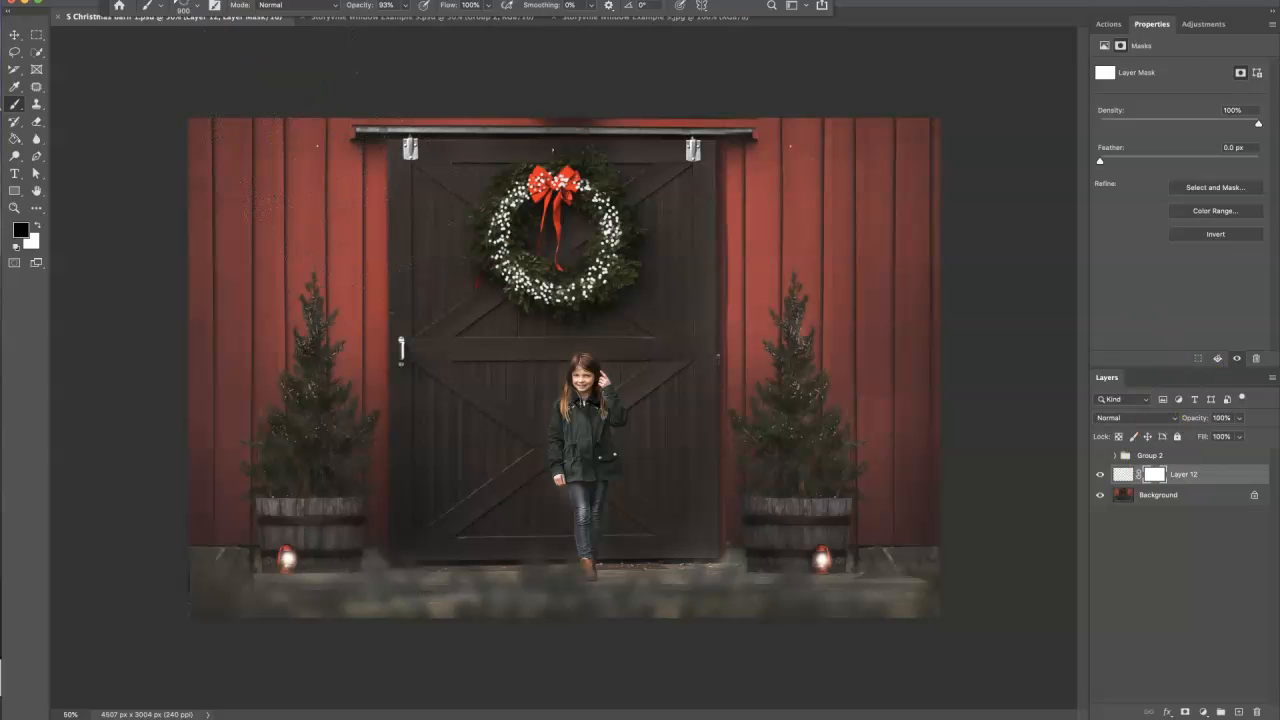
{"action": "left_click", "coordinate": [192, 7]}
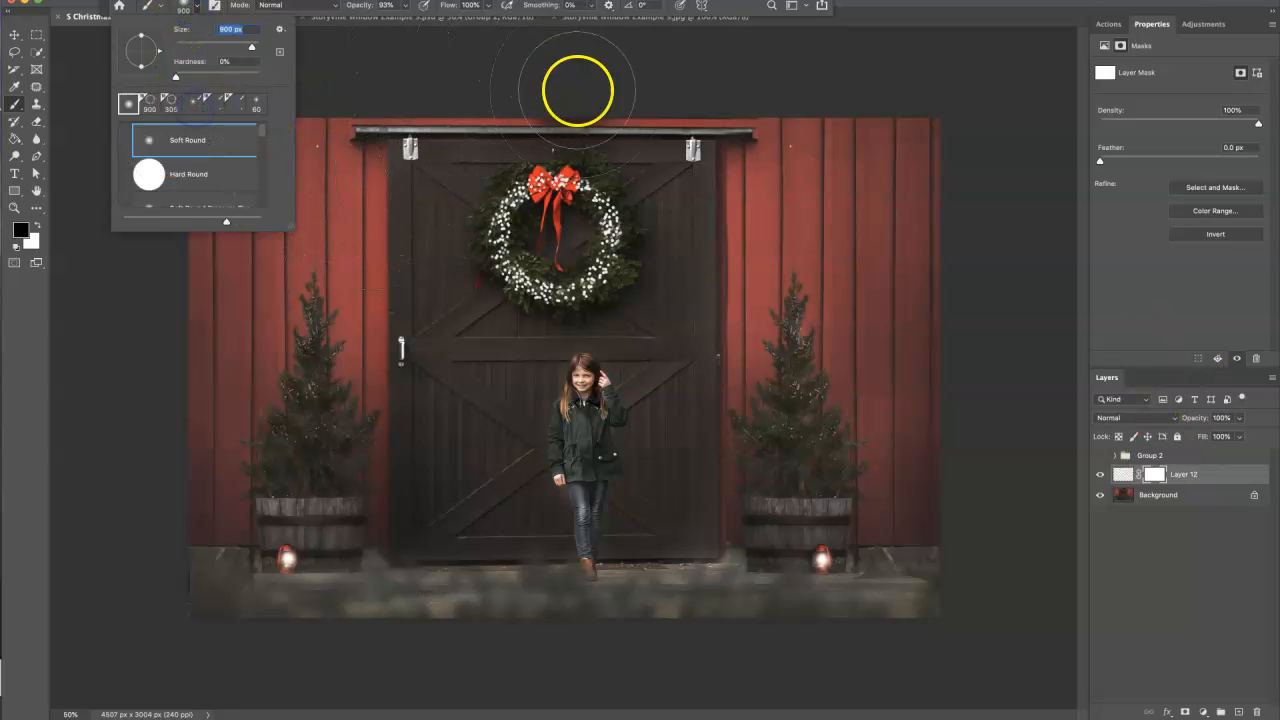
{"action": "left_click", "coordinate": [107, 376]}
{"action": "key", "text": "bracketleft"}
{"action": "key", "text": "bracketleft"}
{"action": "key", "text": "bracketleft"}
{"action": "key", "text": "bracketleft"}
{"action": "key", "text": "bracketleft"}
{"action": "key", "text": "bracketleft"}
{"action": "key", "text": "bracketleft"}
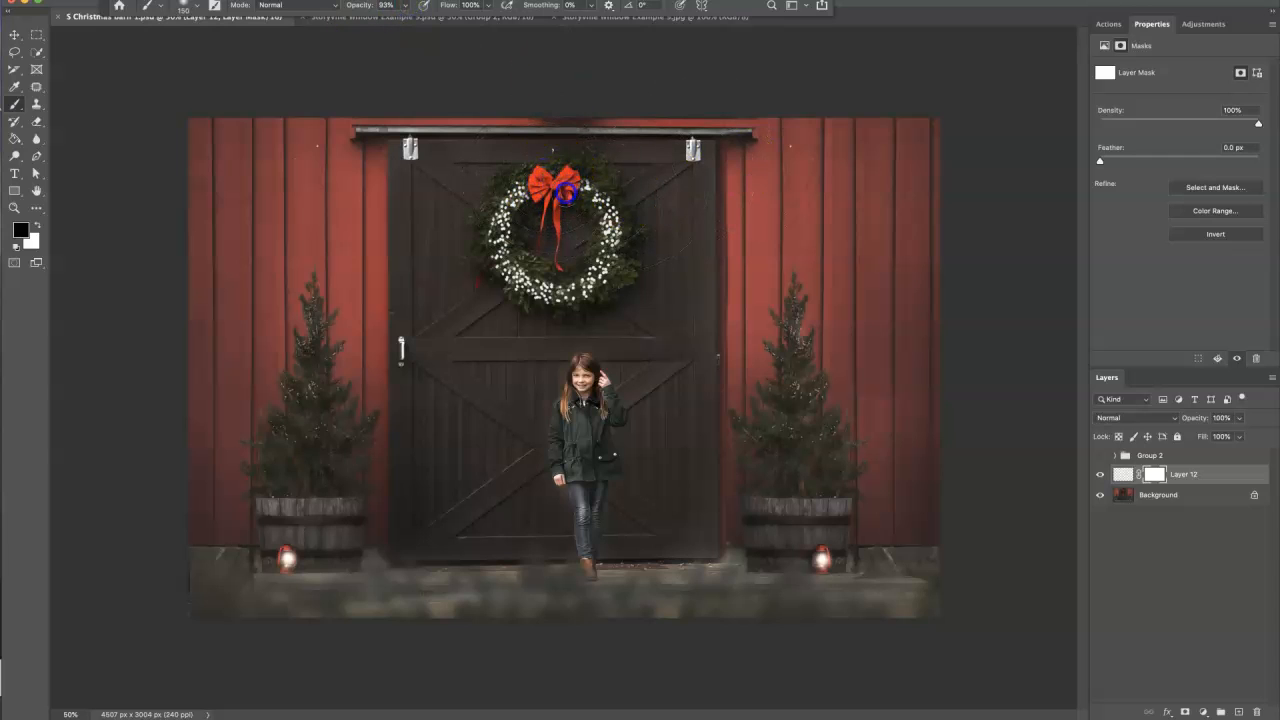
{"action": "left_click", "coordinate": [1100, 474]}
{"action": "left_click", "coordinate": [1101, 476]}
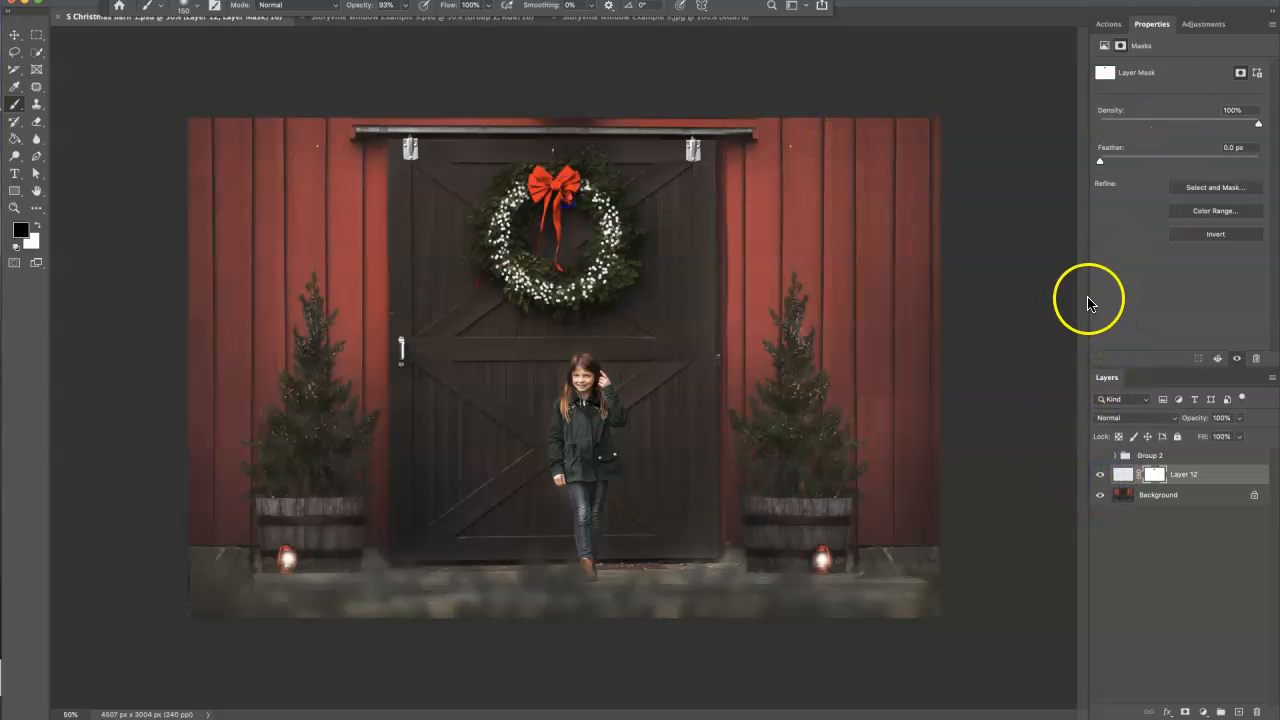
Add a new layer above Layer 12 and choose a small sparkle brush with white, reduced to 100 px
{"action": "left_click", "coordinate": [1238, 711]}
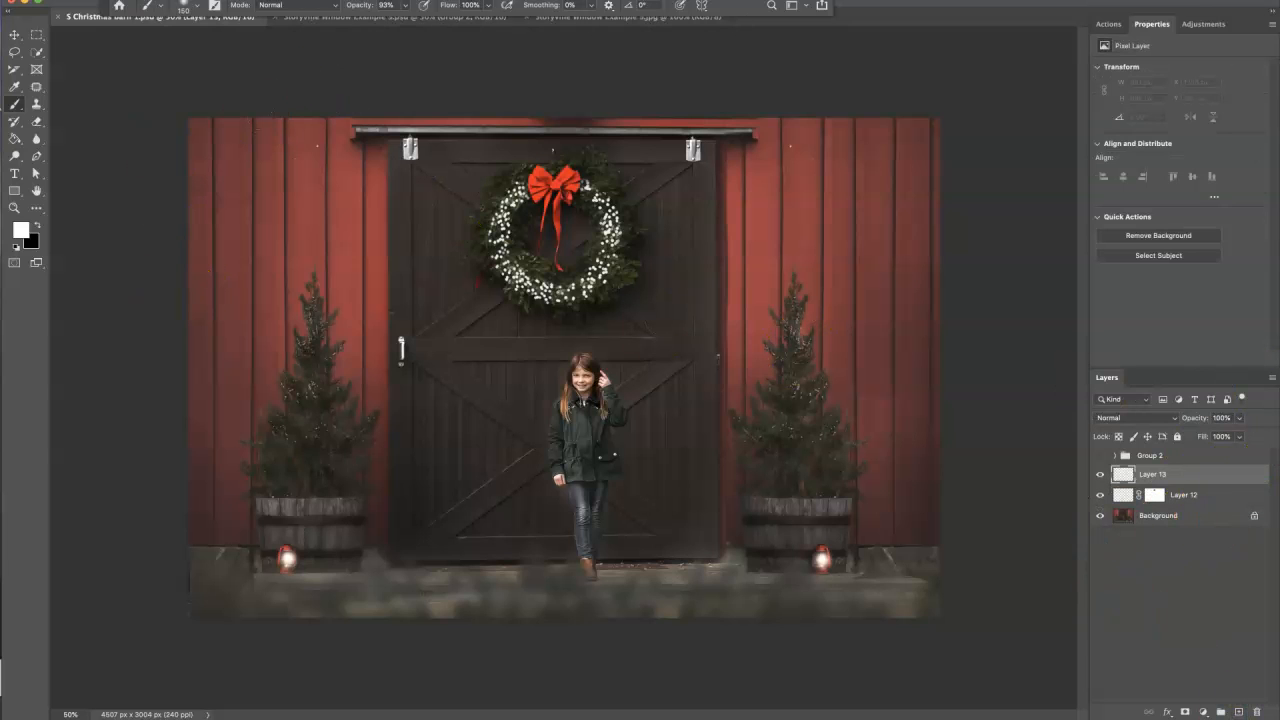
{"action": "left_click", "coordinate": [190, 5]}
{"action": "scroll", "coordinate": [260, 185], "scroll_direction": "down", "scroll_amount": 10}
{"action": "scroll", "coordinate": [260, 185], "scroll_direction": "down", "scroll_amount": 5}
{"action": "left_click", "coordinate": [228, 183]}
{"action": "left_click", "coordinate": [114, 277]}
{"action": "key", "text": "bracketleft"}
{"action": "key", "text": "bracketleft"}
Paint small white sparkles over the branches of both potted trees, reducing the brush from 100 px to 60 px
{"action": "left_click", "coordinate": [315, 268]}
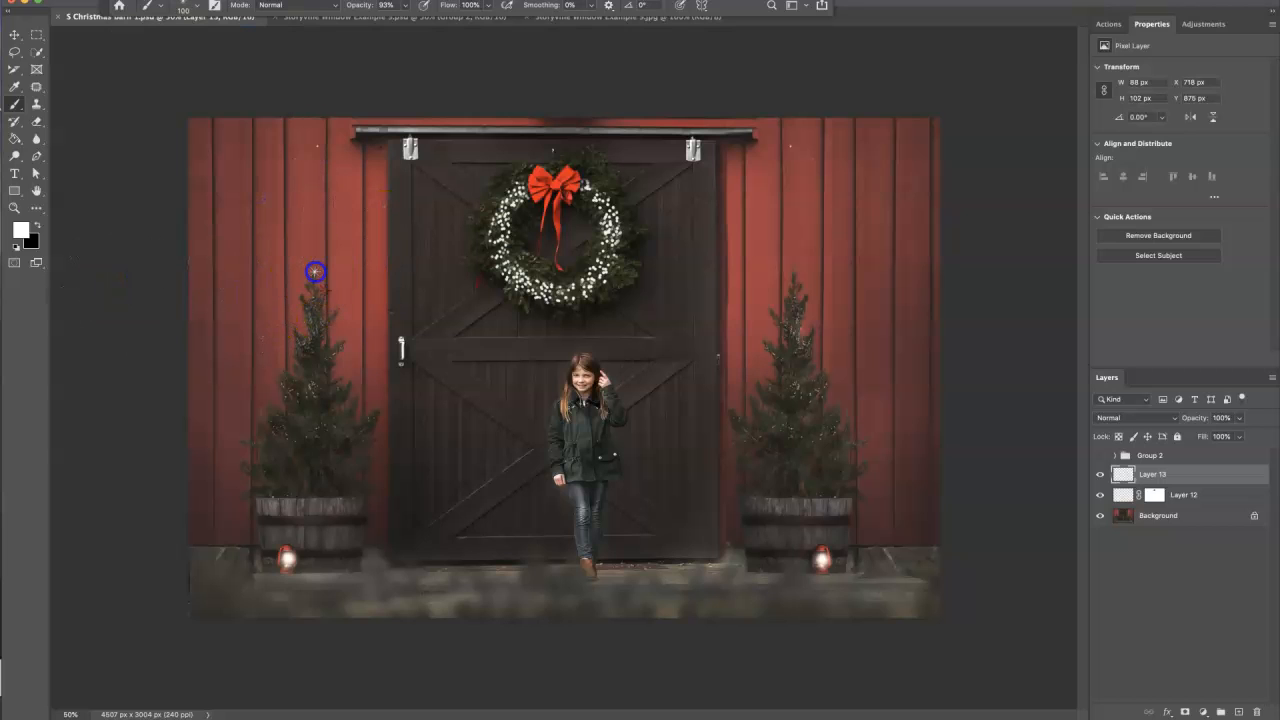
{"action": "left_click", "coordinate": [309, 348]}
{"action": "left_click", "coordinate": [374, 424]}
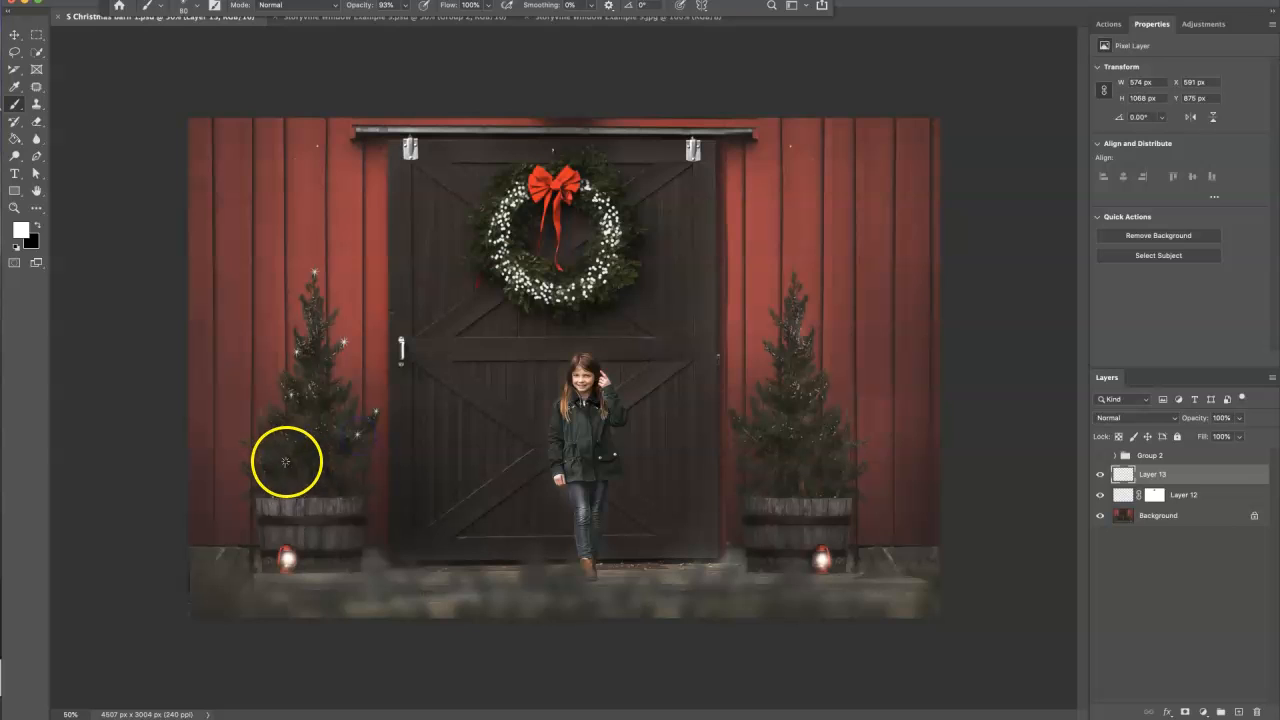
{"action": "left_click", "coordinate": [258, 420]}
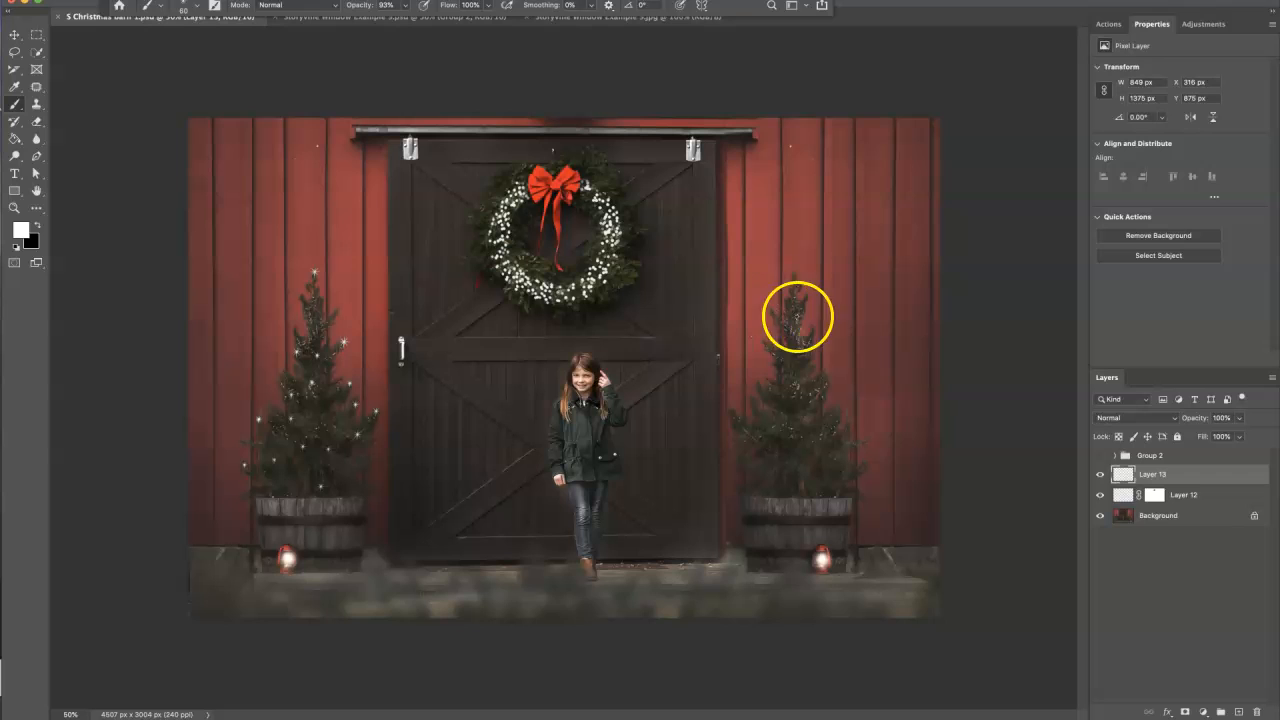
{"action": "left_click_drag", "start_coordinate": [793, 273], "coordinate": [801, 313]}
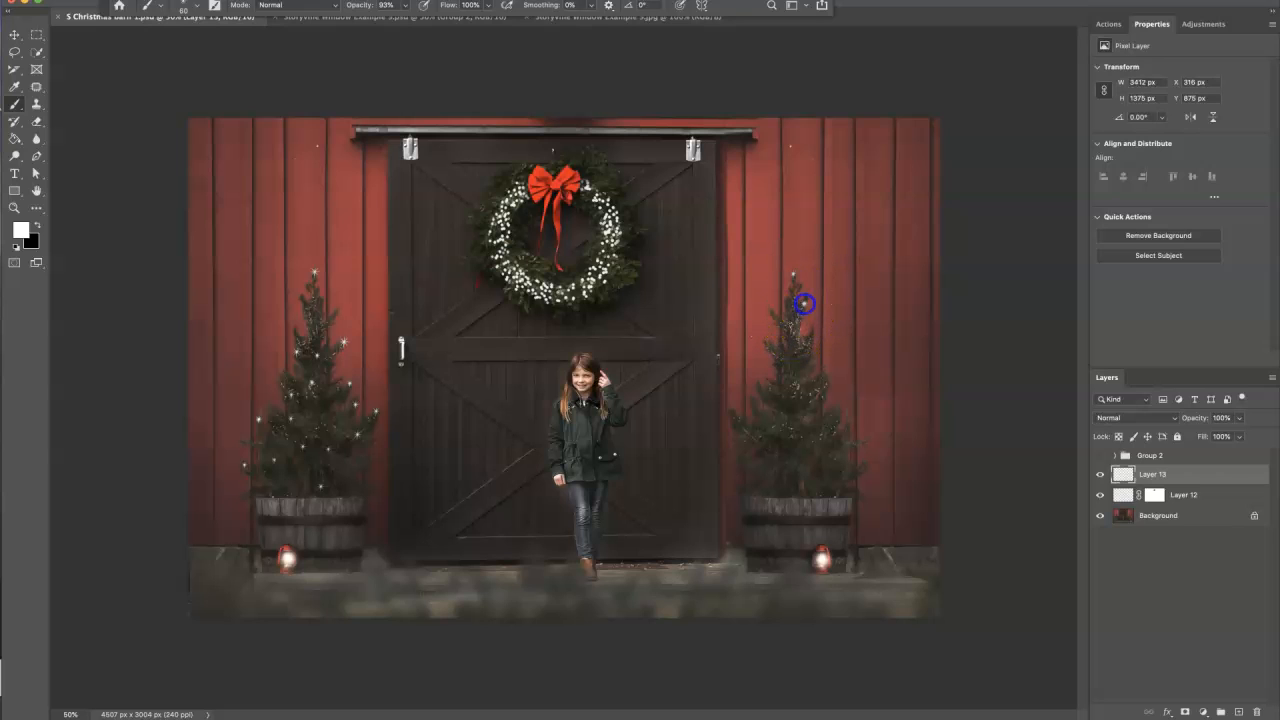
{"action": "mouse_move", "coordinate": [803, 358]}
{"action": "left_mouse_down"}
{"action": "mouse_move", "coordinate": [826, 404]}
{"action": "mouse_move", "coordinate": [828, 381]}
{"action": "mouse_move", "coordinate": [778, 414]}
{"action": "mouse_move", "coordinate": [767, 384]}
{"action": "mouse_move", "coordinate": [762, 414]}
{"action": "mouse_move", "coordinate": [808, 452]}
{"action": "left_mouse_up"}
{"action": "mouse_move", "coordinate": [728, 410]}
{"action": "left_mouse_down"}
{"action": "mouse_move", "coordinate": [769, 455]}
{"action": "mouse_move", "coordinate": [804, 438]}
{"action": "mouse_move", "coordinate": [799, 396]}
{"action": "left_mouse_up"}
Switch to Finder and place Storyville Window Lights 2.jpg from the Storyville Holiday Overlays folder into the barn photo
{"action": "key", "text": "super+Tab"}
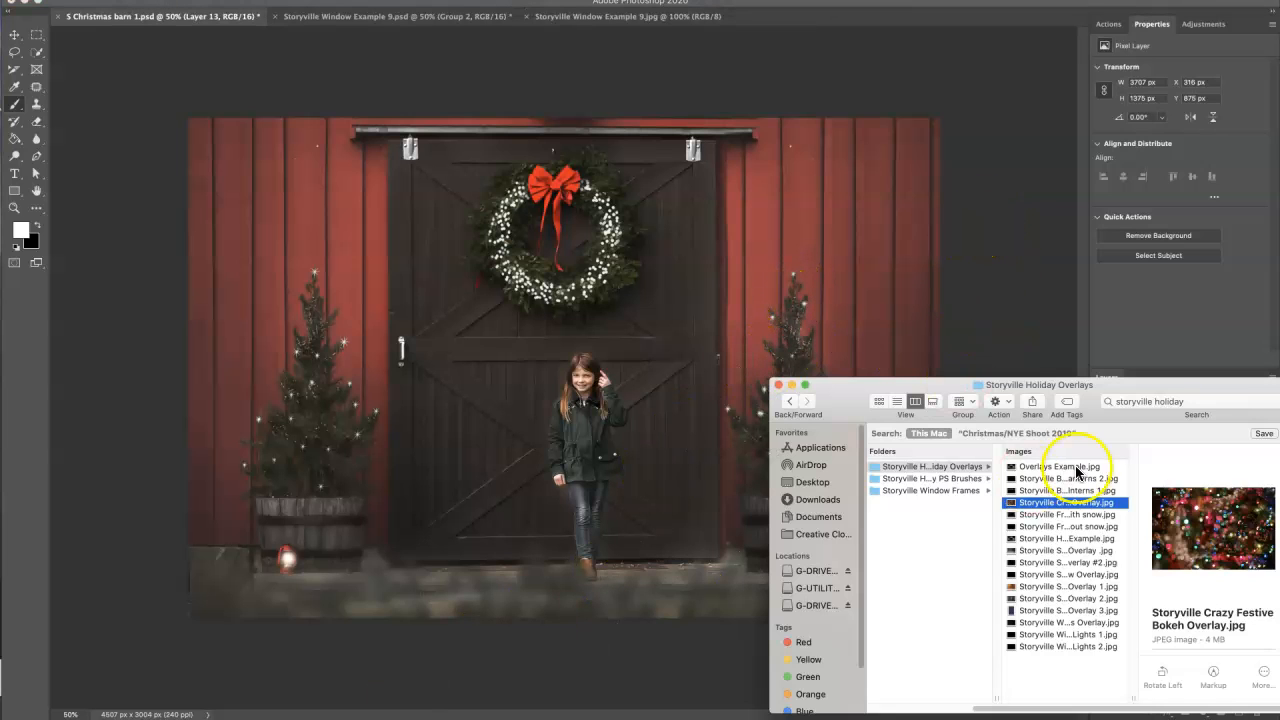
{"action": "left_click", "coordinate": [1089, 647]}
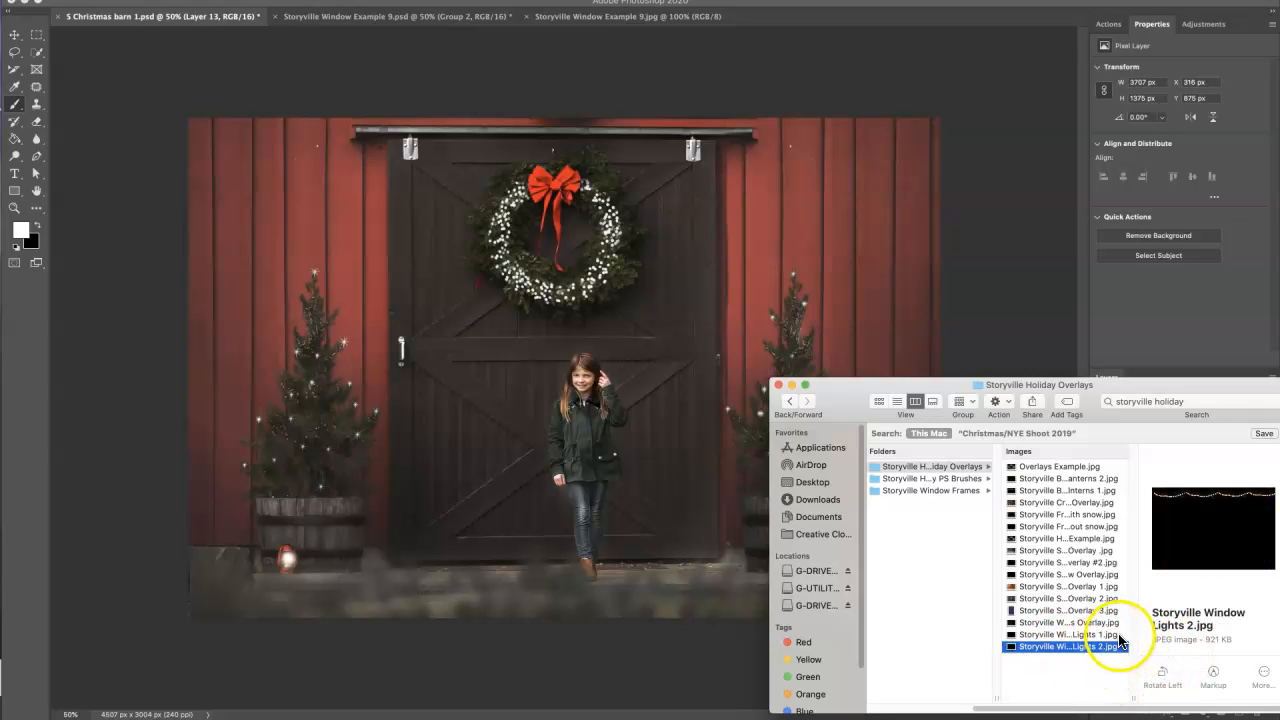
{"action": "left_click_drag", "start_coordinate": [1089, 658], "coordinate": [678, 333]}
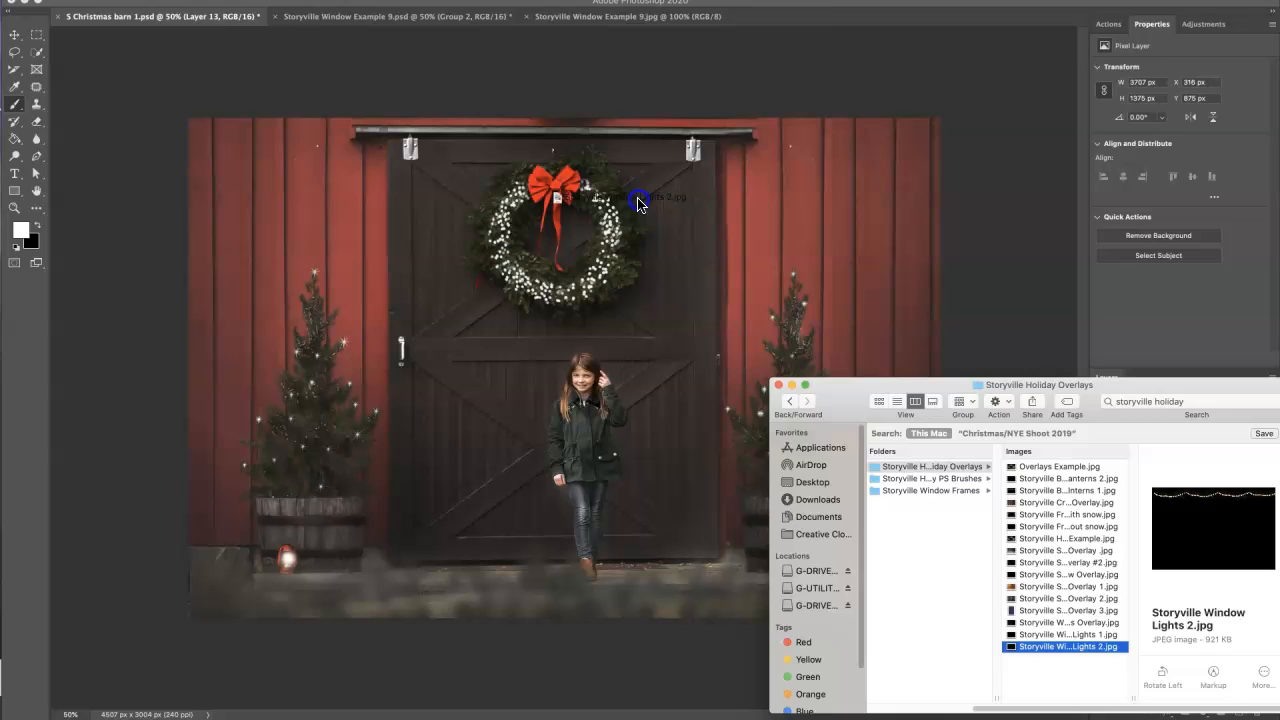
{"action": "left_click_drag", "start_coordinate": [640, 203], "coordinate": [645, 200]}
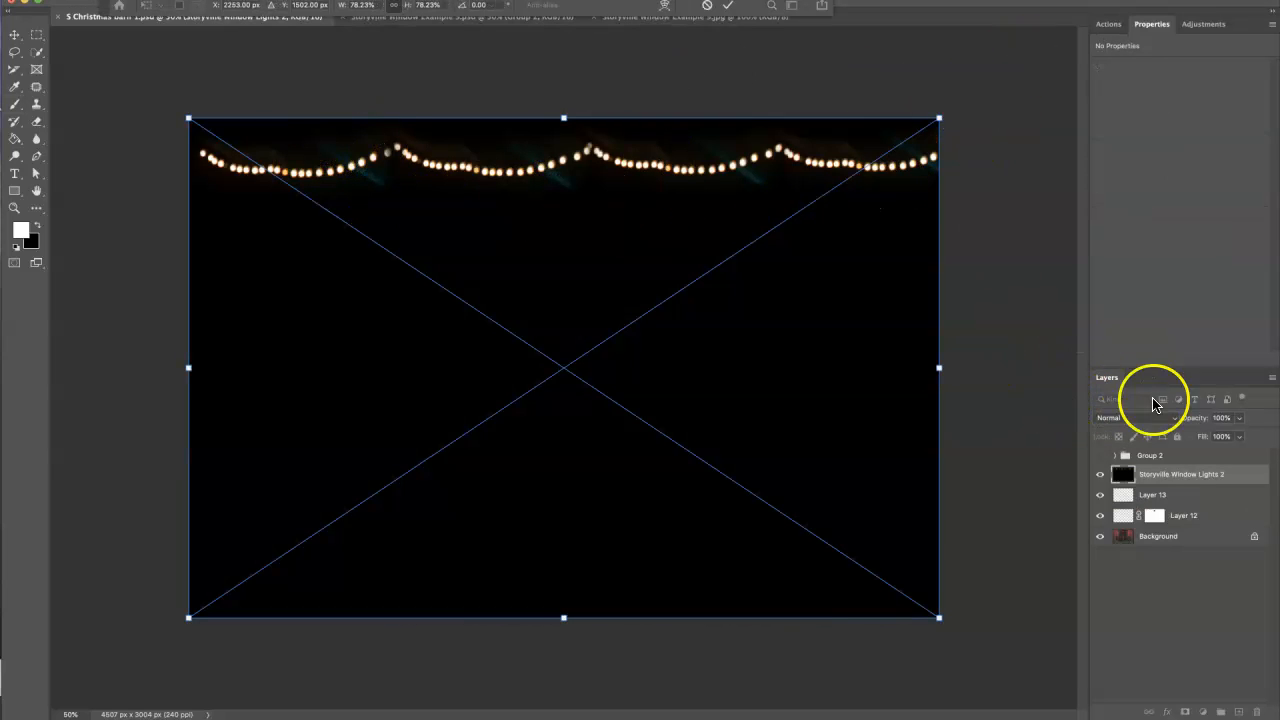
Set the window lights to Screen, scale them to 81.23% along the top of the barn, and compare with and without them
{"action": "left_click", "coordinate": [1134, 420]}
{"action": "left_click", "coordinate": [1120, 513]}
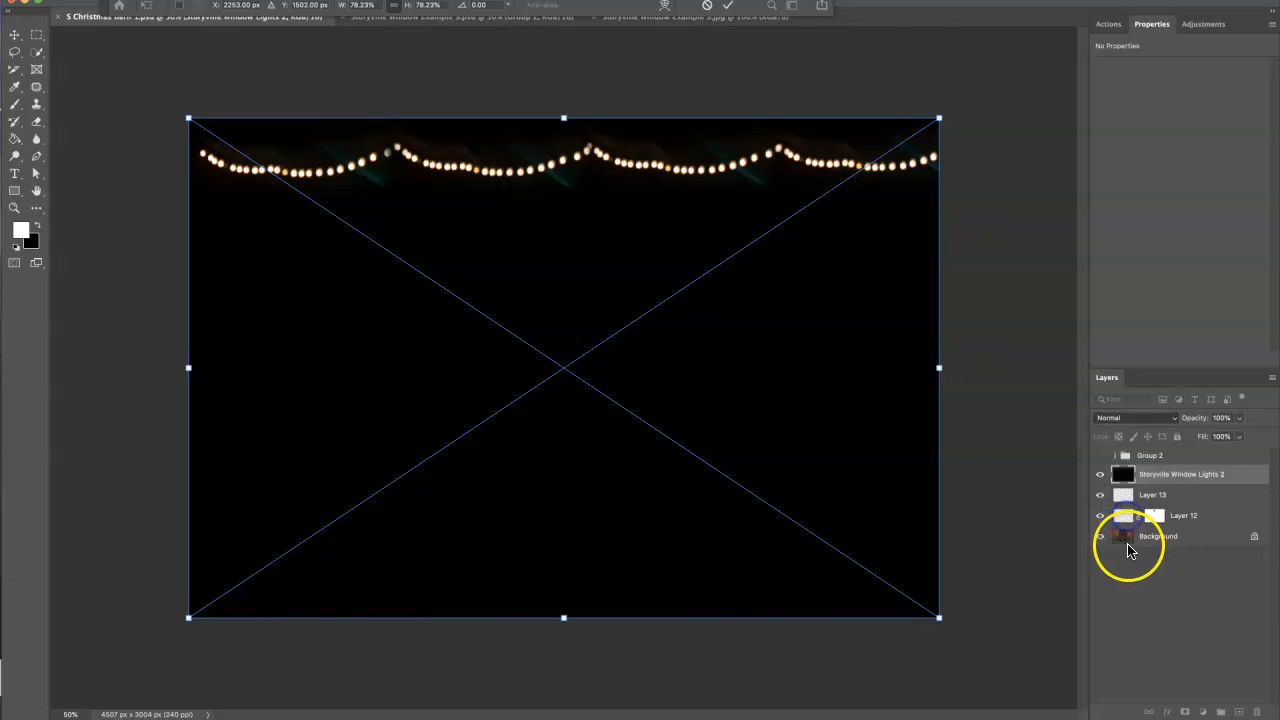
{"action": "left_click_drag", "start_coordinate": [810, 329], "coordinate": [782, 304]}
{"action": "left_click_drag", "start_coordinate": [910, 342], "coordinate": [884, 371]}
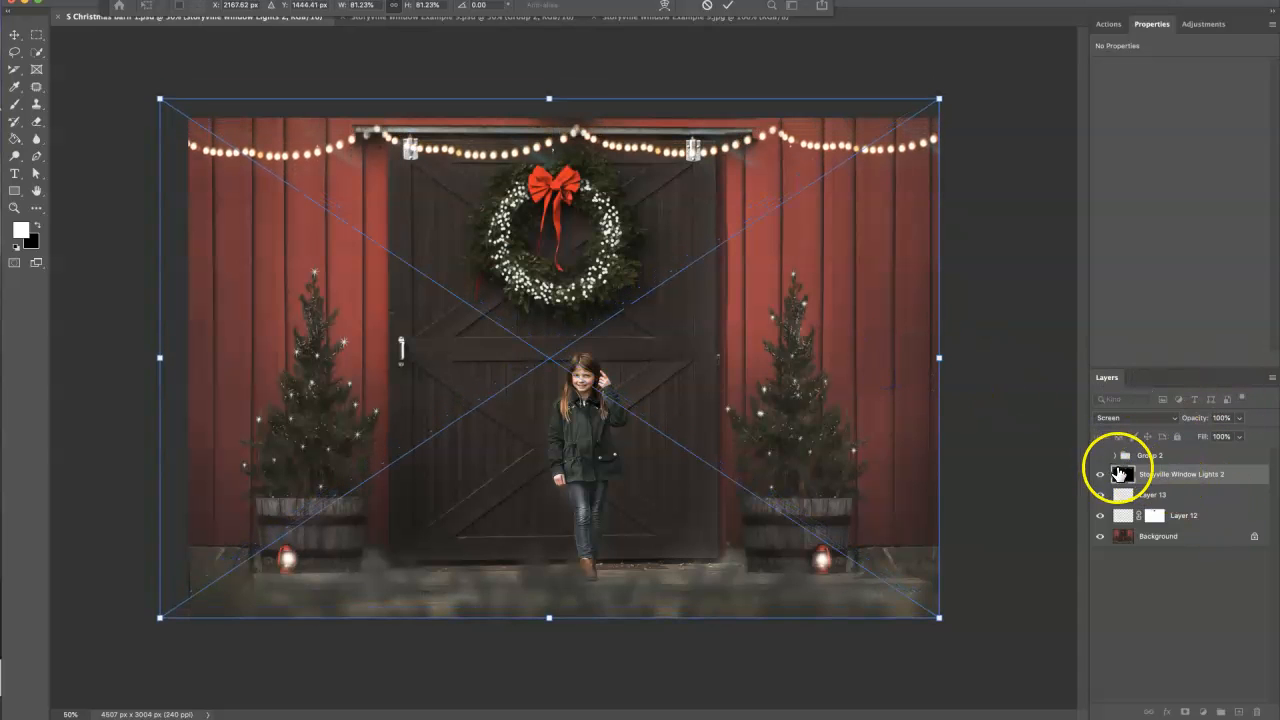
{"action": "left_click", "coordinate": [1100, 476]}
{"action": "left_click", "coordinate": [1100, 478]}
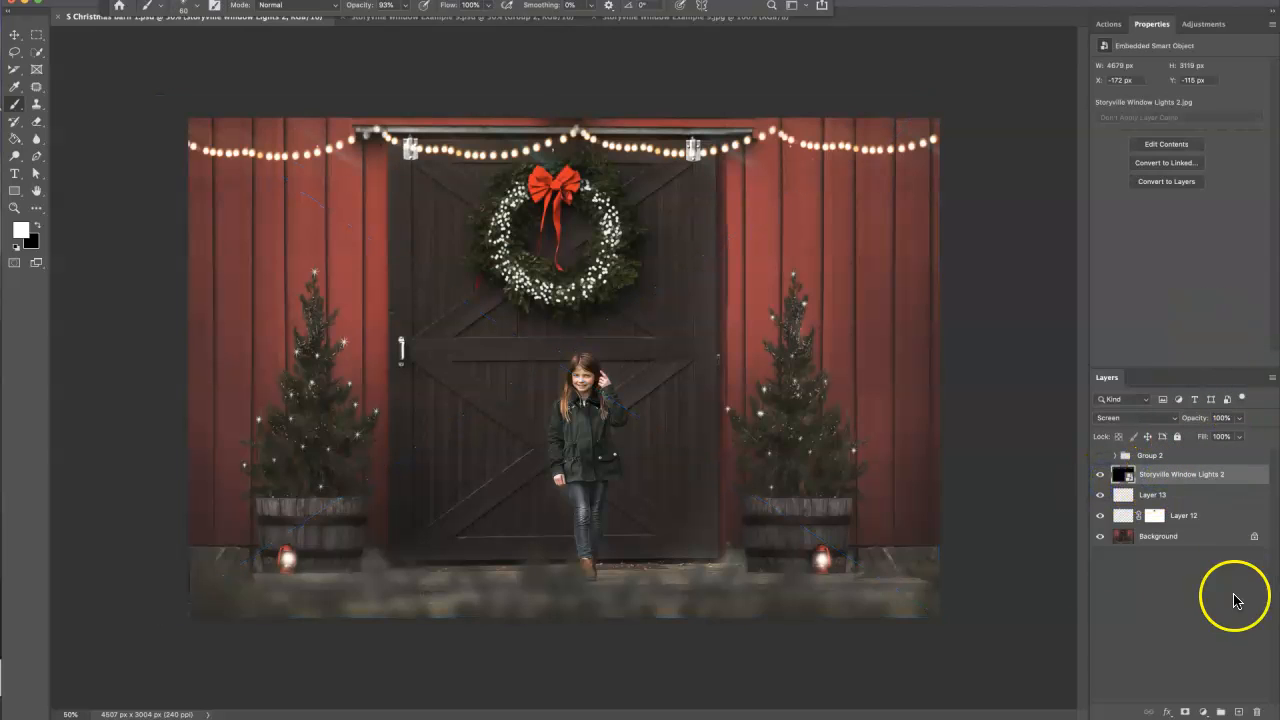
Switch to Finder and preview the frost, snow, sparkle, window lights and bokeh lantern images in the Storyville Holiday Overlays folder
{"action": "key", "text": "super+Tab"}
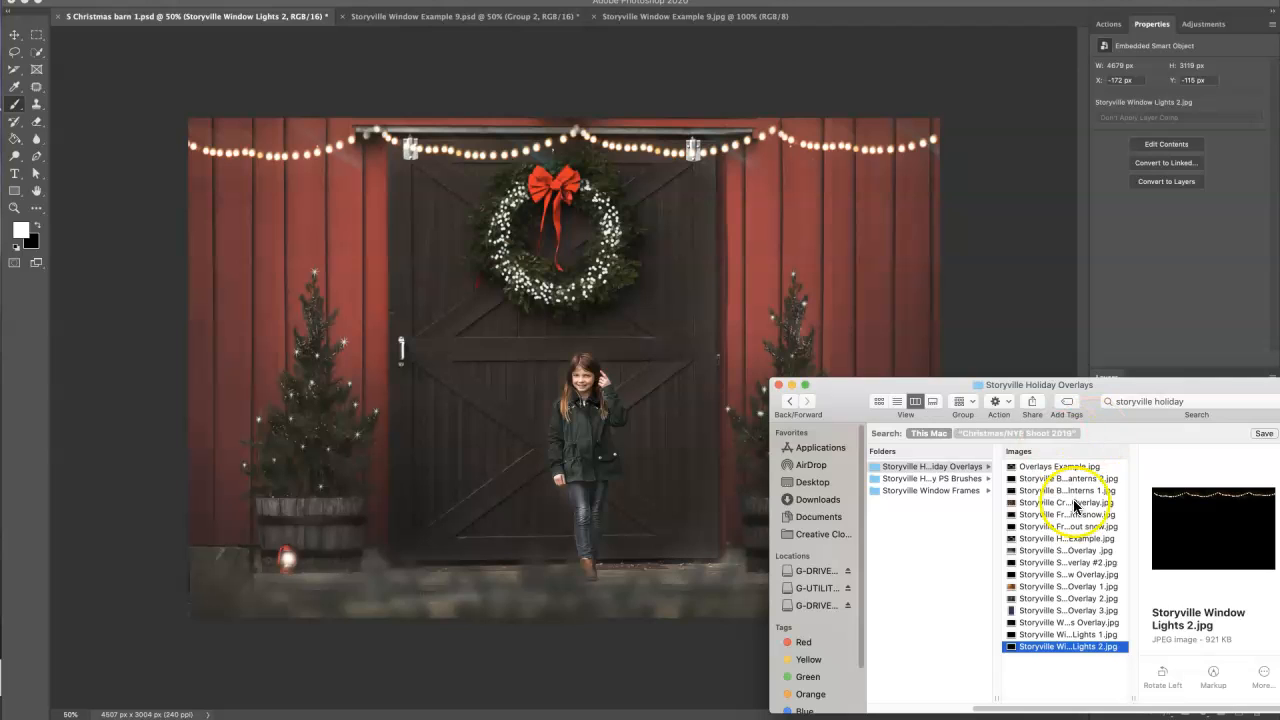
{"action": "left_click", "coordinate": [1090, 515]}
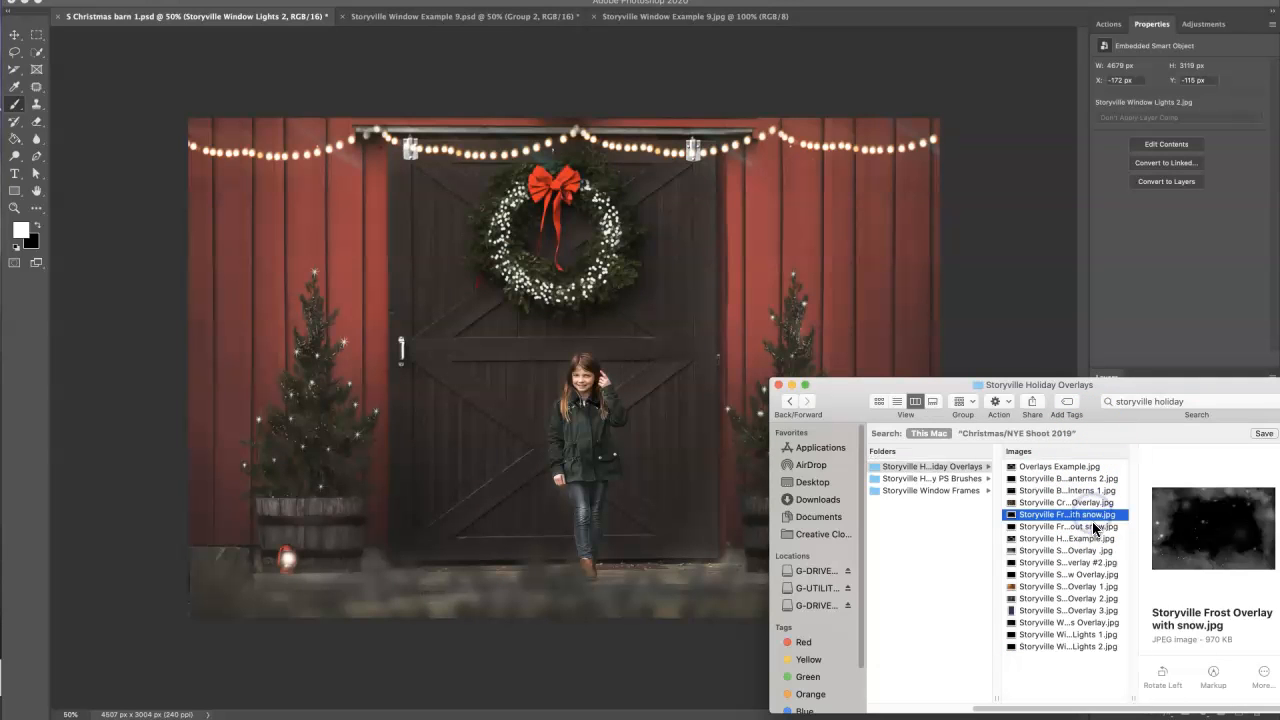
{"action": "key", "text": "Down"}
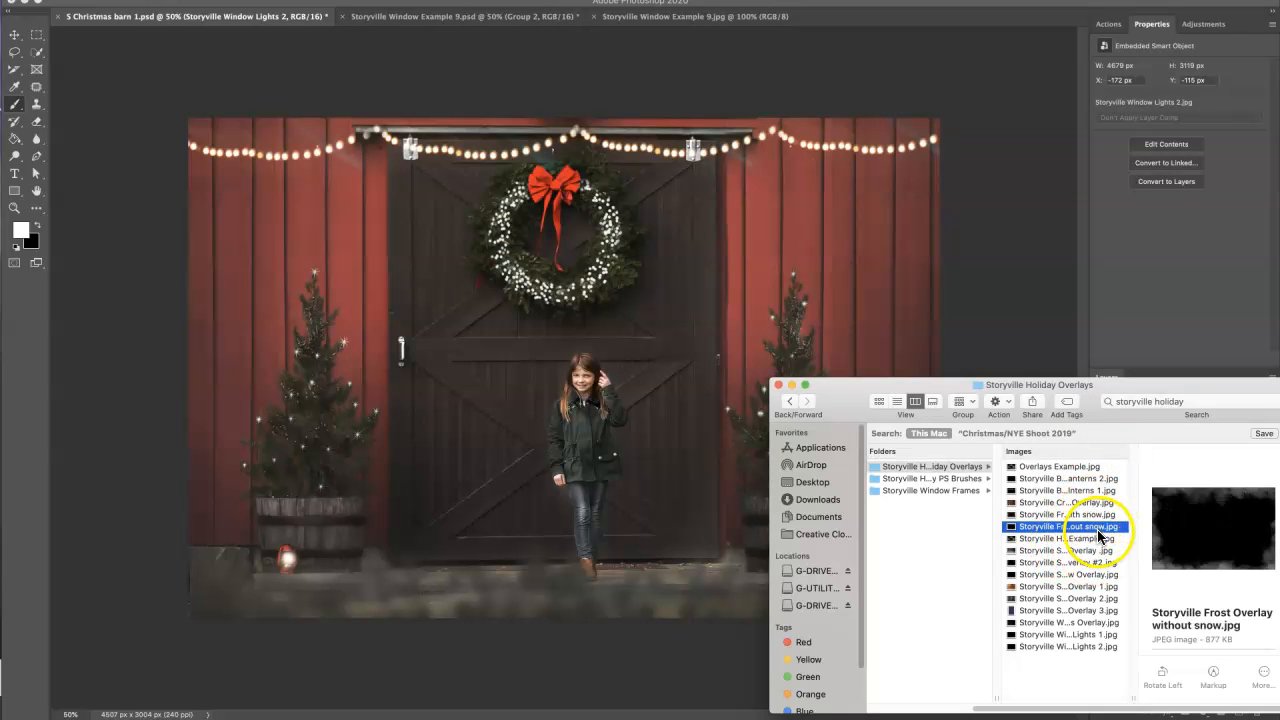
{"action": "key", "text": "Down"}
{"action": "key", "text": "Down"}
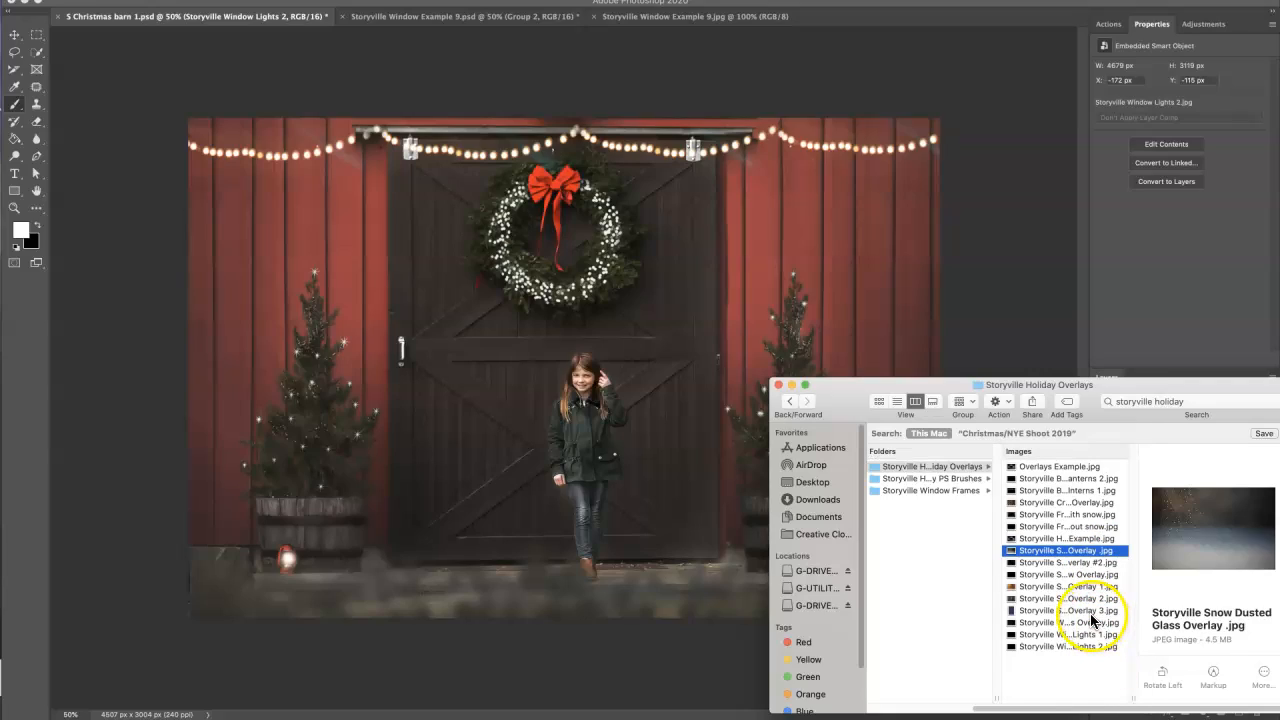
{"action": "key", "text": "Down"}
{"action": "key", "text": "Down"}
{"action": "key", "text": "Down"}
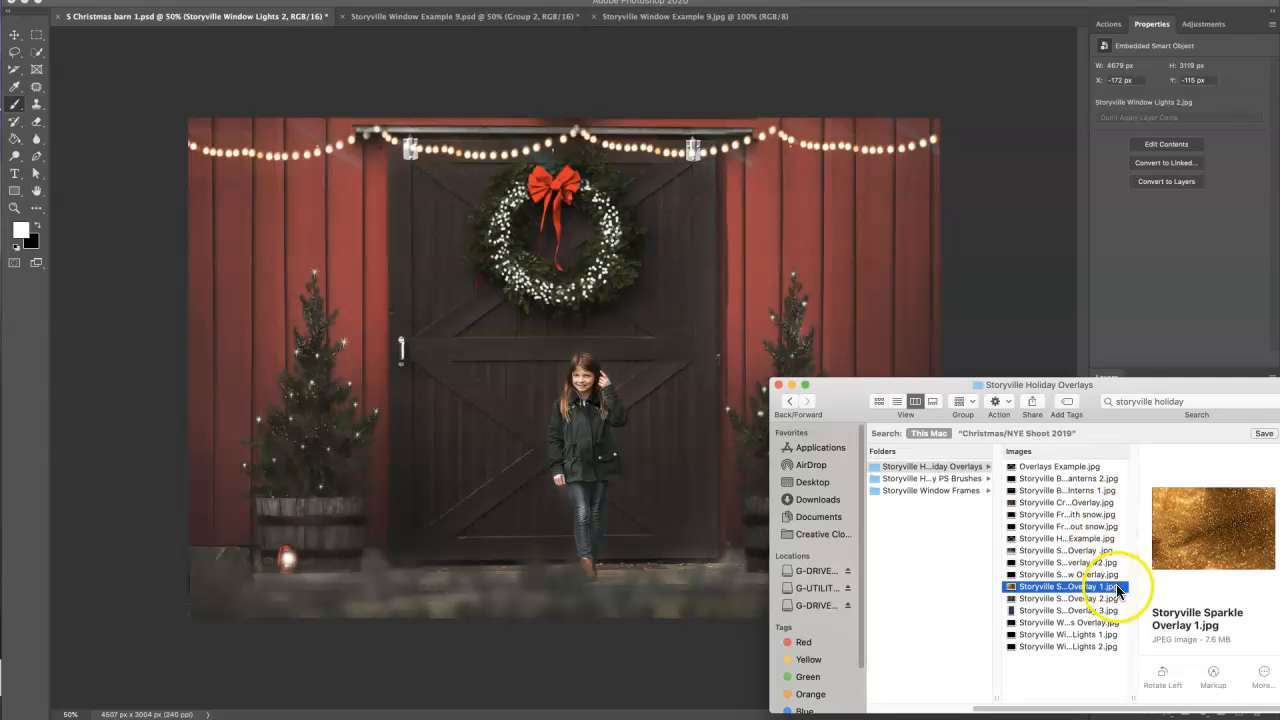
{"action": "key", "text": "Down"}
{"action": "key", "text": "Down"}
{"action": "key", "text": "Down"}
{"action": "key", "text": "Down"}
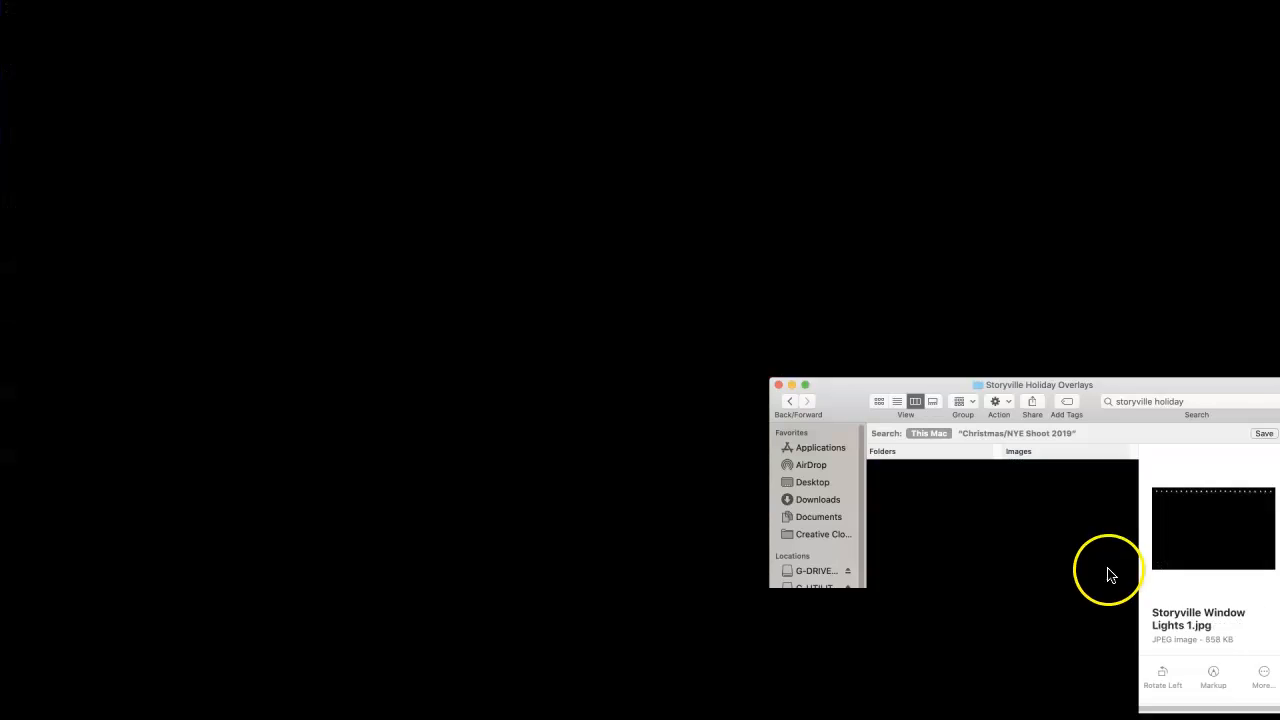
{"action": "key", "text": "Down"}
{"action": "left_click", "coordinate": [1106, 565]}
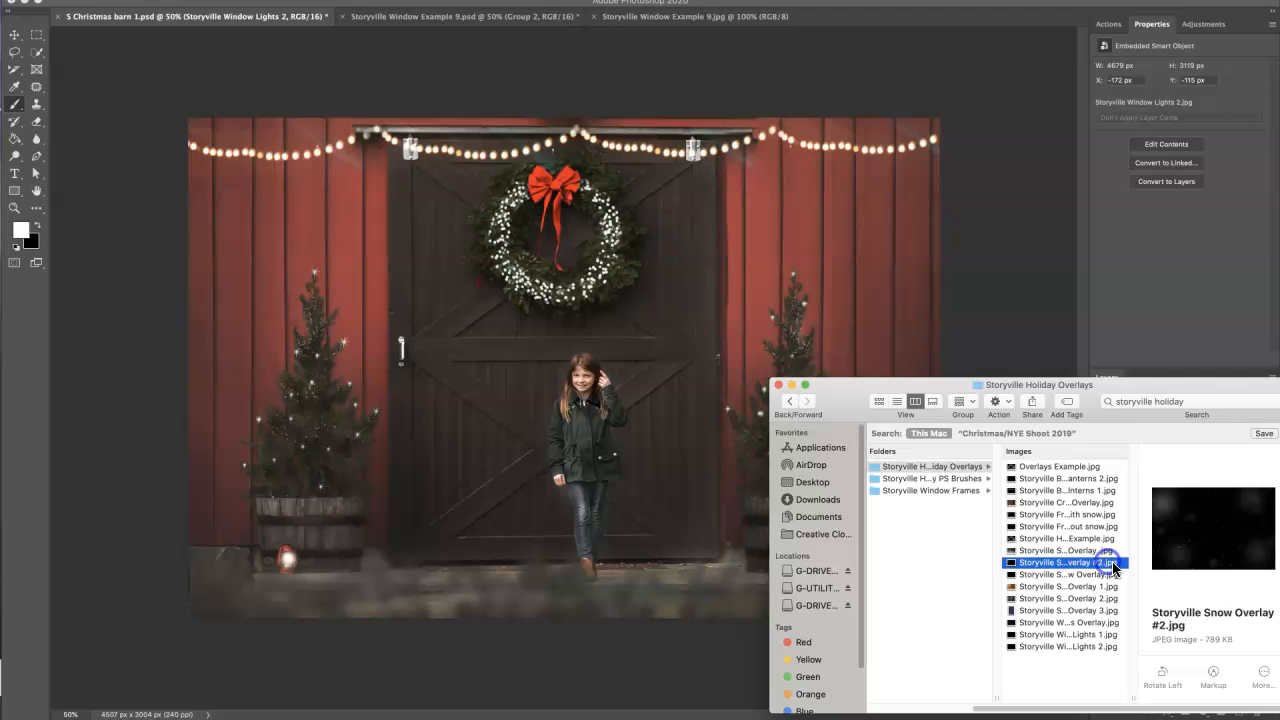
{"action": "key", "text": "Up"}
{"action": "key", "text": "Up"}
{"action": "key", "text": "Up"}
{"action": "key", "text": "Up"}
{"action": "key", "text": "Up"}
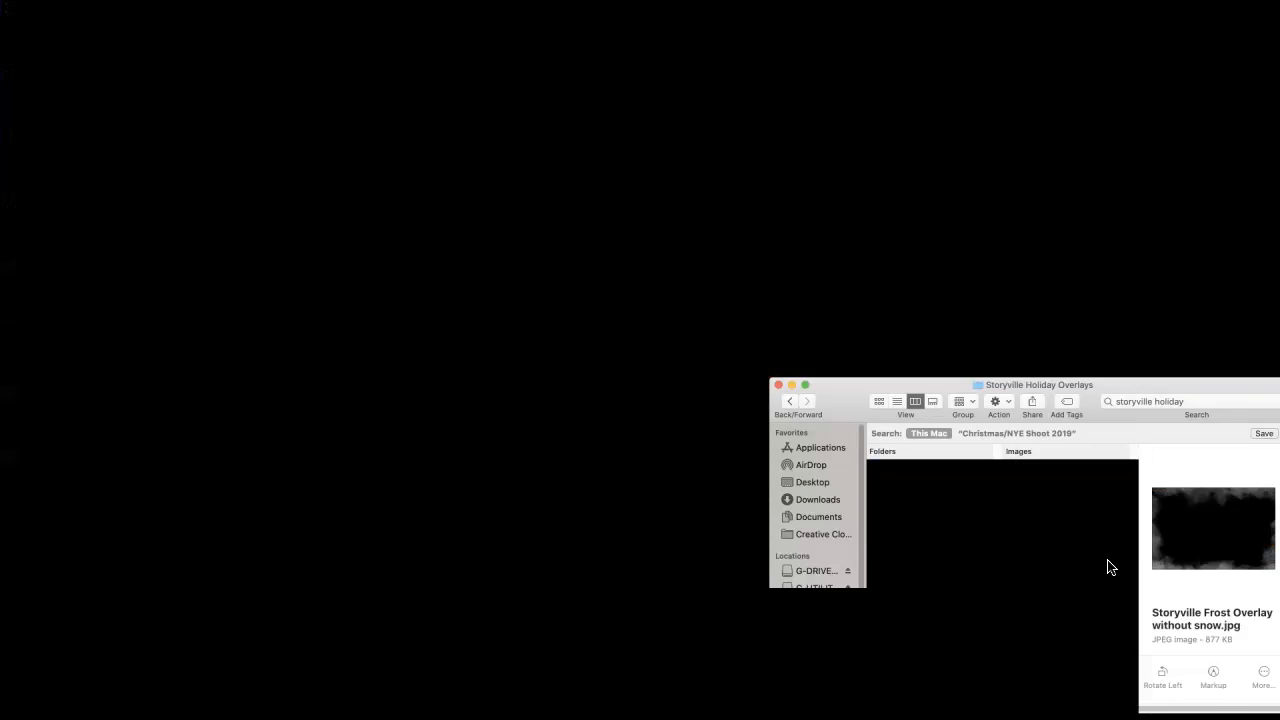
{"action": "key", "text": "Up"}
{"action": "key", "text": "Up"}
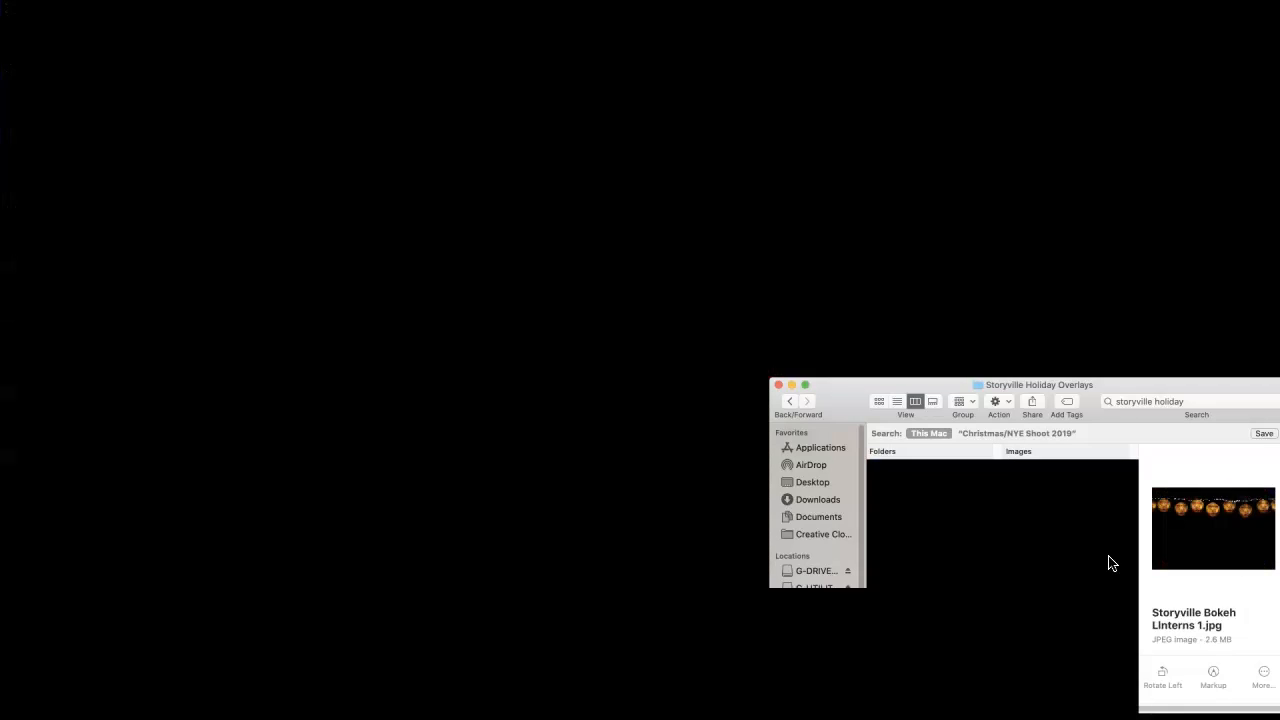
Place Storyville Snow Overlay #2.jpg from the overlays folder into the barn photo
{"action": "key", "text": "Down"}
{"action": "key", "text": "Down"}
{"action": "key", "text": "Down"}
{"action": "key", "text": "Down"}
{"action": "key", "text": "Down"}
{"action": "key", "text": "Down"}
{"action": "key", "text": "Down"}
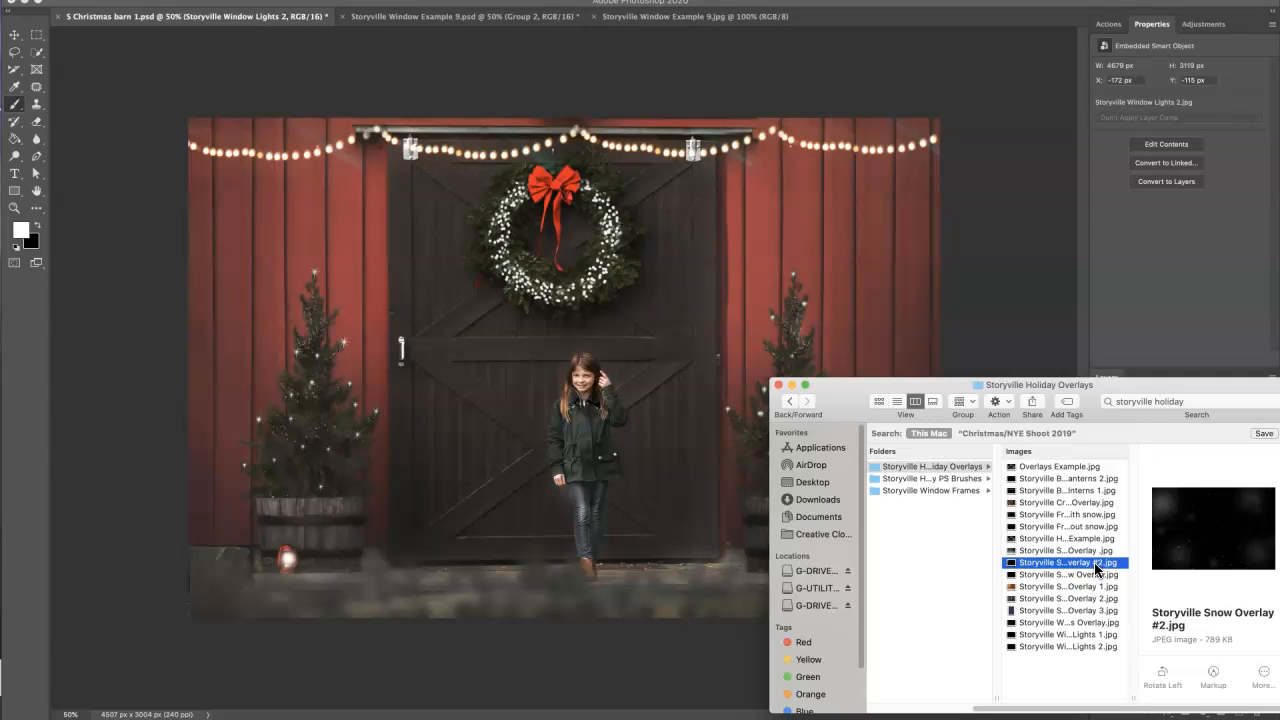
{"action": "left_click_drag", "start_coordinate": [1094, 562], "coordinate": [663, 514]}
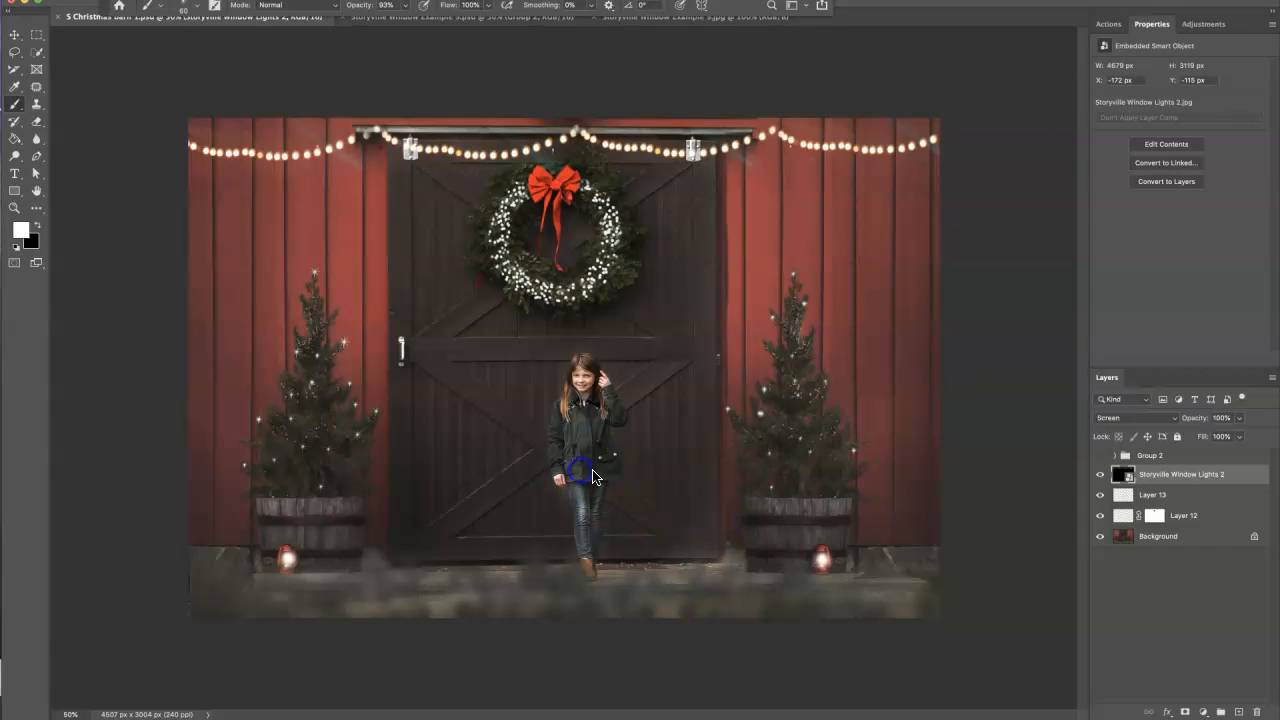
Set the snow overlay to Screen and scale it to 81.51% so it covers the whole barn photo
{"action": "left_click", "coordinate": [1108, 418]}
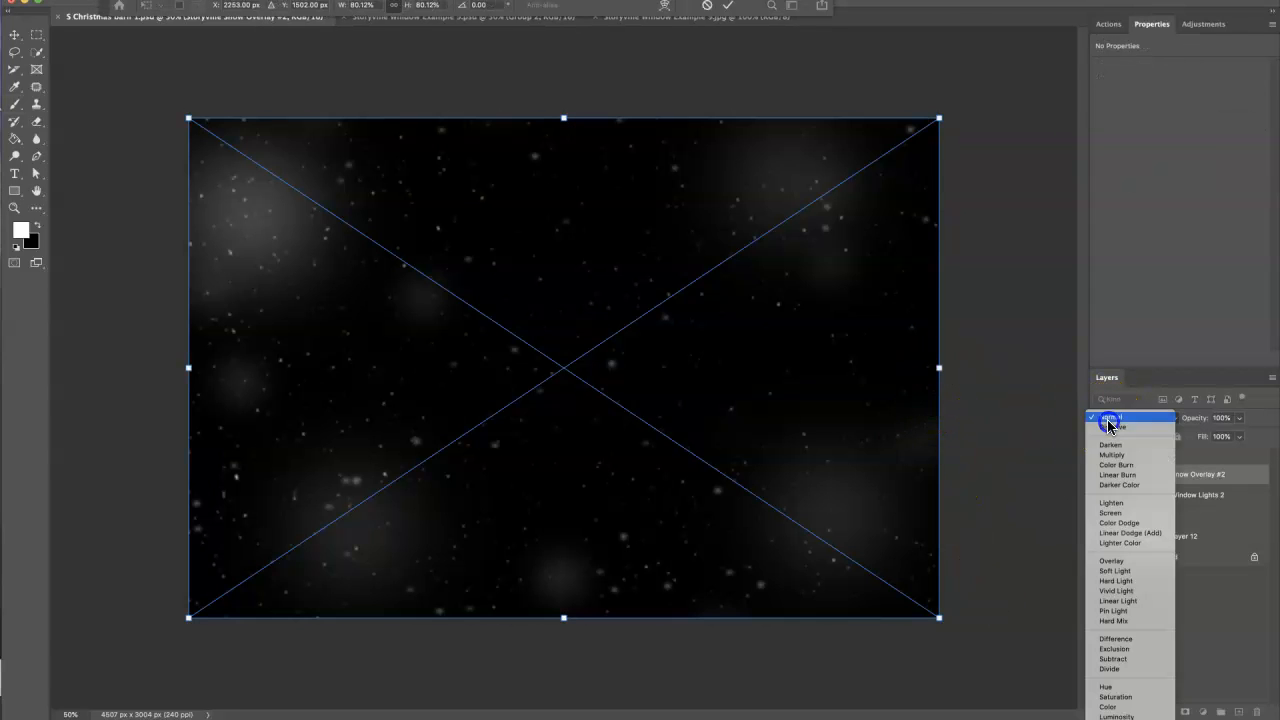
{"action": "left_click", "coordinate": [1121, 518]}
{"action": "left_click_drag", "start_coordinate": [564, 118], "coordinate": [566, 118]}
{"action": "left_click_drag", "start_coordinate": [563, 617], "coordinate": [565, 630]}
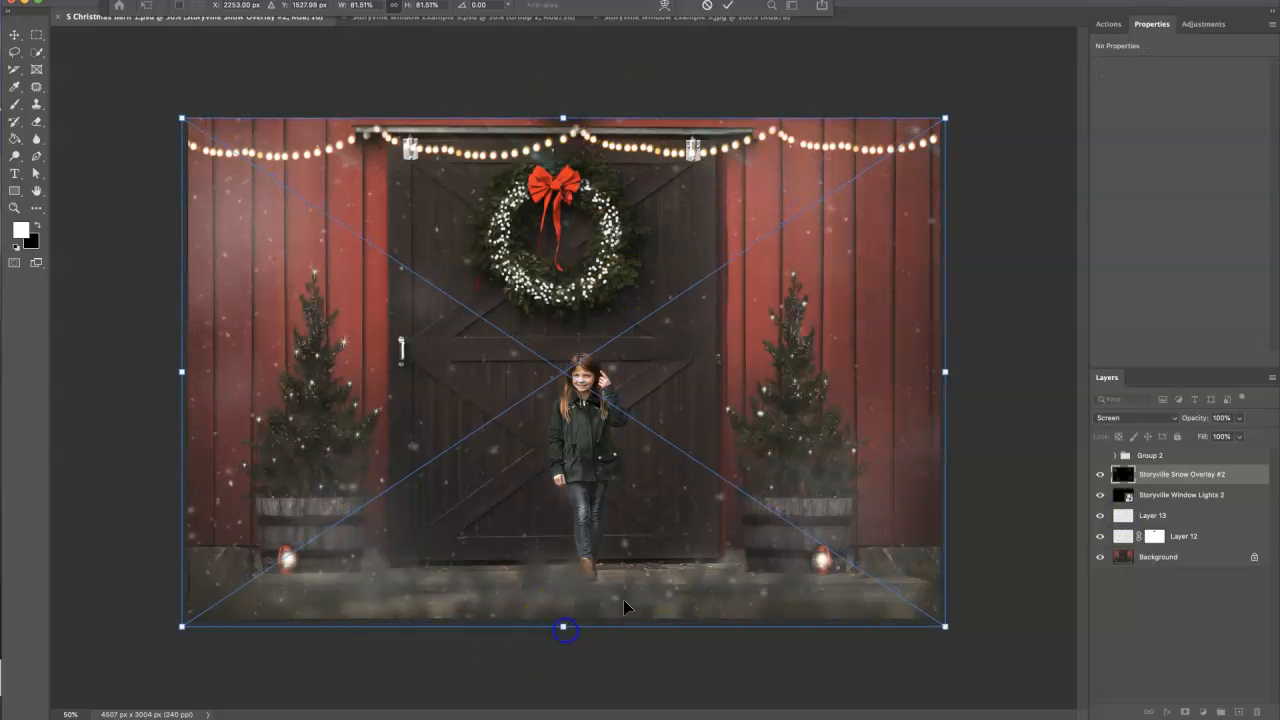
{"action": "left_click_drag", "start_coordinate": [655, 205], "coordinate": [650, 193]}
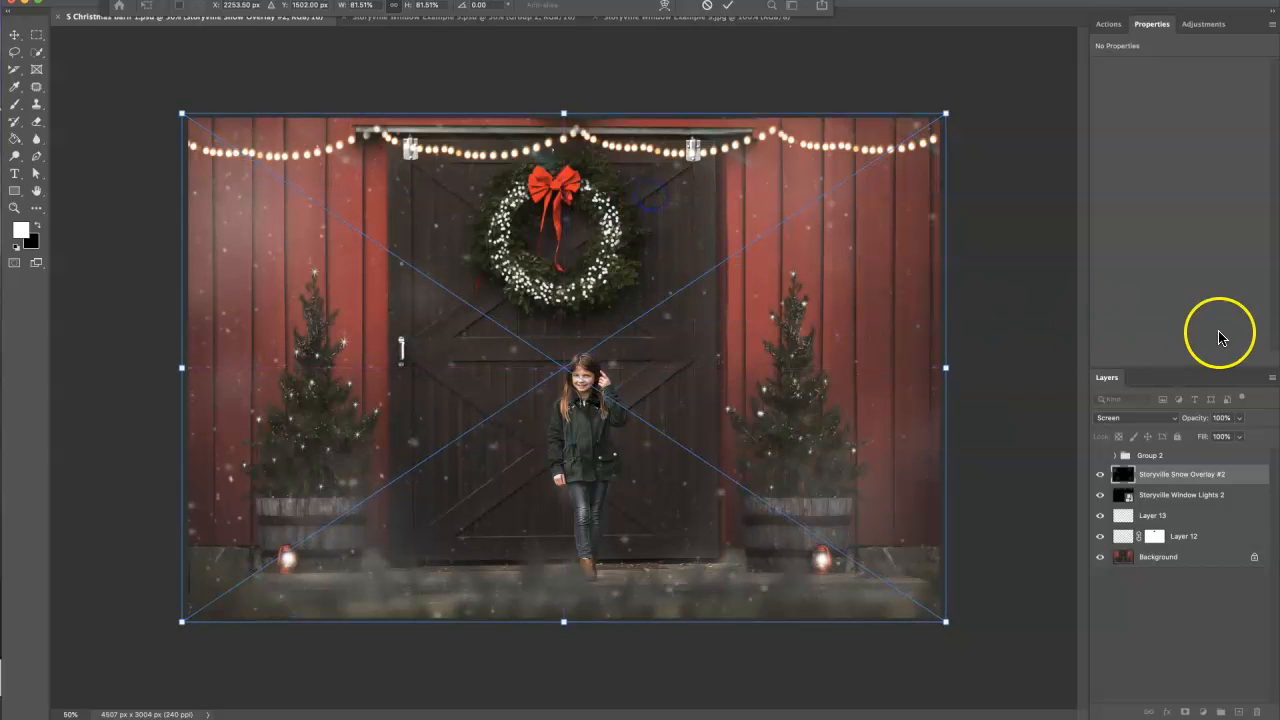
{"action": "key", "text": "Return"}
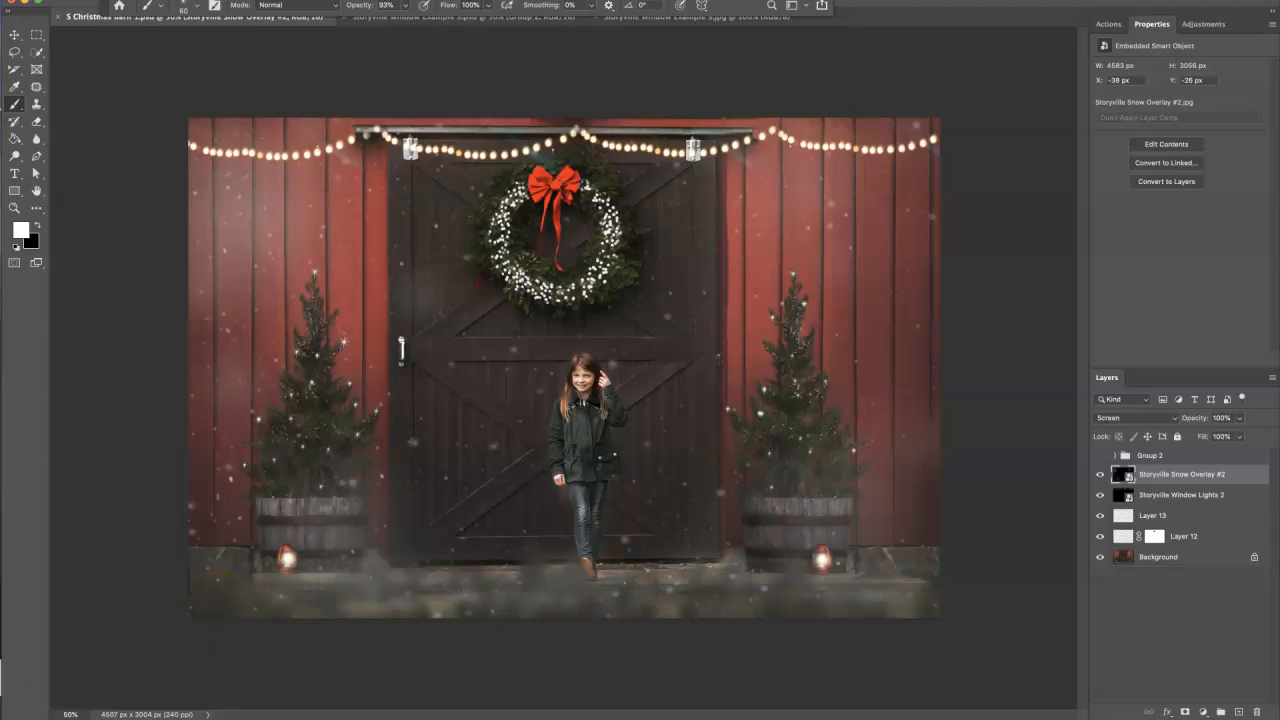
Rasterize the Storyville Snow Overlay #2 smart object
{"action": "left_click", "coordinate": [1036, 588]}
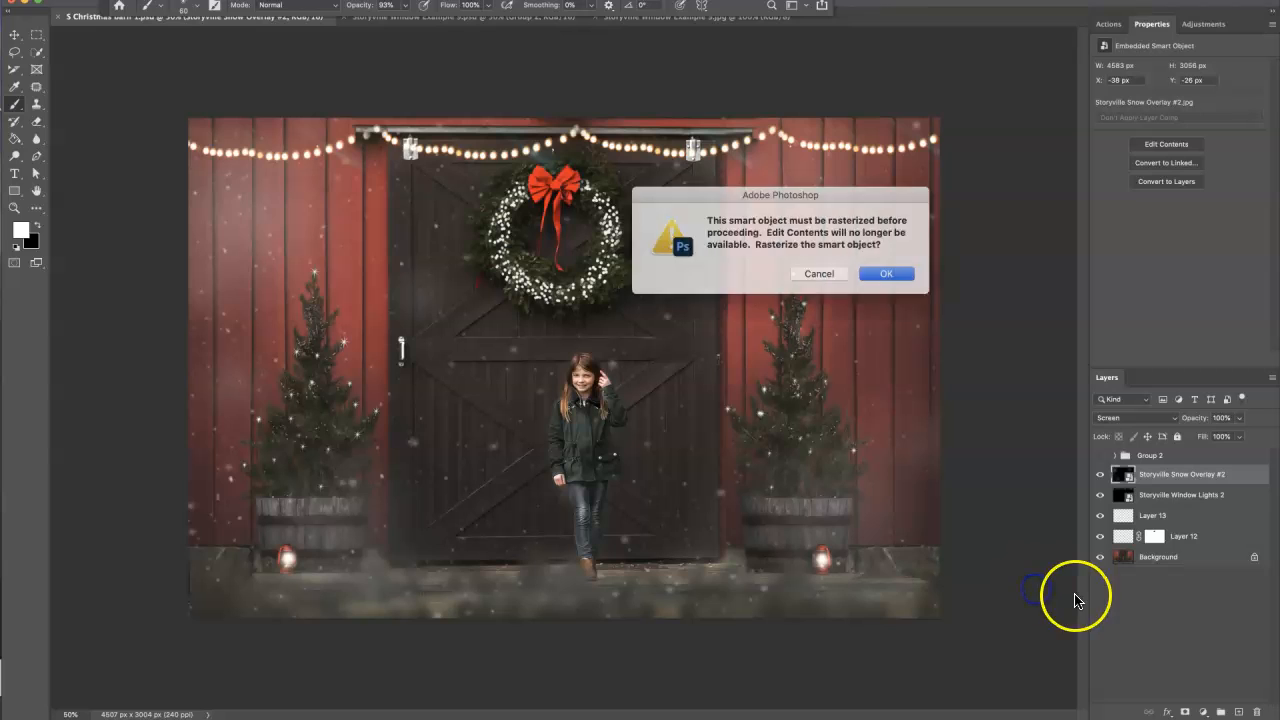
{"action": "left_click", "coordinate": [878, 272]}
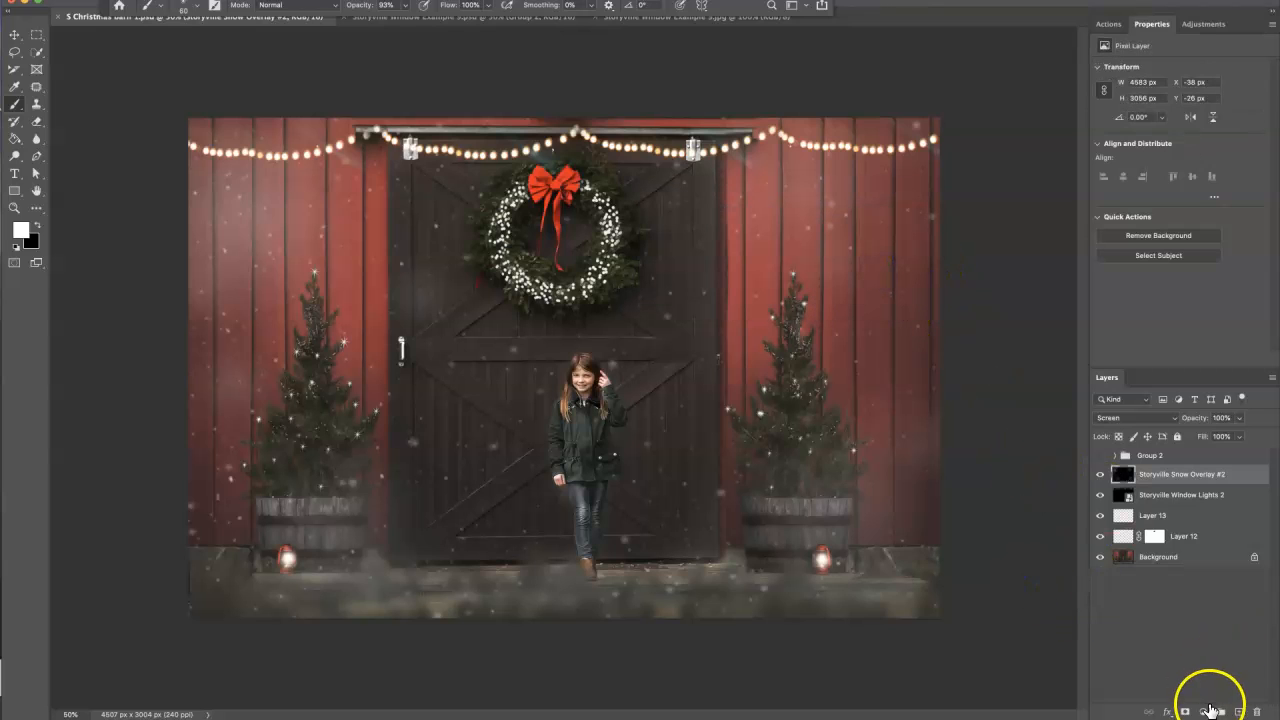
Add an empty layer above the snow overlay and choose a Storyville Scattered Star brush at 365 px
{"action": "left_click", "coordinate": [1239, 711]}
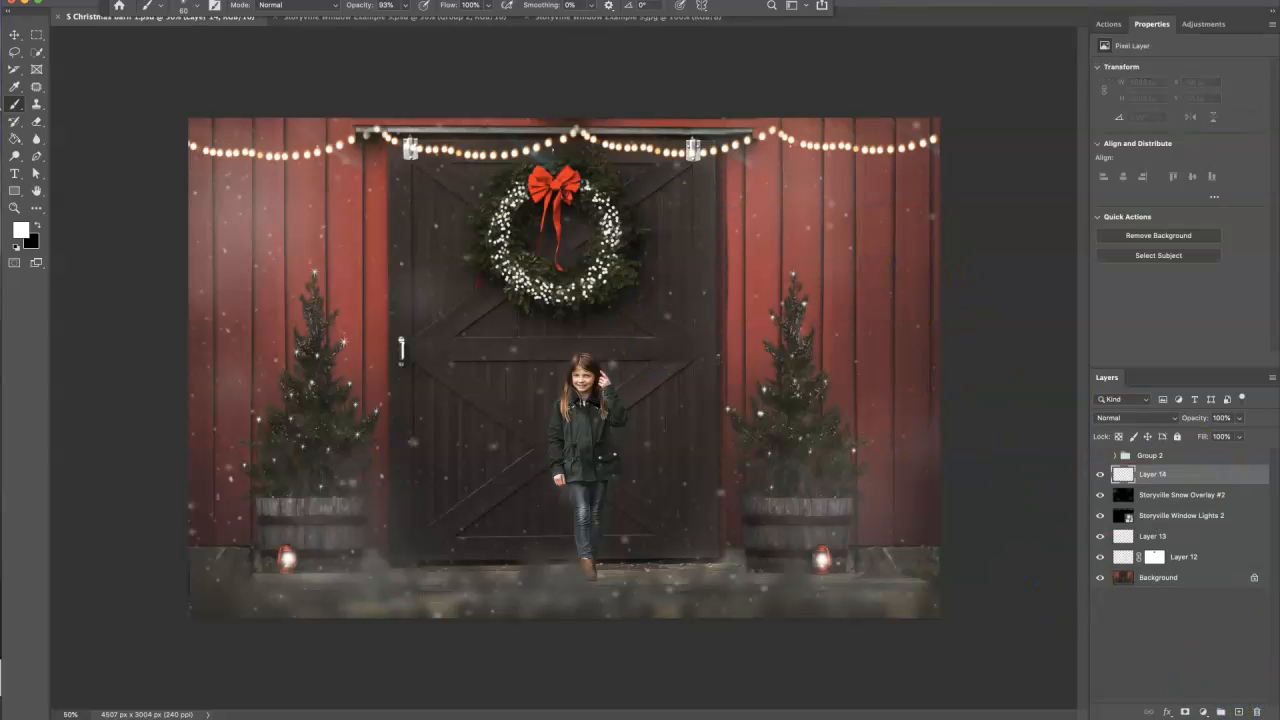
{"action": "left_click", "coordinate": [193, 24]}
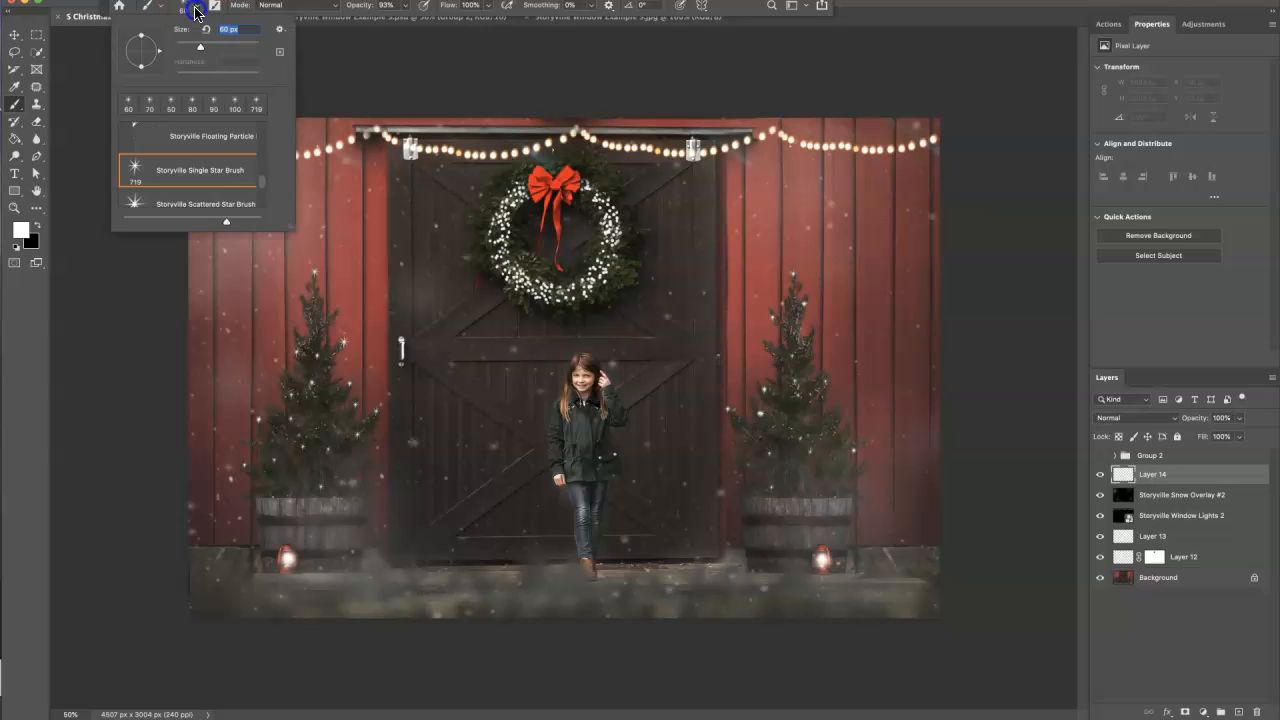
{"action": "left_click", "coordinate": [263, 186]}
{"action": "scroll", "coordinate": [263, 185], "scroll_direction": "up", "scroll_amount": 1}
{"action": "left_click_drag", "start_coordinate": [263, 186], "coordinate": [266, 190]}
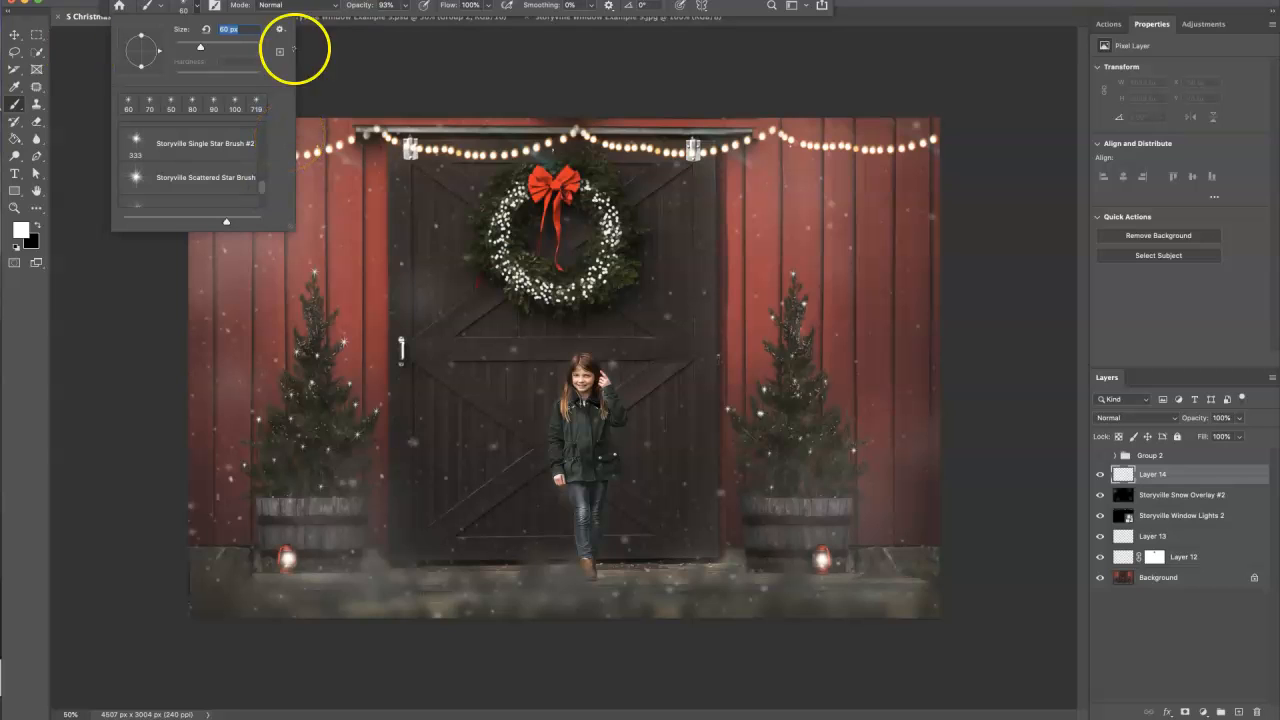
{"action": "left_click_drag", "start_coordinate": [263, 191], "coordinate": [263, 188]}
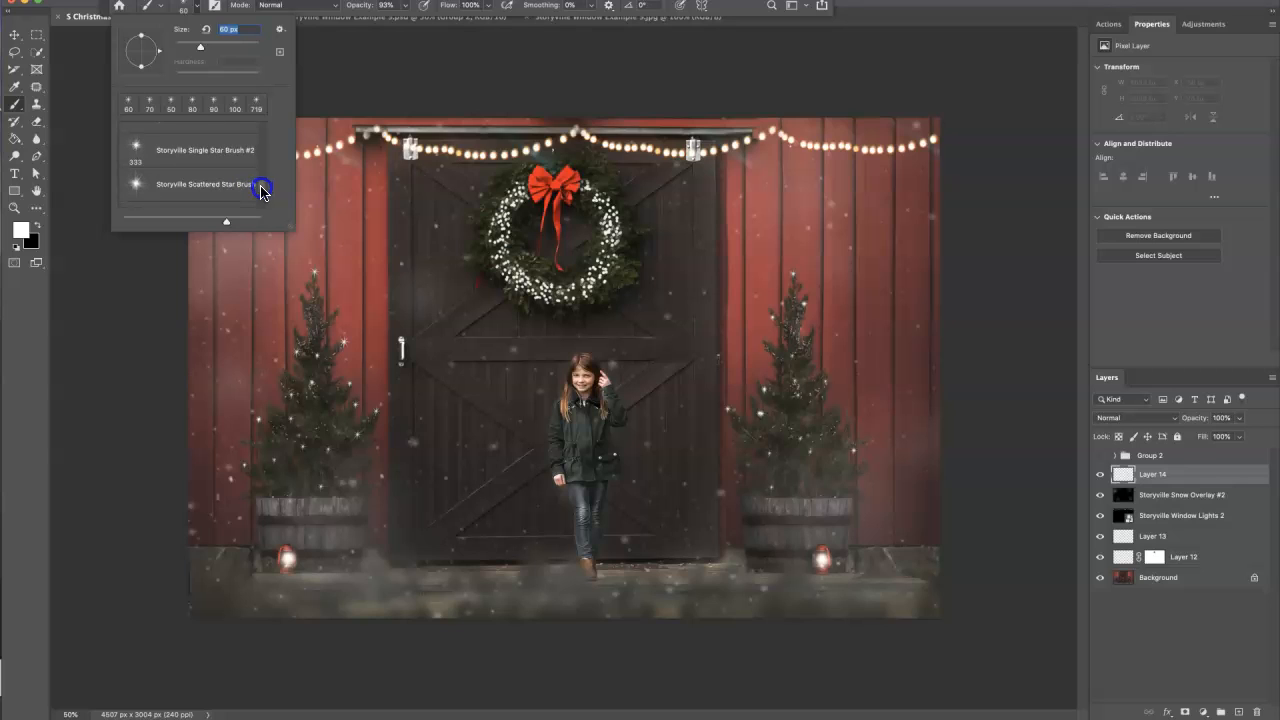
{"action": "left_click_drag", "start_coordinate": [261, 187], "coordinate": [261, 188]}
{"action": "left_click", "coordinate": [244, 141]}
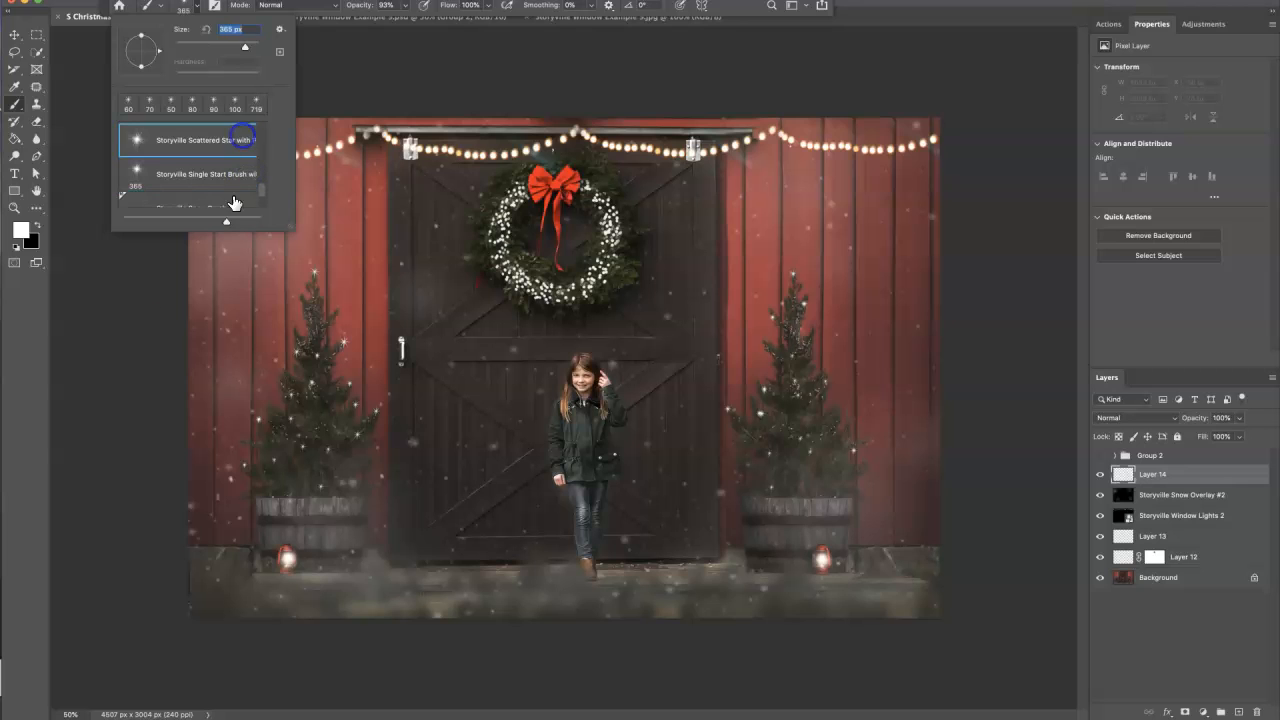
Try painting scattered glowing stars across the barn photo with white, and undo the strokes
{"action": "left_click", "coordinate": [123, 323]}
{"action": "mouse_move", "coordinate": [233, 492]}
{"action": "left_mouse_down"}
{"action": "mouse_move", "coordinate": [360, 569]}
{"action": "mouse_move", "coordinate": [546, 561]}
{"action": "mouse_move", "coordinate": [708, 586]}
{"action": "mouse_move", "coordinate": [923, 574]}
{"action": "mouse_move", "coordinate": [1000, 540]}
{"action": "left_mouse_up"}
{"action": "key", "text": "super+z"}
{"action": "mouse_move", "coordinate": [266, 191]}
{"action": "left_mouse_down"}
{"action": "mouse_move", "coordinate": [324, 148]}
{"action": "mouse_move", "coordinate": [611, 222]}
{"action": "mouse_move", "coordinate": [1001, 296]}
{"action": "left_mouse_up"}
{"action": "mouse_move", "coordinate": [185, 389]}
{"action": "left_mouse_down"}
{"action": "mouse_move", "coordinate": [363, 423]}
{"action": "mouse_move", "coordinate": [602, 598]}
{"action": "mouse_move", "coordinate": [944, 527]}
{"action": "mouse_move", "coordinate": [654, 192]}
{"action": "mouse_move", "coordinate": [300, 331]}
{"action": "mouse_move", "coordinate": [378, 418]}
{"action": "left_mouse_up"}
{"action": "key", "text": "super+z"}
{"action": "key", "text": "super+z"}
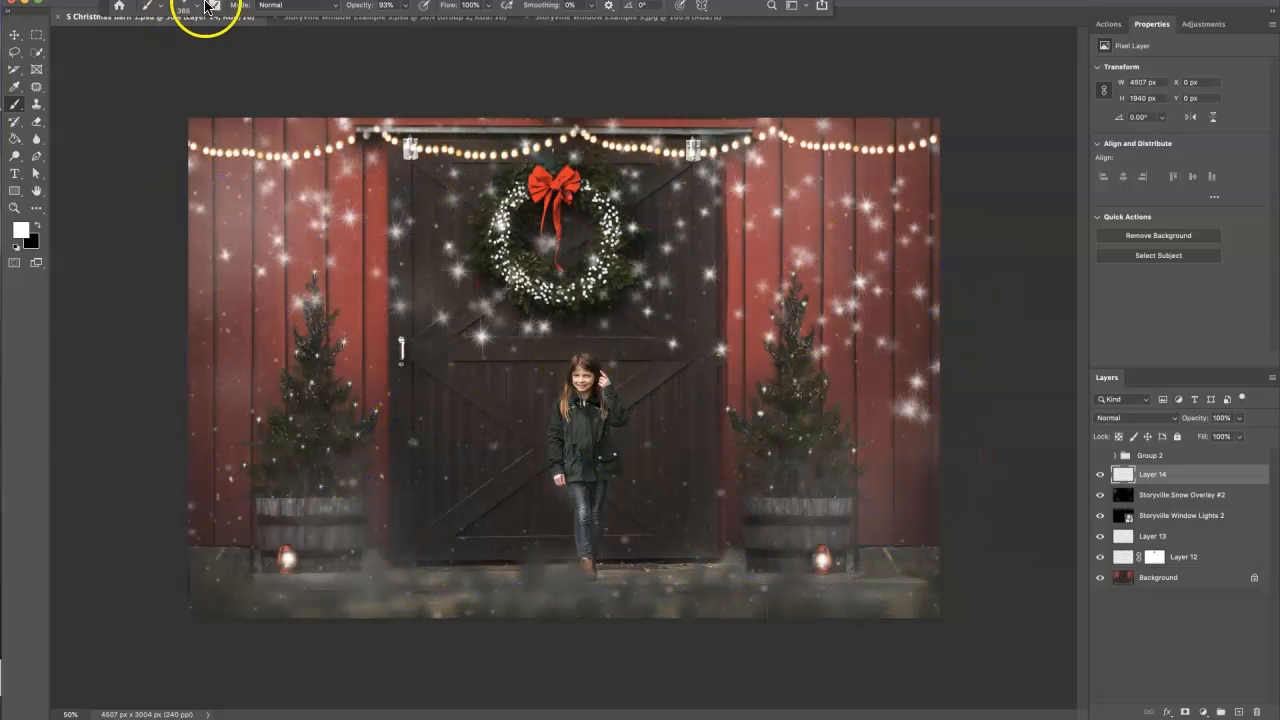
Switch to the Storyville Scattered Star brush listed just above Storyville Single Star Brush #2
{"action": "left_click", "coordinate": [196, 10]}
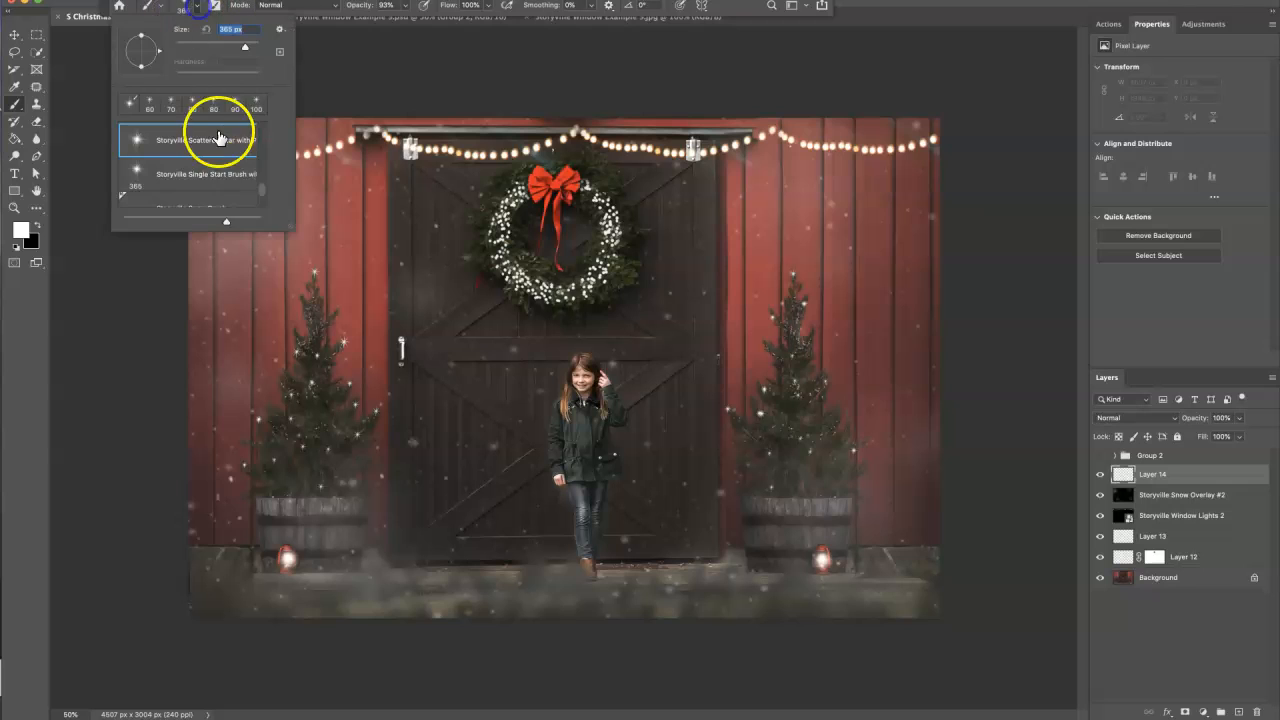
{"action": "left_click", "coordinate": [257, 187]}
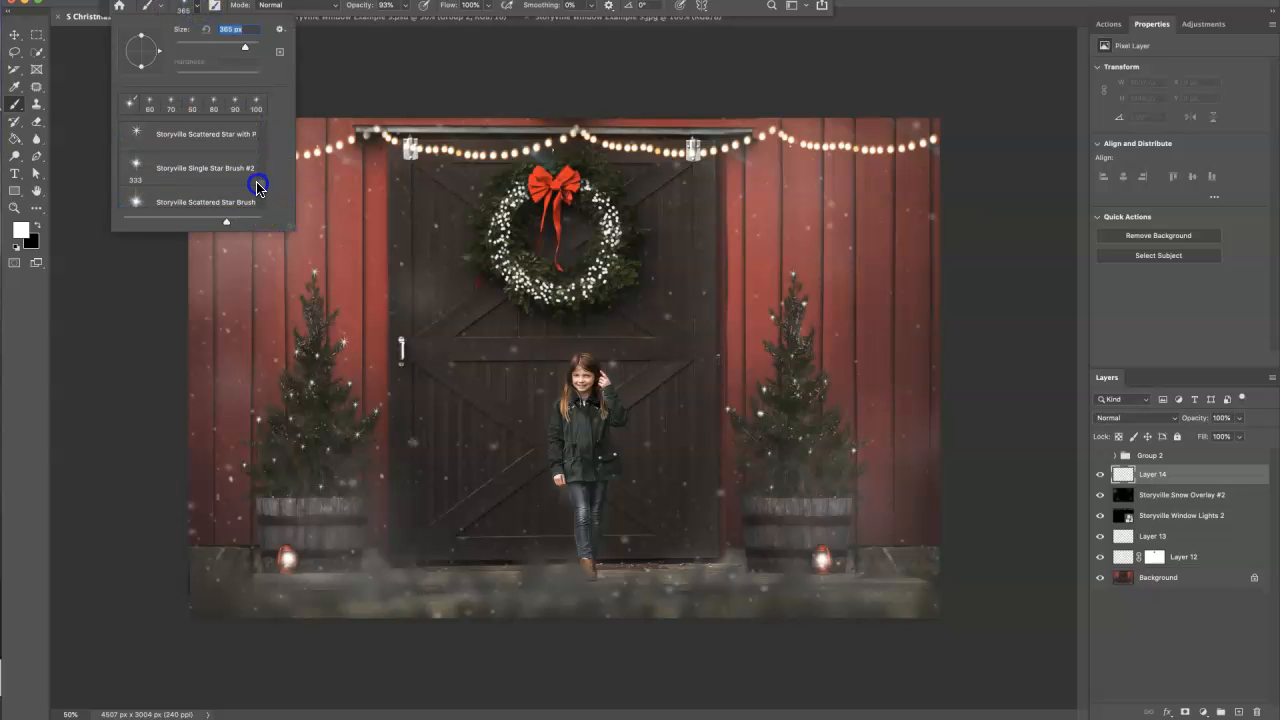
{"action": "scroll", "coordinate": [257, 187], "scroll_direction": "up", "scroll_amount": 1}
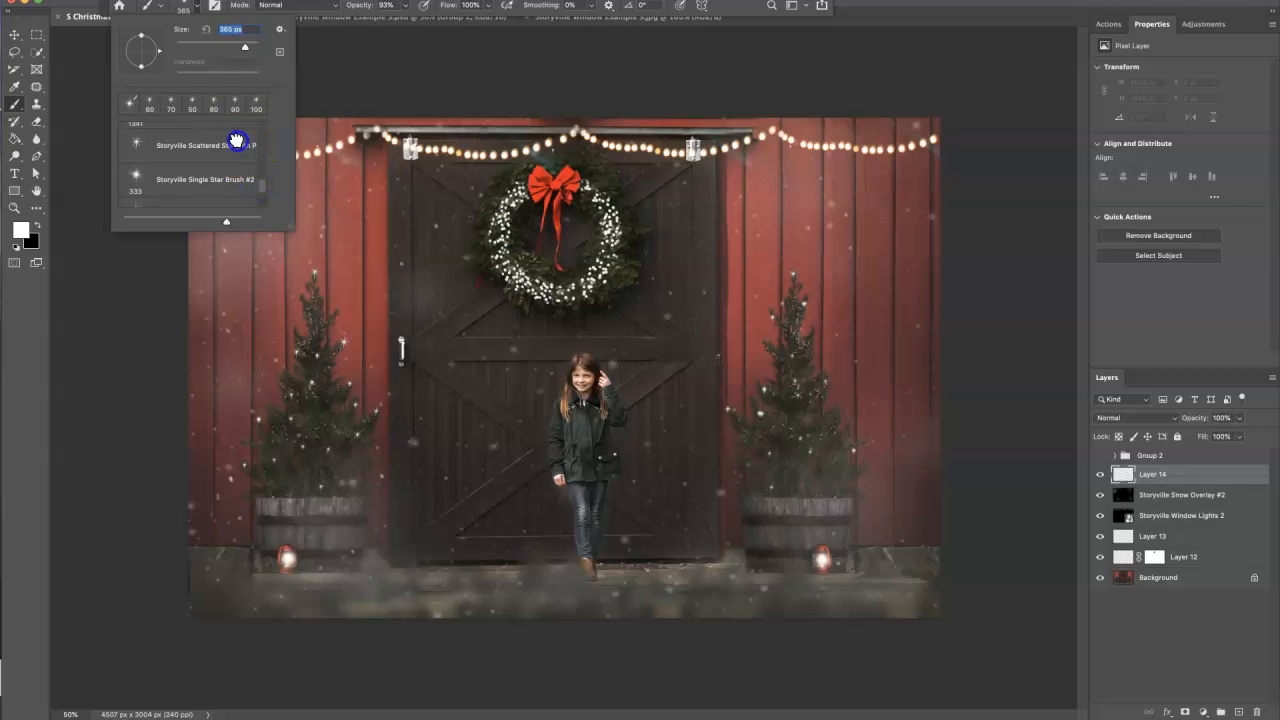
Try a trail of scattered stars around the planted tree beside the door and along the ground, and undo it
{"action": "left_click", "coordinate": [114, 309]}
{"action": "mouse_move", "coordinate": [251, 349]}
{"action": "left_mouse_down"}
{"action": "mouse_move", "coordinate": [286, 514]}
{"action": "mouse_move", "coordinate": [632, 588]}
{"action": "left_mouse_up"}
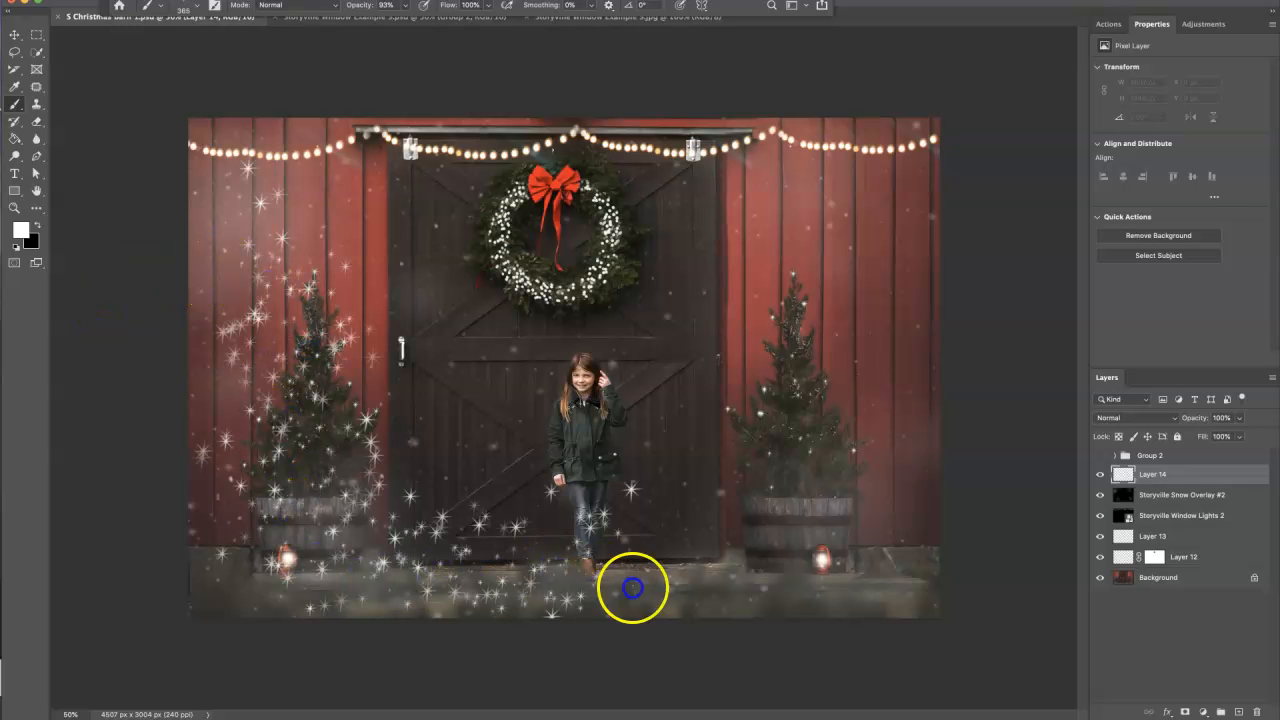
{"action": "key", "text": "super+z"}
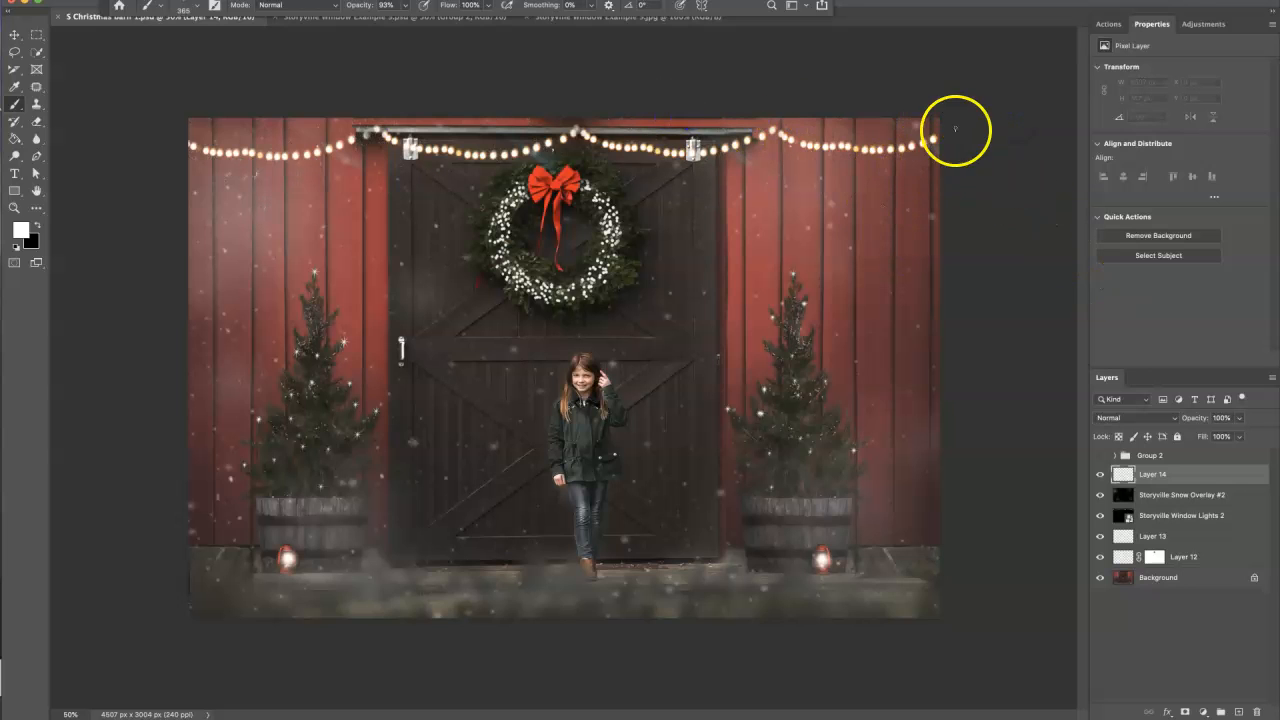
Paint scattered white stars around all edges of the barn photo on Layer 14, and hide that layer
{"action": "mouse_move", "coordinate": [937, 127]}
{"action": "left_mouse_down"}
{"action": "mouse_move", "coordinate": [920, 434]}
{"action": "mouse_move", "coordinate": [790, 600]}
{"action": "left_mouse_up"}
{"action": "mouse_move", "coordinate": [154, 582]}
{"action": "left_mouse_down"}
{"action": "mouse_move", "coordinate": [129, 514]}
{"action": "mouse_move", "coordinate": [340, 605]}
{"action": "left_mouse_up"}
{"action": "mouse_move", "coordinate": [357, 655]}
{"action": "left_mouse_down"}
{"action": "mouse_move", "coordinate": [894, 623]}
{"action": "mouse_move", "coordinate": [166, 509]}
{"action": "mouse_move", "coordinate": [214, 114]}
{"action": "mouse_move", "coordinate": [234, 432]}
{"action": "mouse_move", "coordinate": [323, 123]}
{"action": "mouse_move", "coordinate": [497, 106]}
{"action": "mouse_move", "coordinate": [1000, 133]}
{"action": "left_mouse_up"}
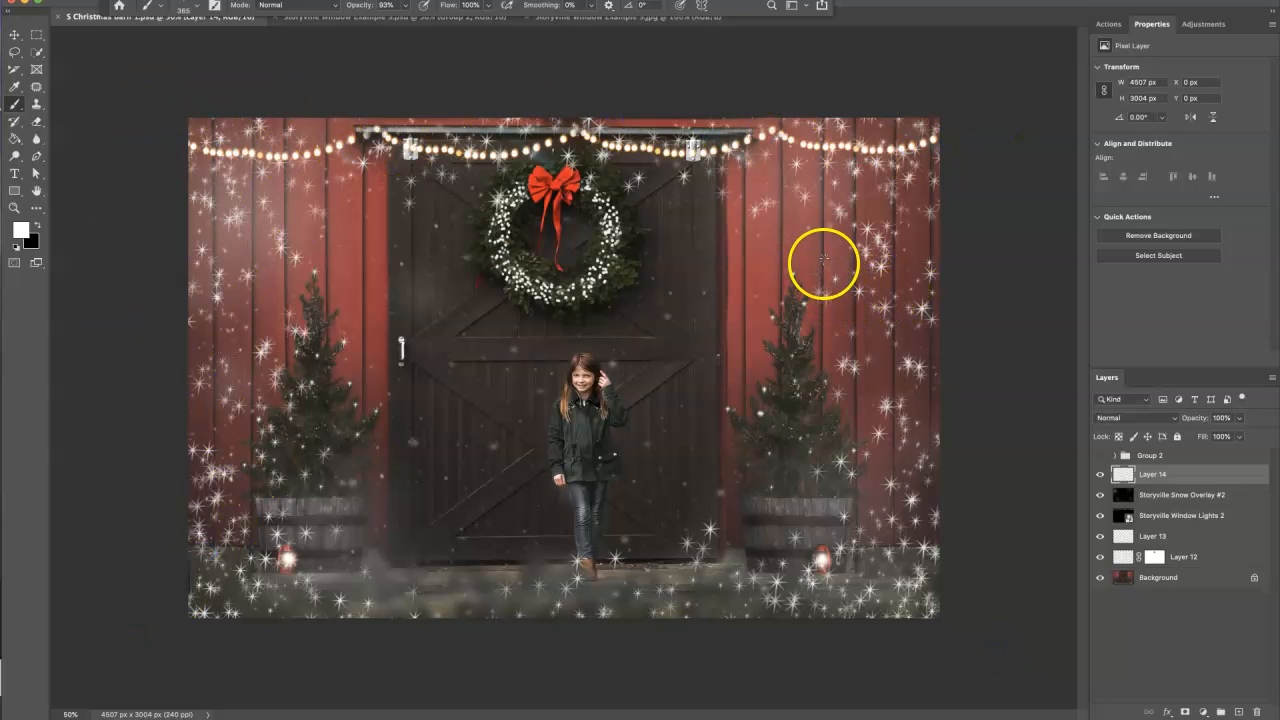
{"action": "left_click", "coordinate": [1100, 476]}
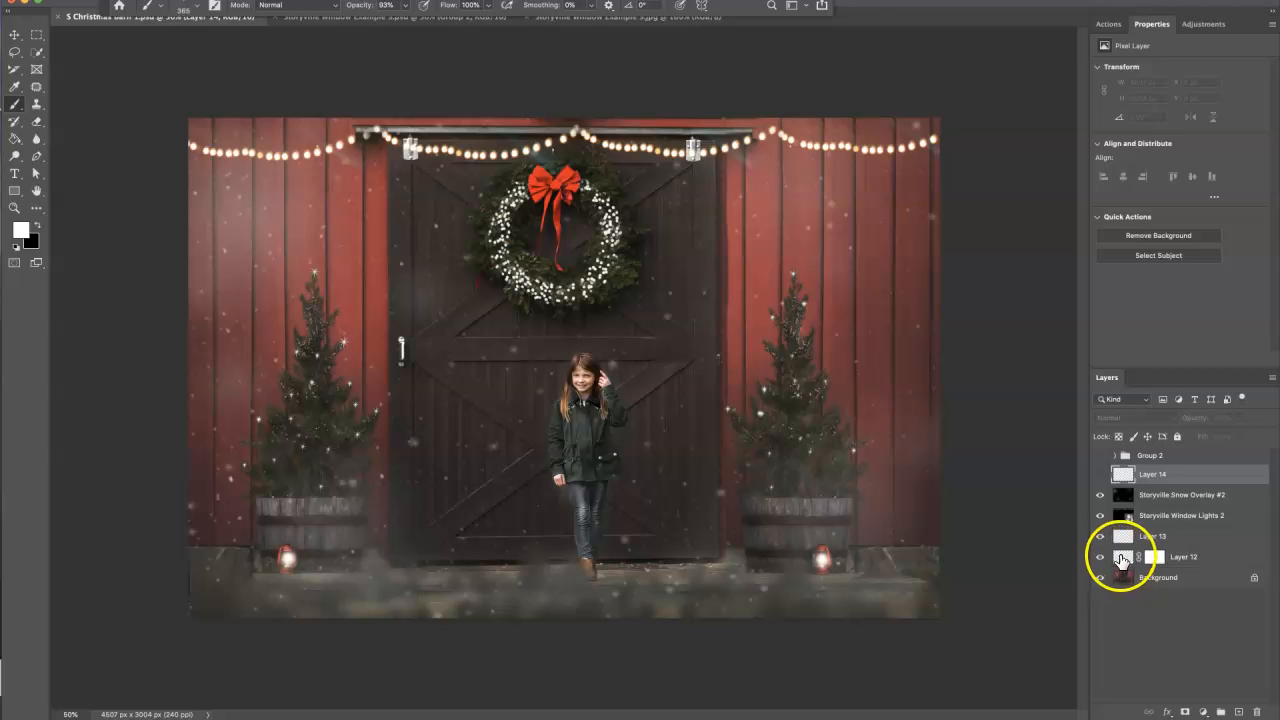
Group Layer 14 through Layer 12 and toggle the group's visibility to compare the photo before and after
{"action": "left_click", "coordinate": [1120, 566], "text": "shift"}
{"action": "left_click", "coordinate": [1220, 712]}
{"action": "left_click", "coordinate": [1100, 472]}
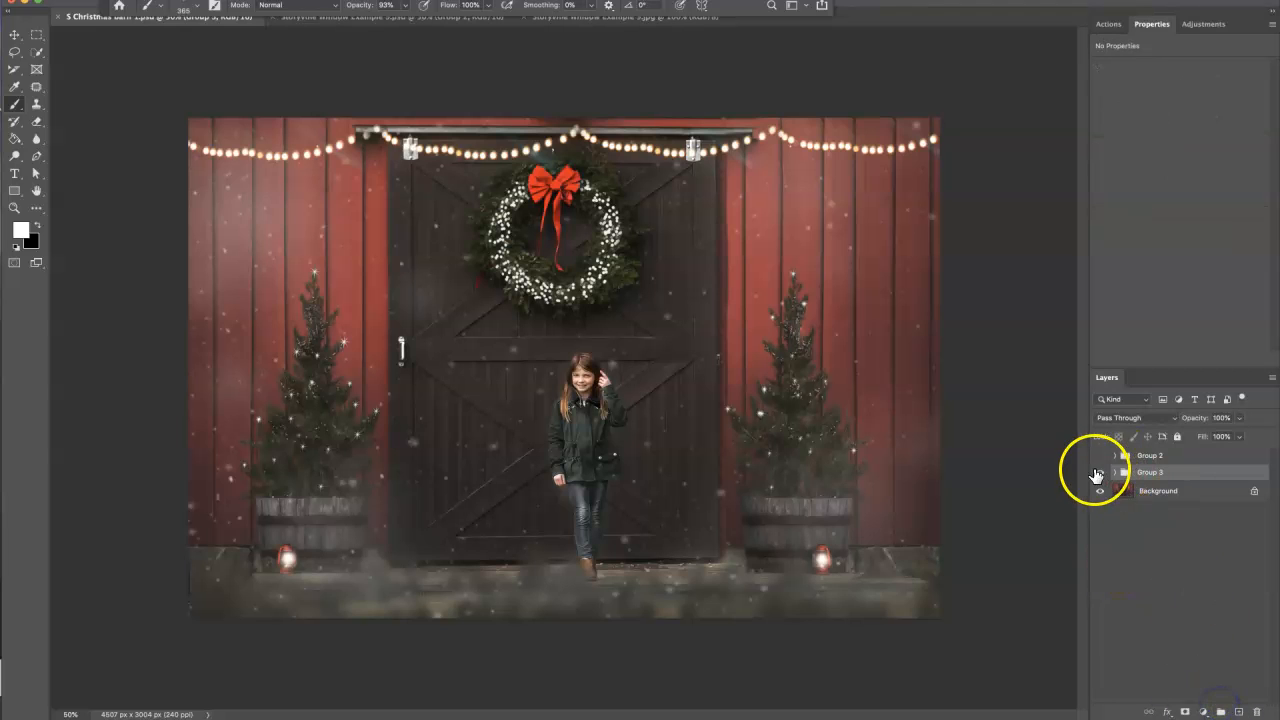
{"action": "left_click", "coordinate": [1101, 472]}
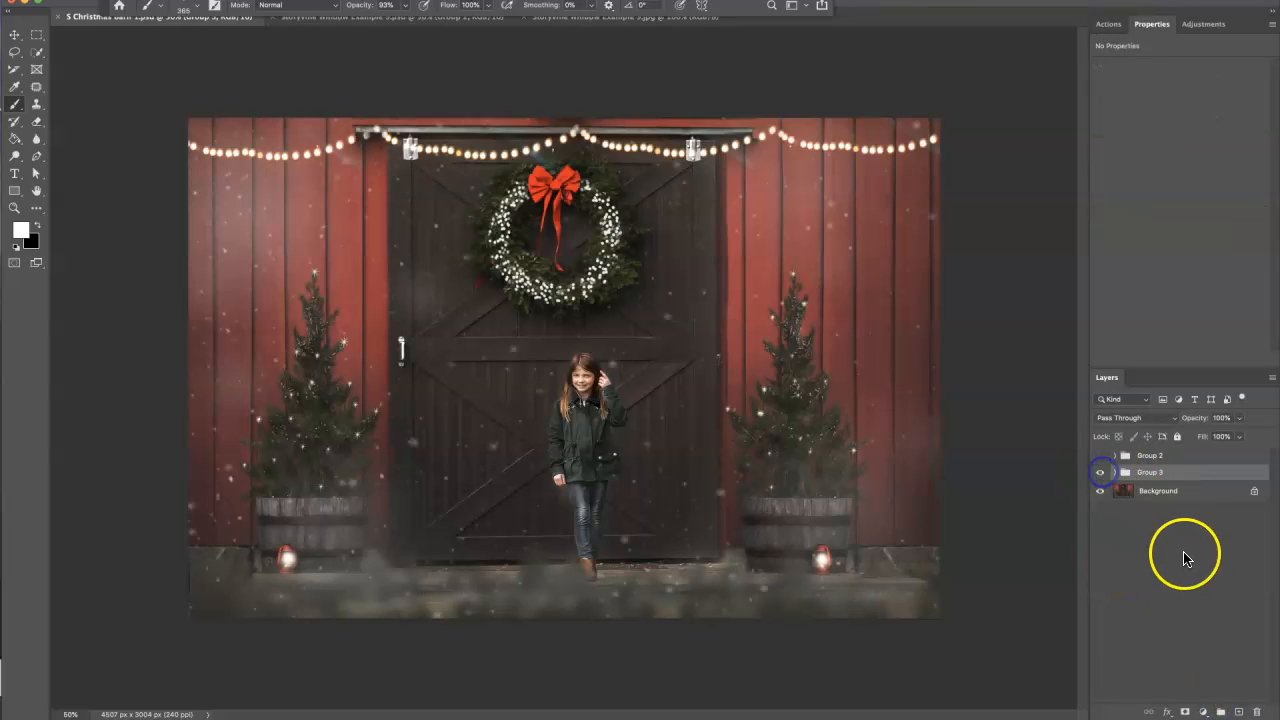